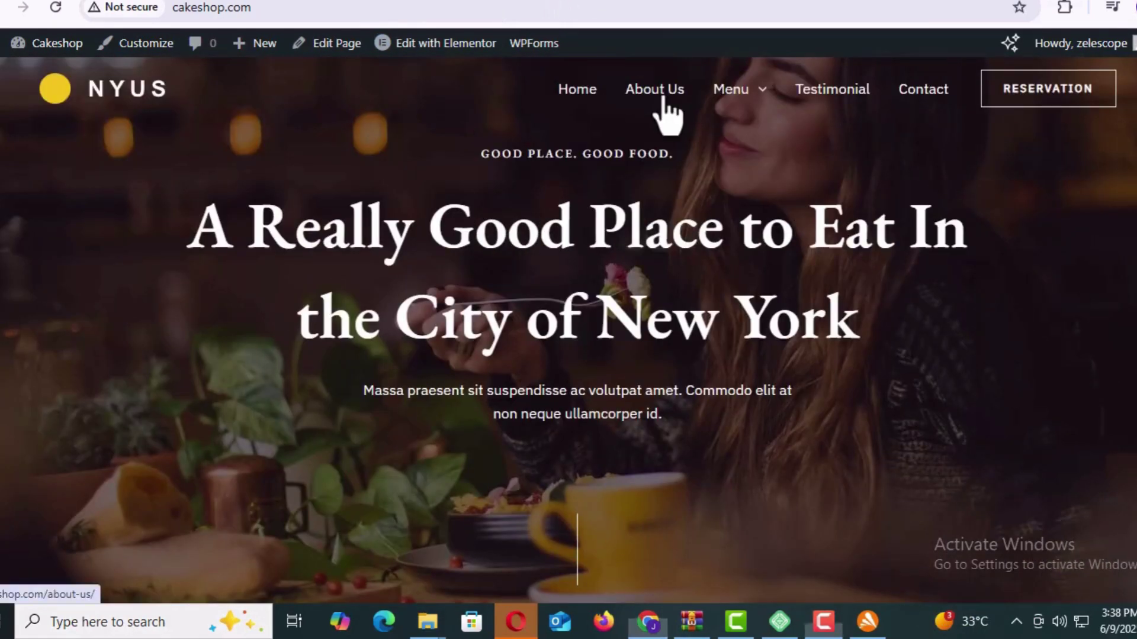
Look through the About Us page of the finished Cakeshop restaurant site.
left_click(663, 96)
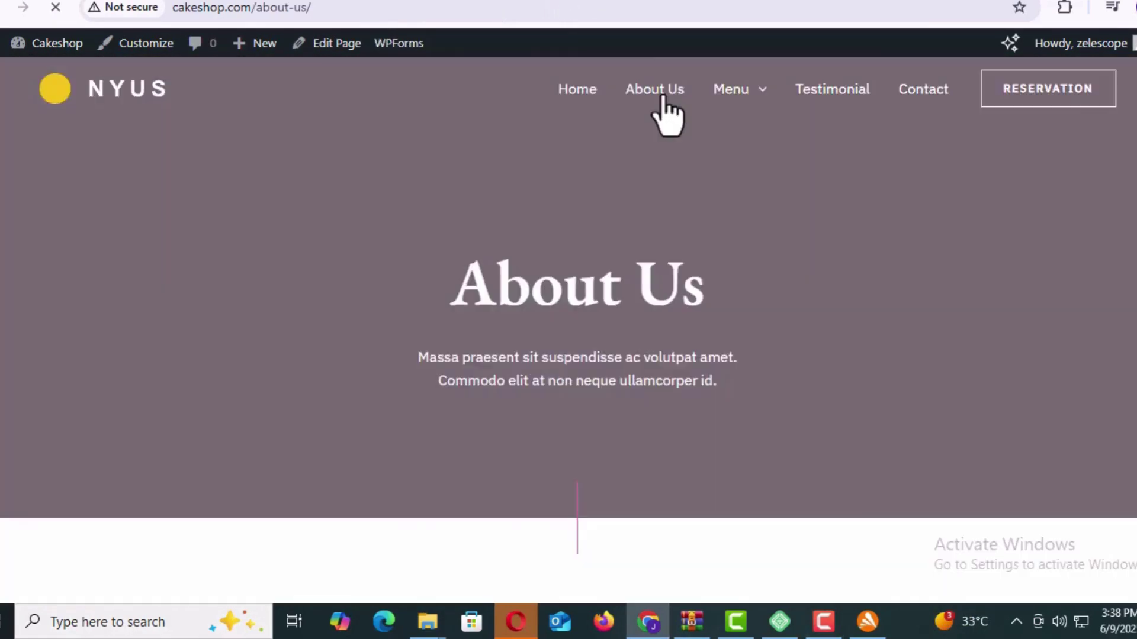
scroll(516, 237, "down", 1)
scroll(516, 237, "down", 20)
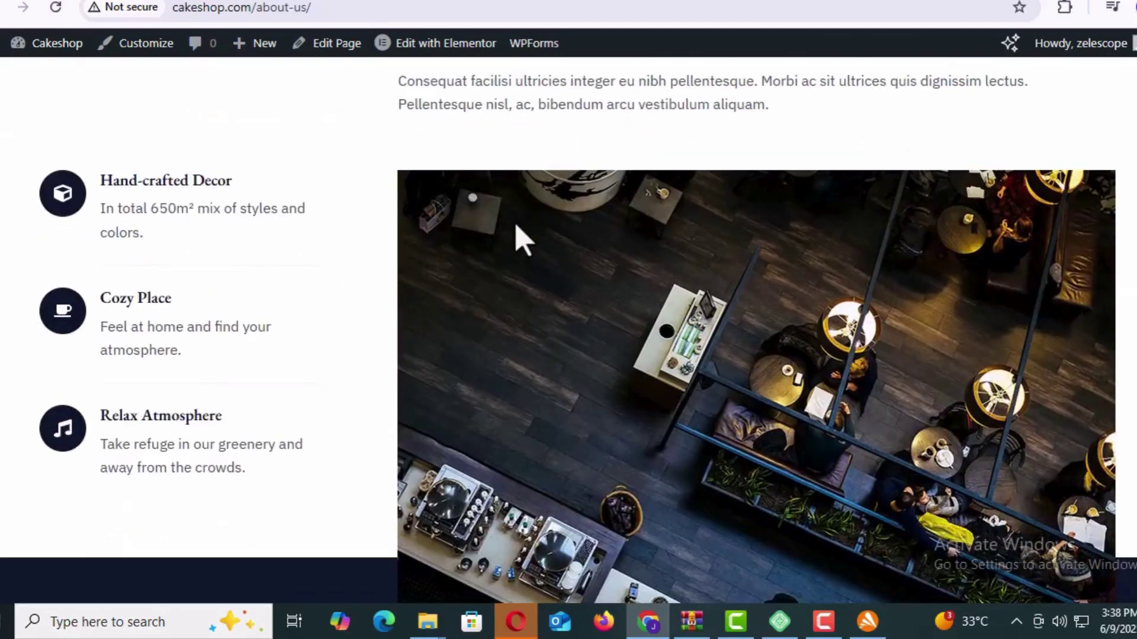
scroll(516, 225, "up", 20)
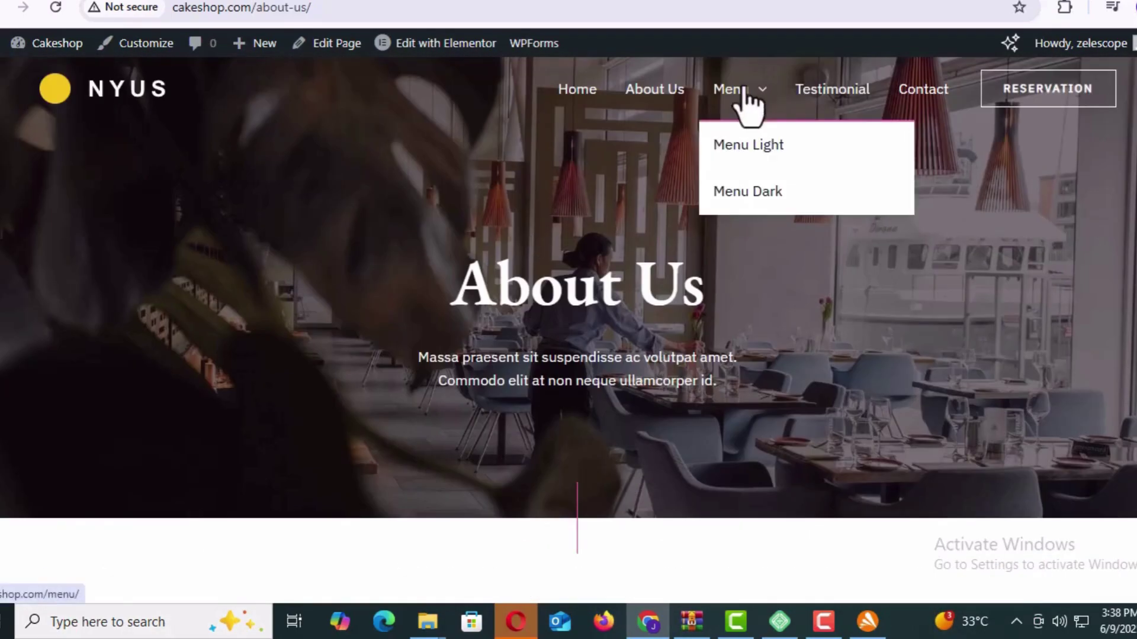
Open the site's Contact page and look over its location, map and message form.
left_click(928, 98)
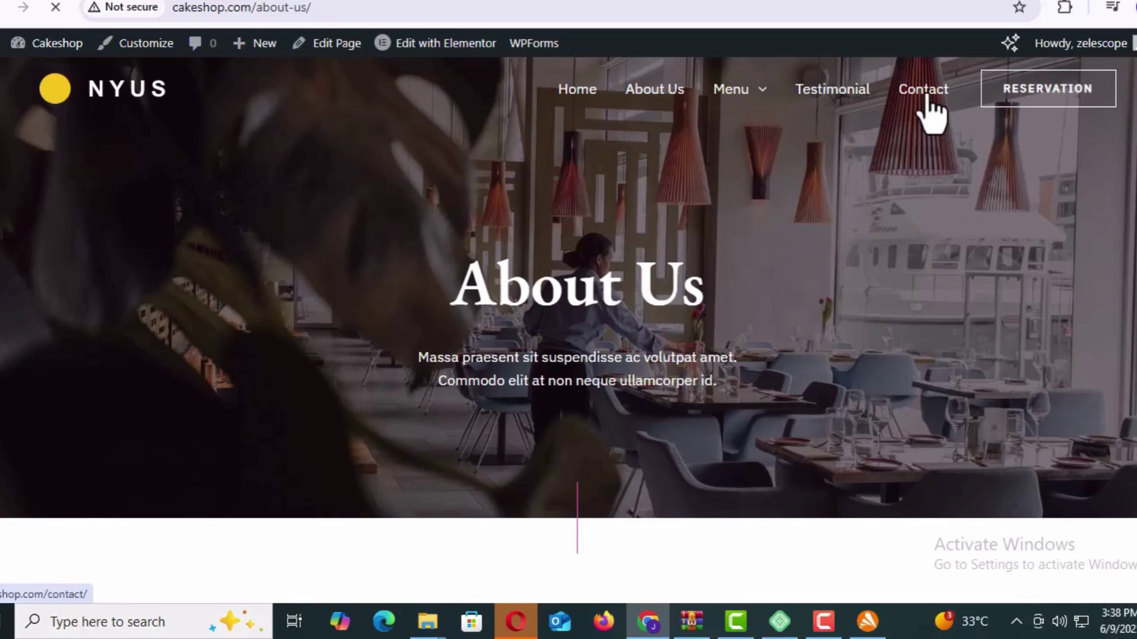
scroll(680, 302, "down", 10)
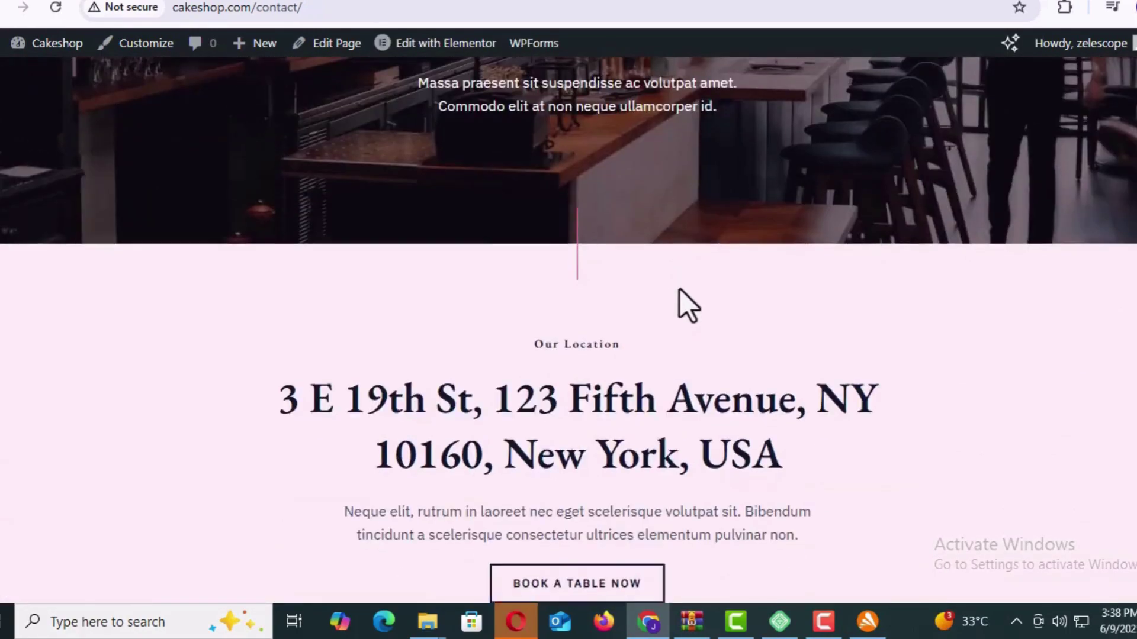
scroll(680, 289, "down", 12)
scroll(681, 300, "up", 9)
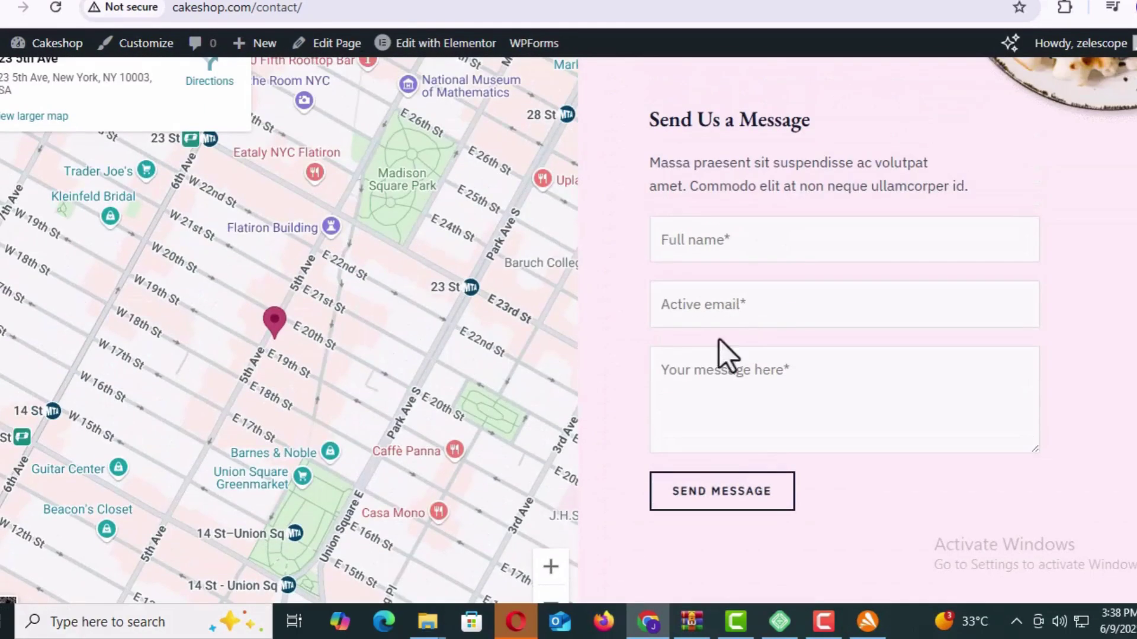
scroll(406, 393, "up", 12)
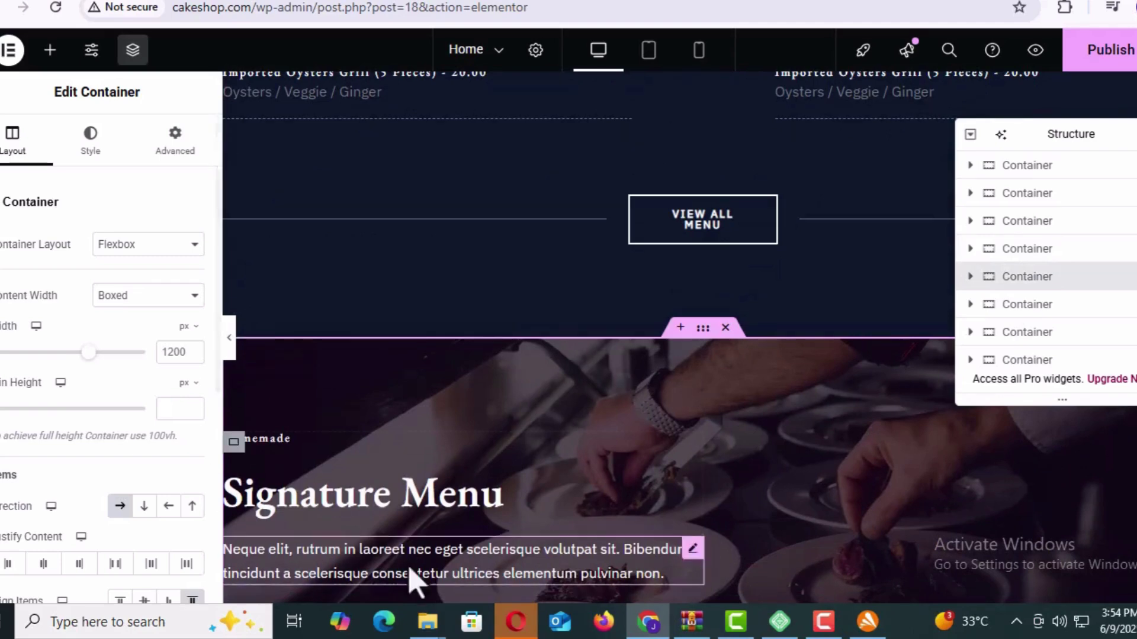
Look over the Home page in the Elementor editor, jumping between its sections through the page's container structure.
scroll(415, 584, "down", 3)
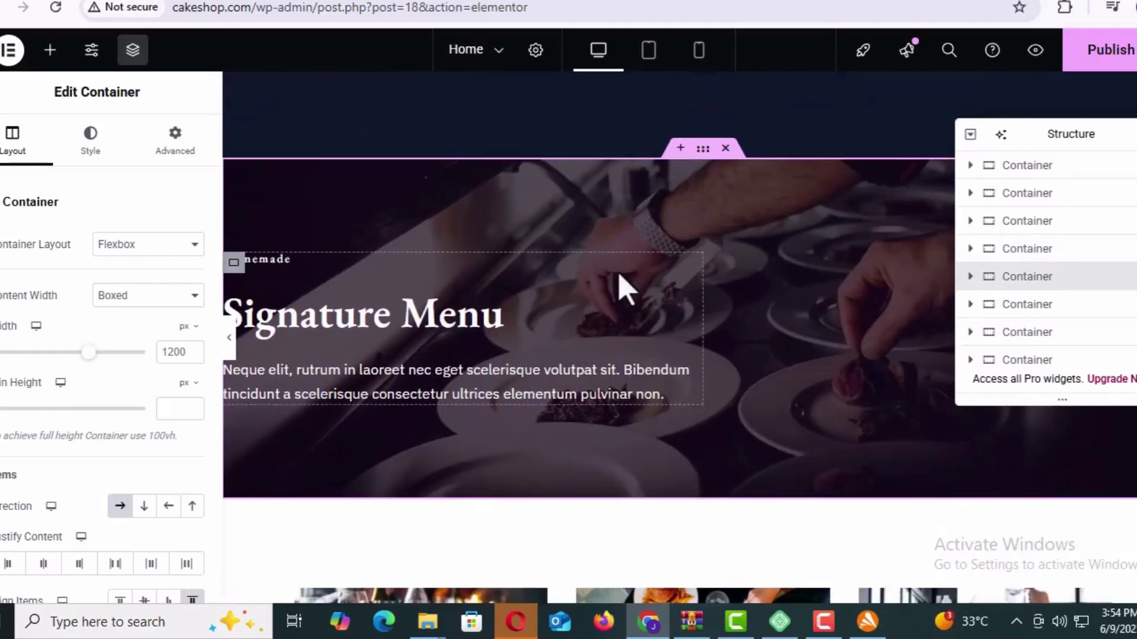
left_click(228, 339)
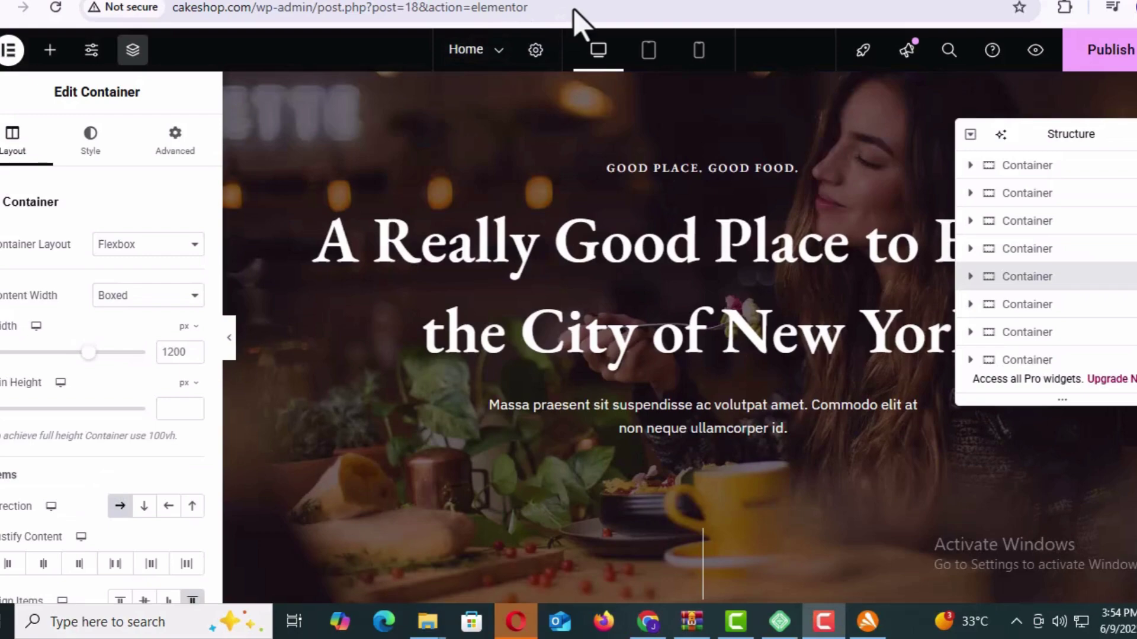
left_click(990, 307)
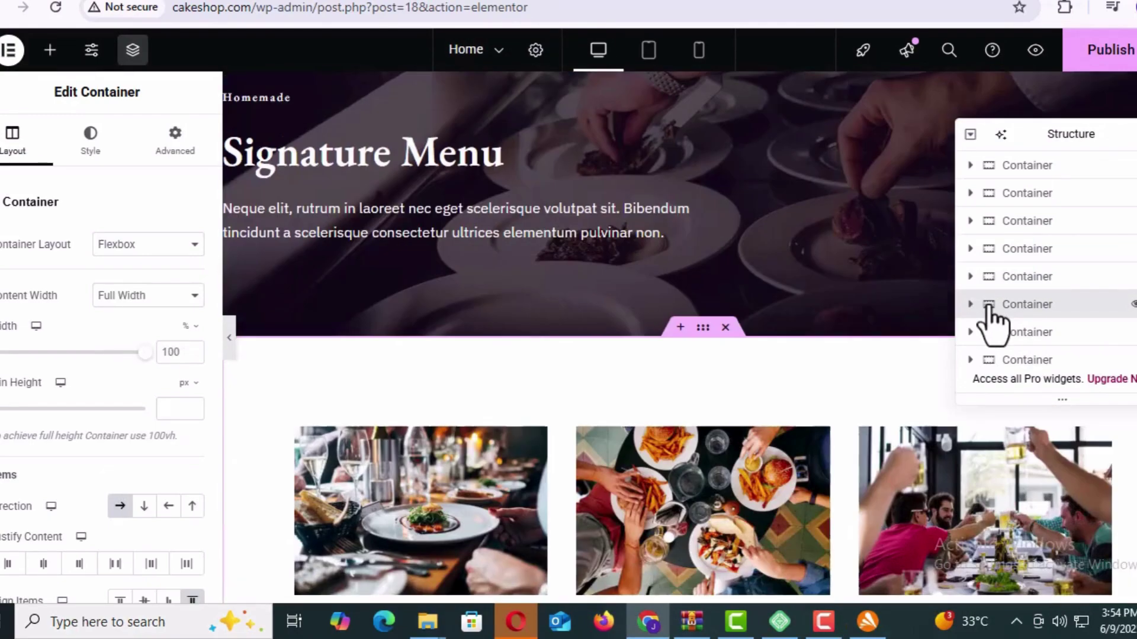
scroll(601, 325, "up", 4)
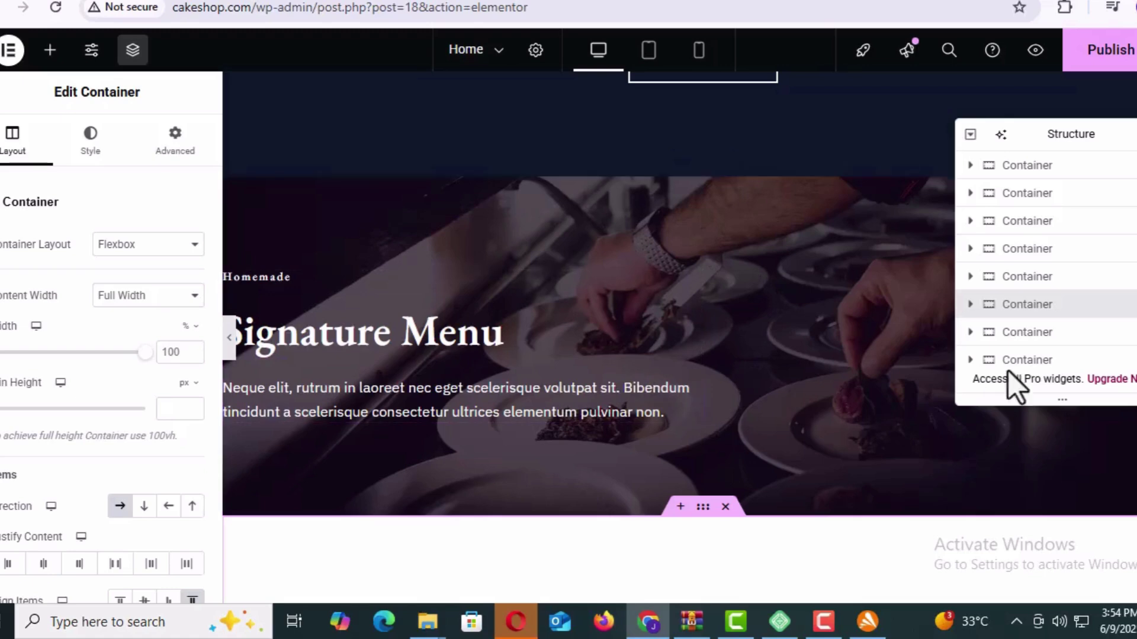
left_click(990, 334)
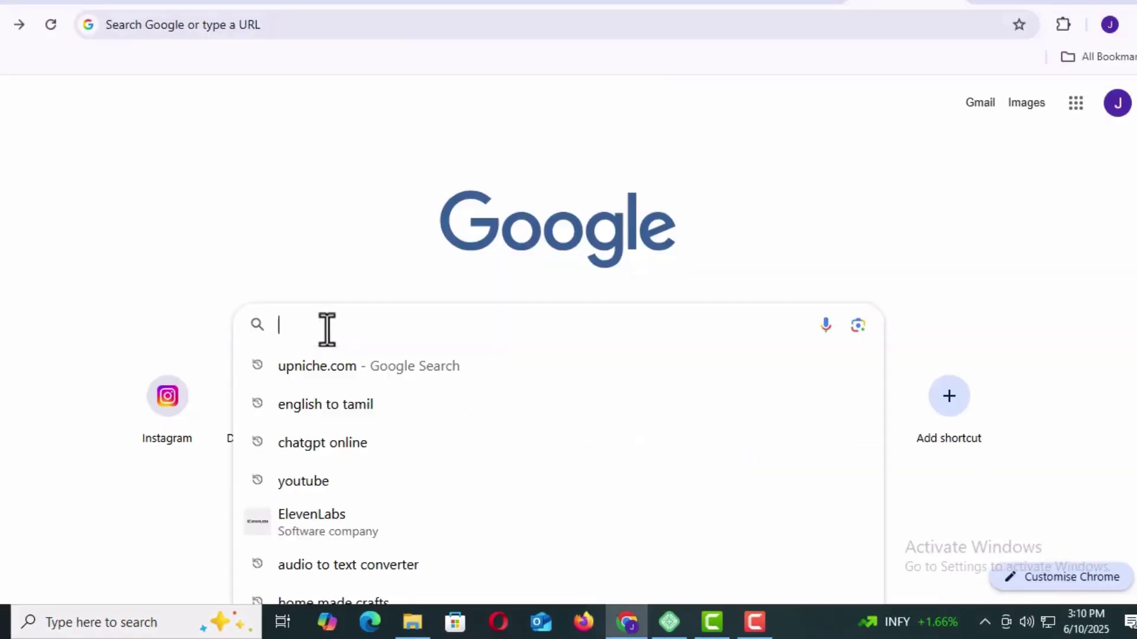
Search Google for localwp and open the official Local WP website.
type("localwp")
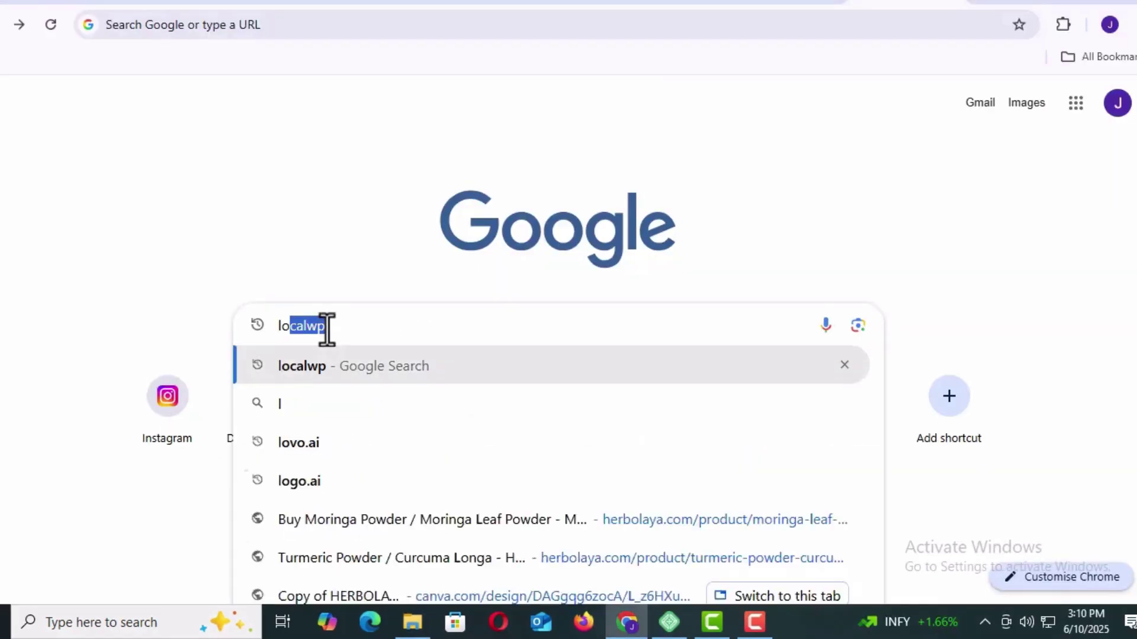
key("Return")
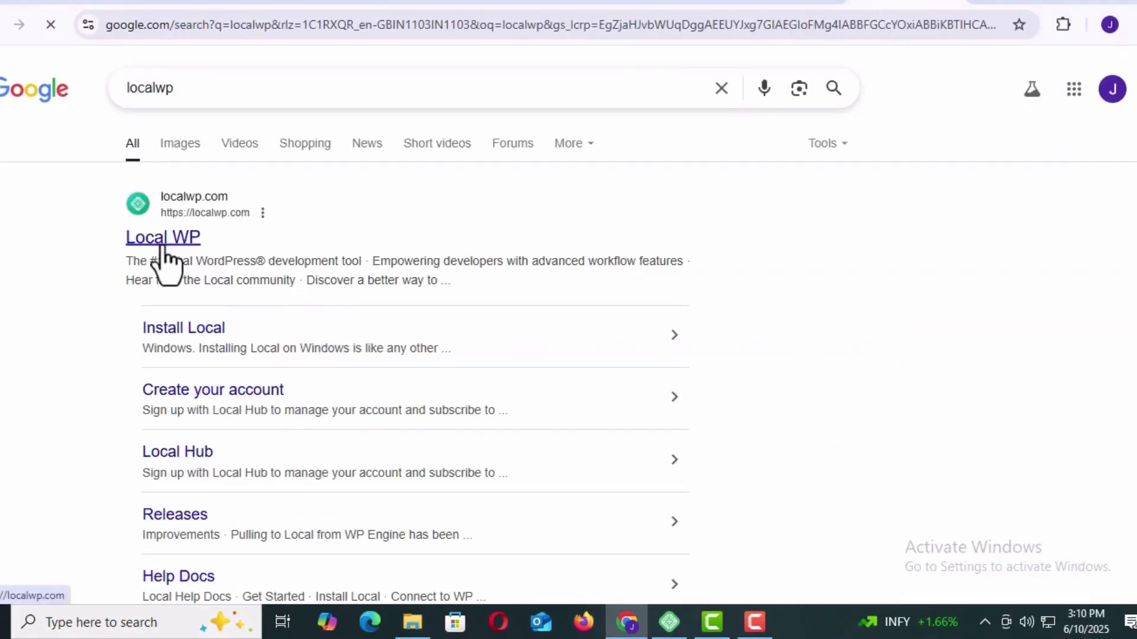
left_click(163, 240)
scroll(235, 332, "down", 4)
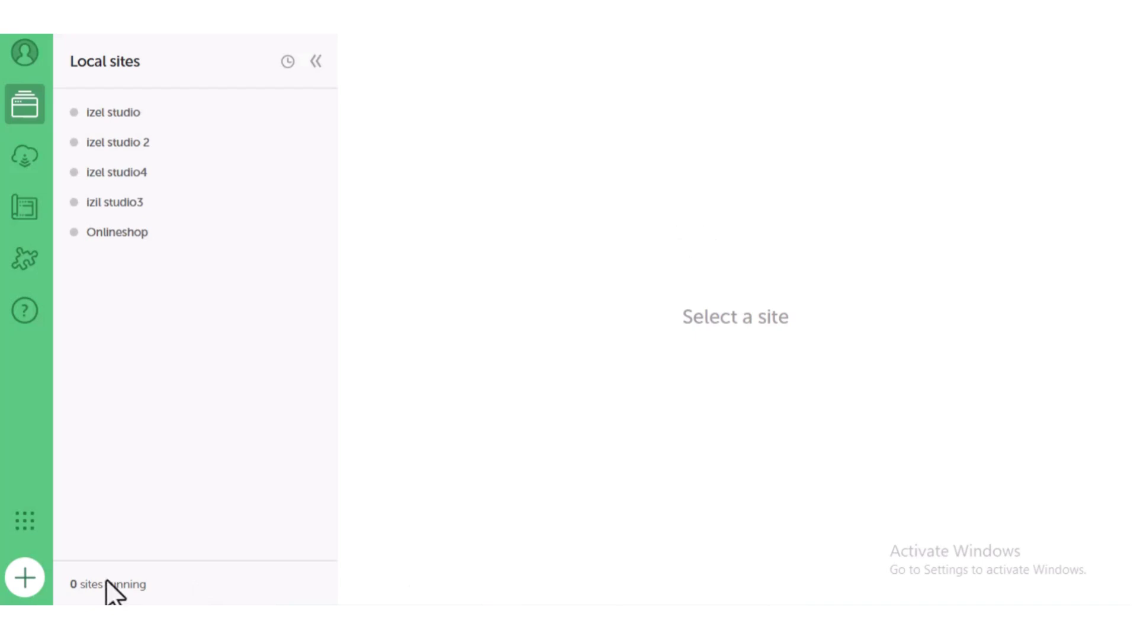
Start a new WordPress site in Local and name it Cakeshop.
left_click(26, 586)
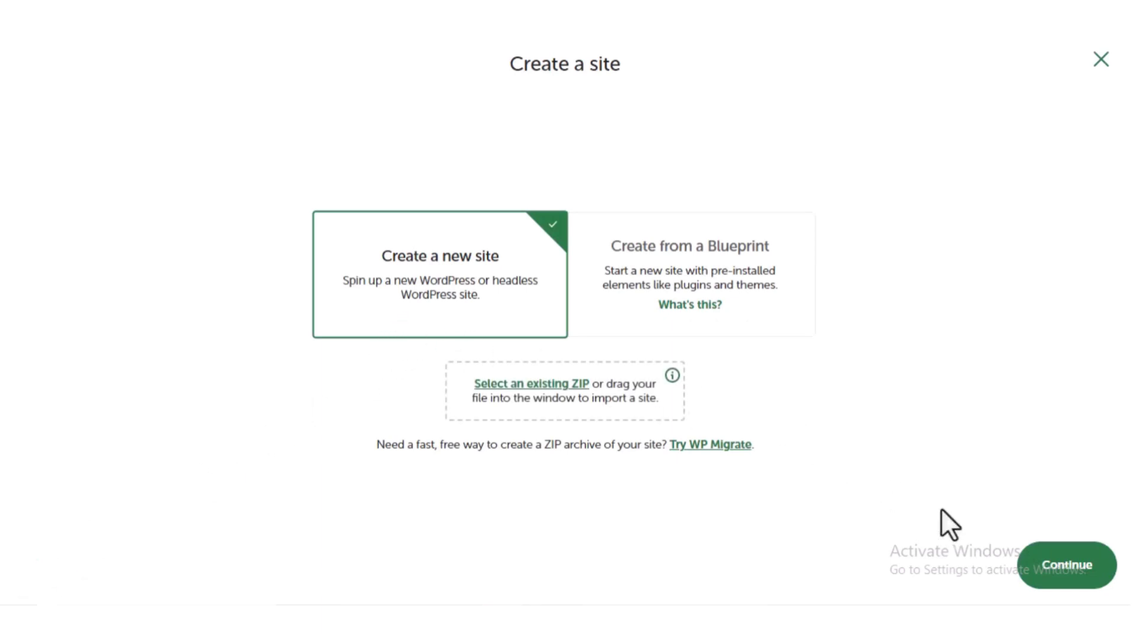
left_click(1067, 566)
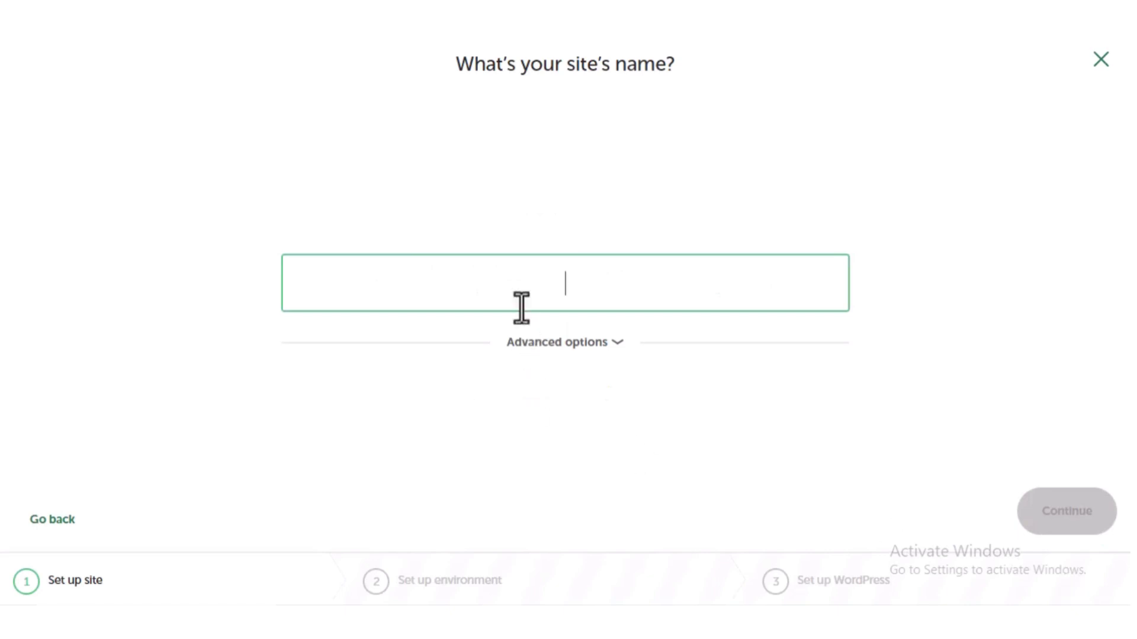
type("Cakeshop")
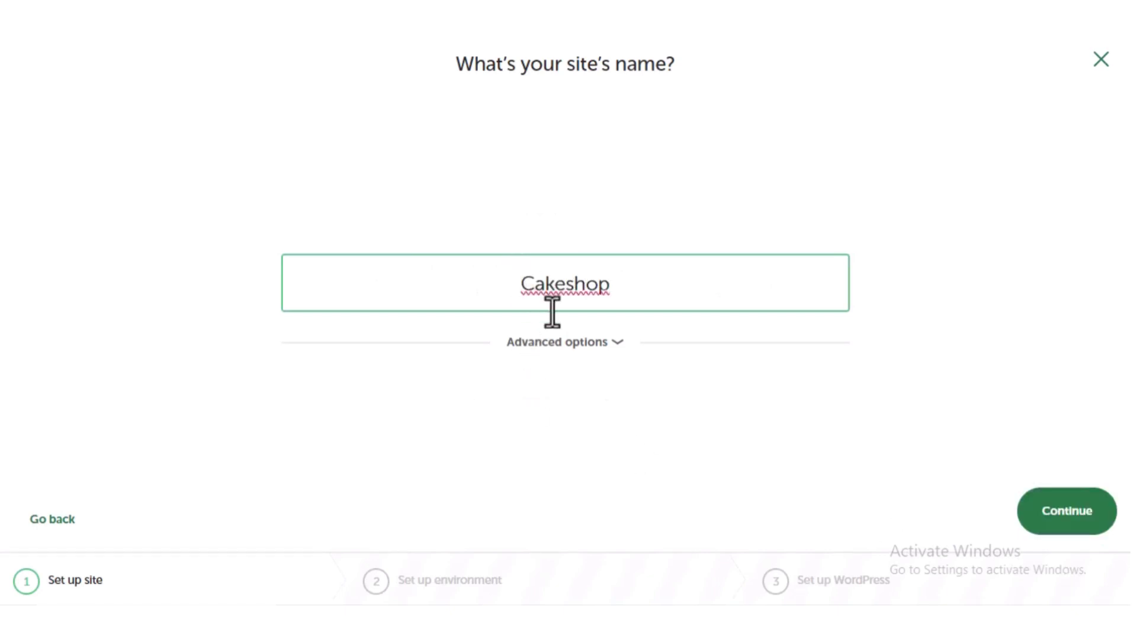
Set the local site domain to cakeshop.com in the advanced options and continue with the Preferred environment.
left_click(568, 345)
double_click(365, 377)
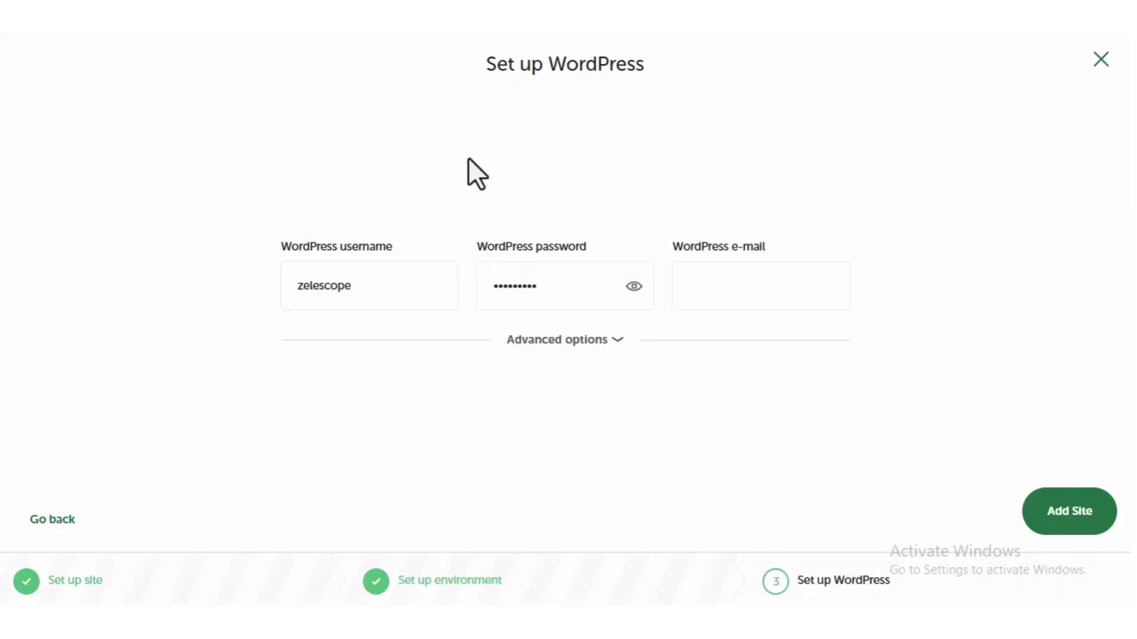
left_click(698, 294)
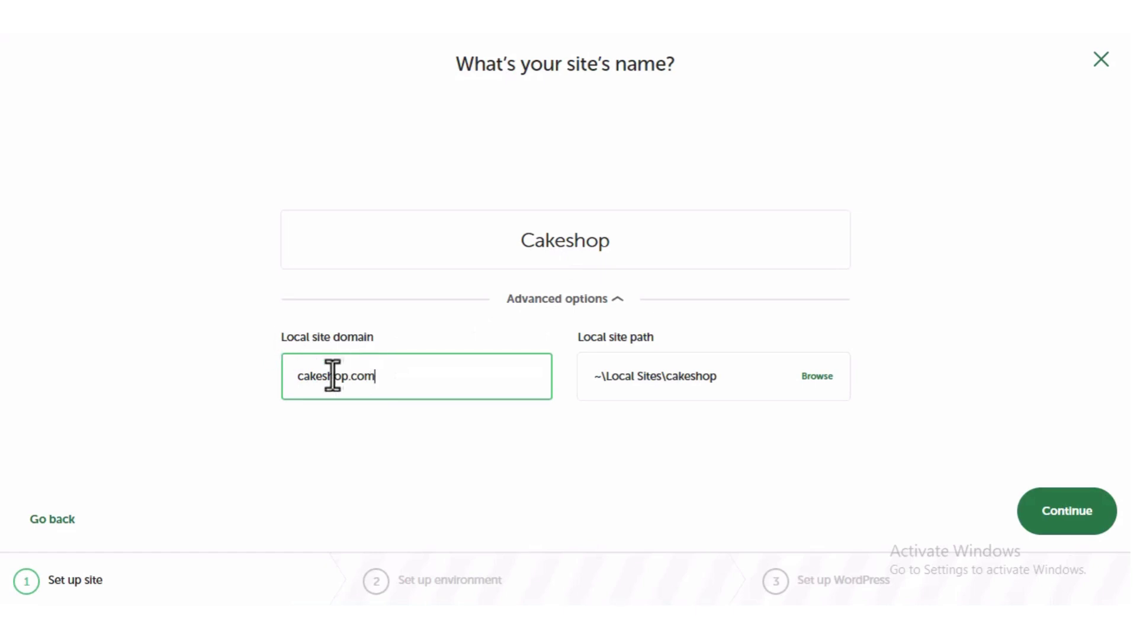
left_click(1071, 518)
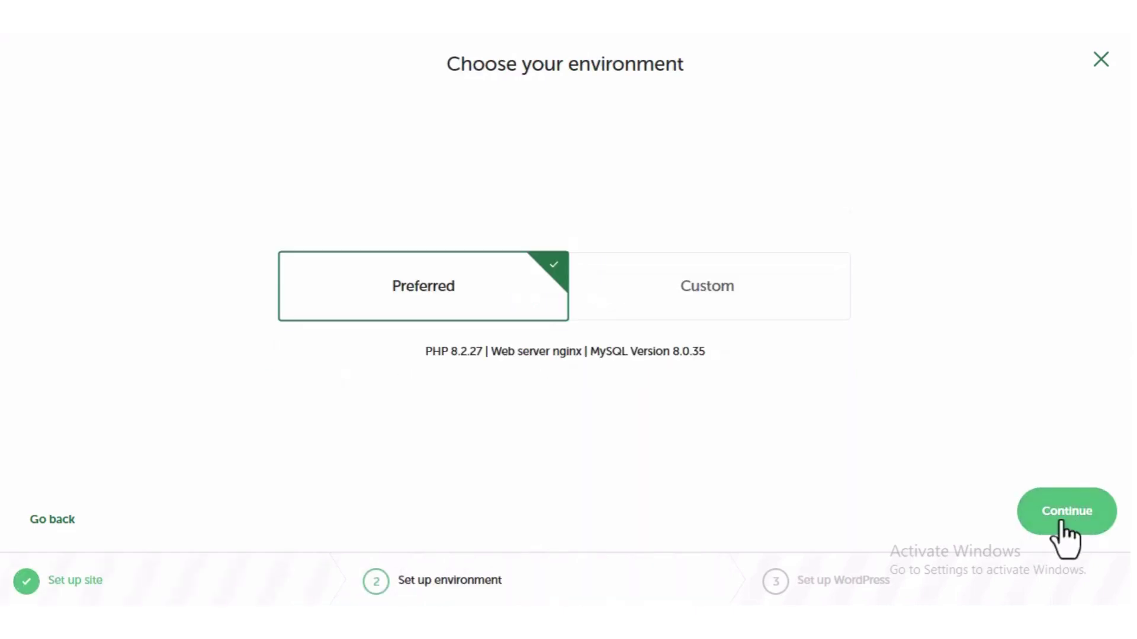
left_click(1063, 520)
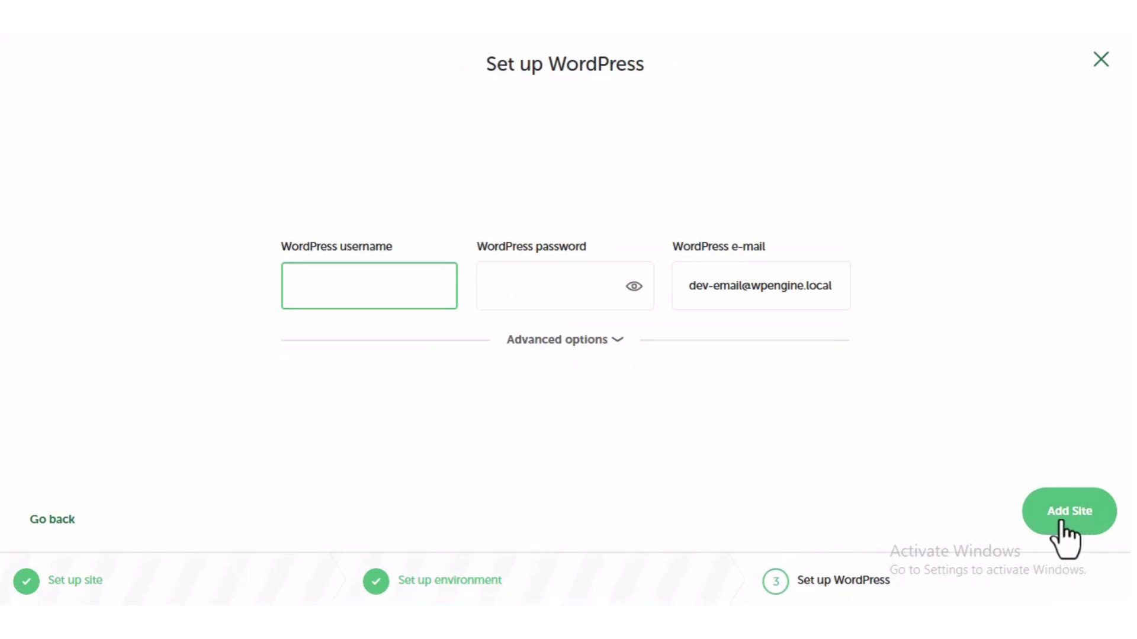
Enter the WordPress username, password and e-mail for the Cakeshop site and add the site.
left_click(374, 286)
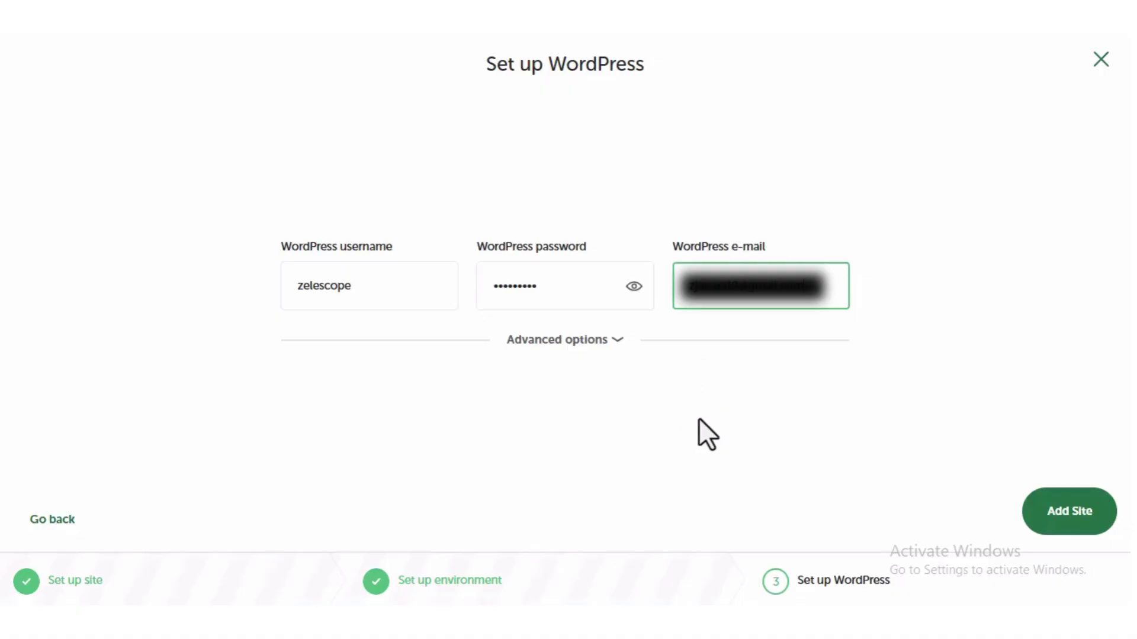
left_click(557, 338)
left_click(558, 298)
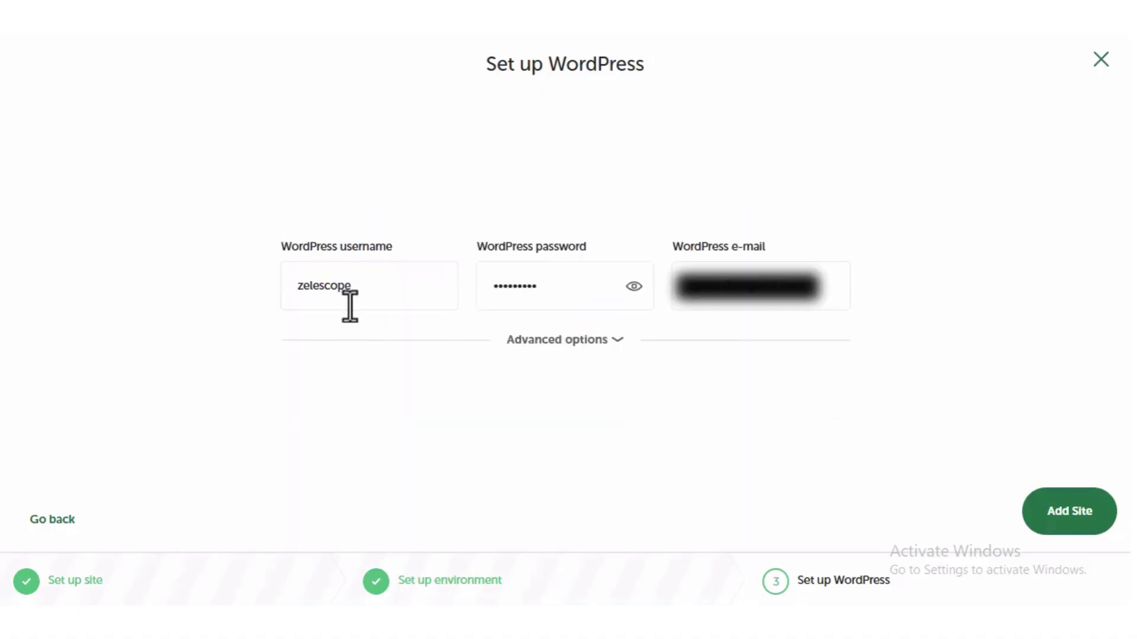
left_click(1069, 514)
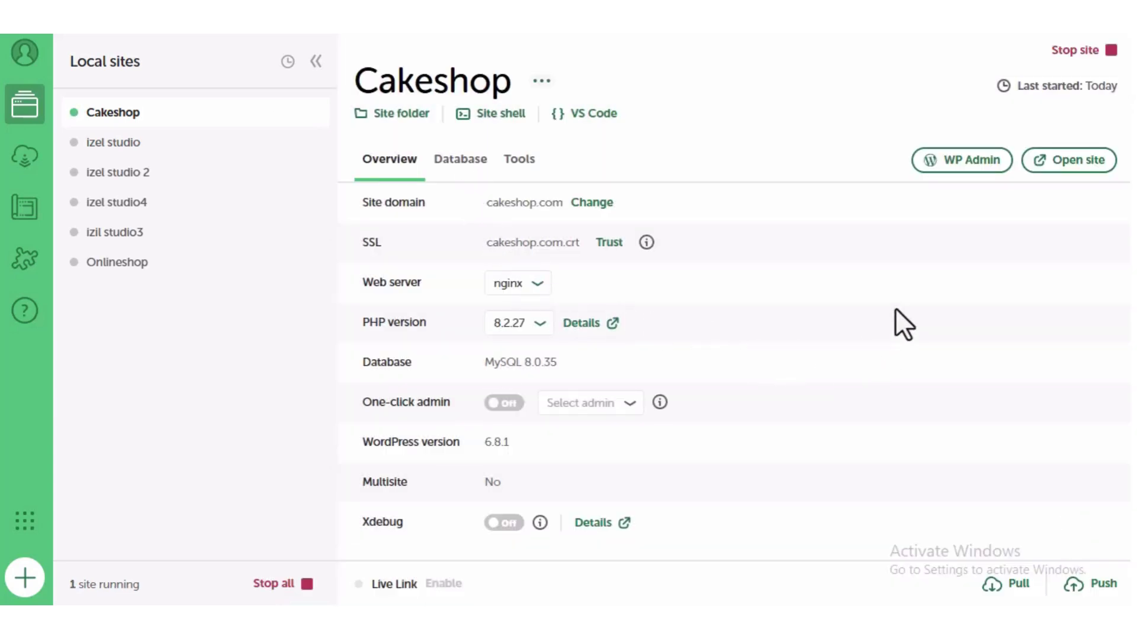
Open the Cakeshop site's WordPress admin, log in with the username and password, and save the password in the browser.
left_click(960, 164)
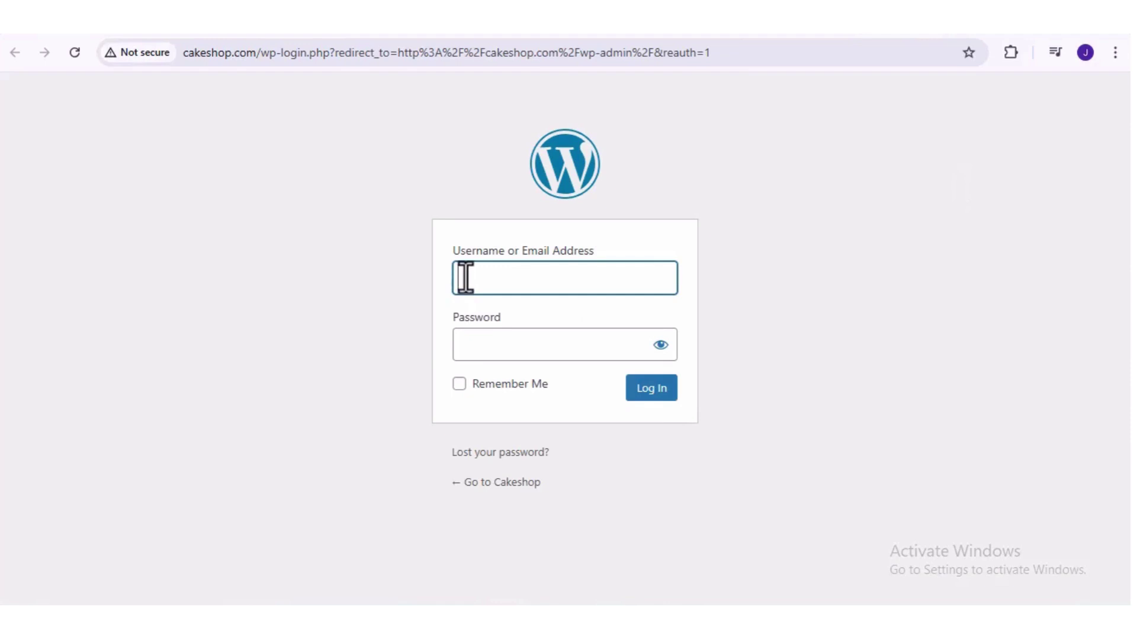
left_click(481, 277)
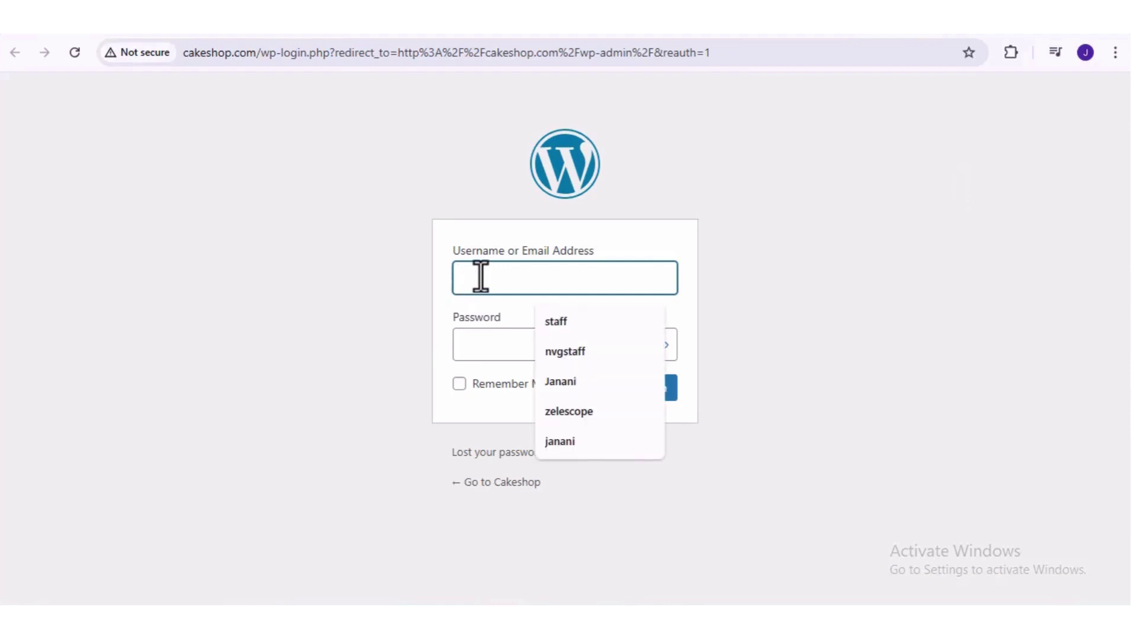
left_click(560, 413)
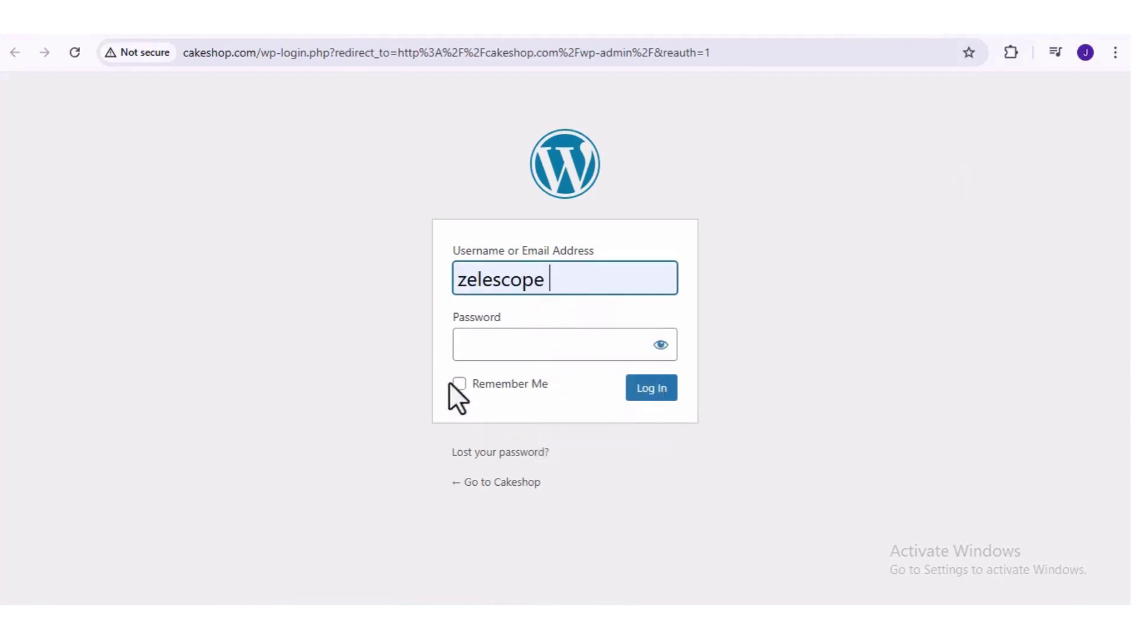
left_click(479, 346)
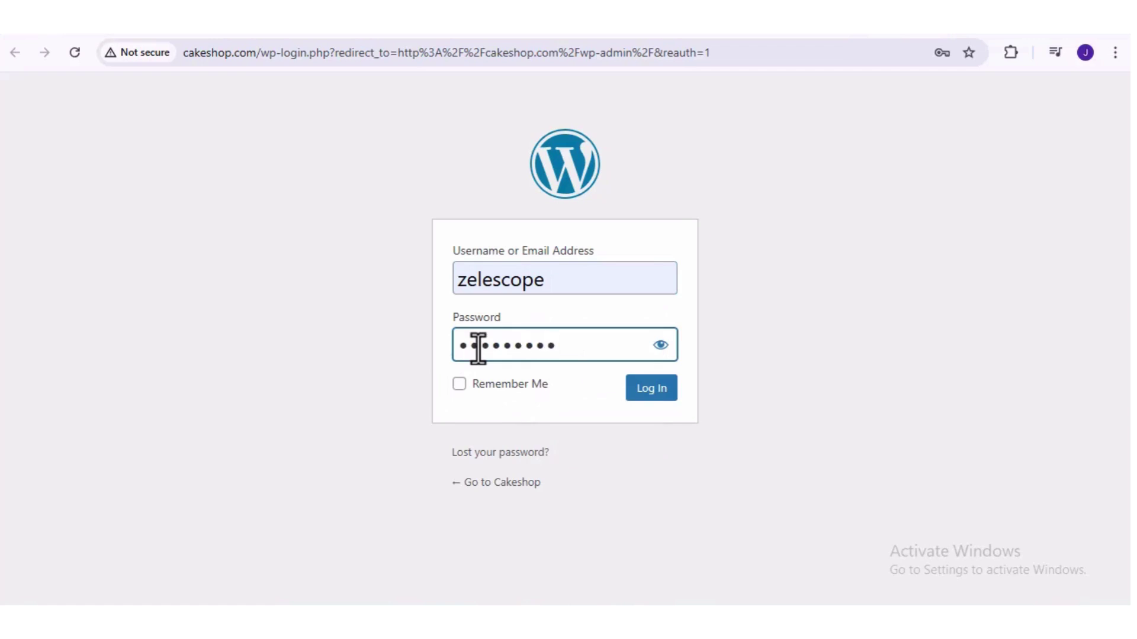
left_click(658, 394)
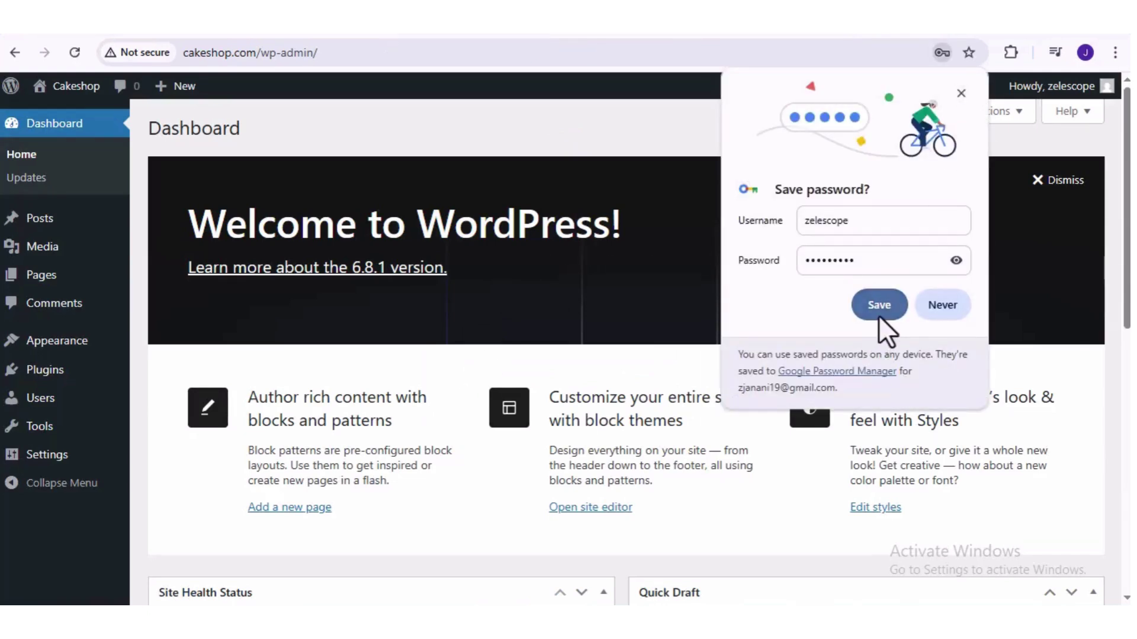
left_click(879, 310)
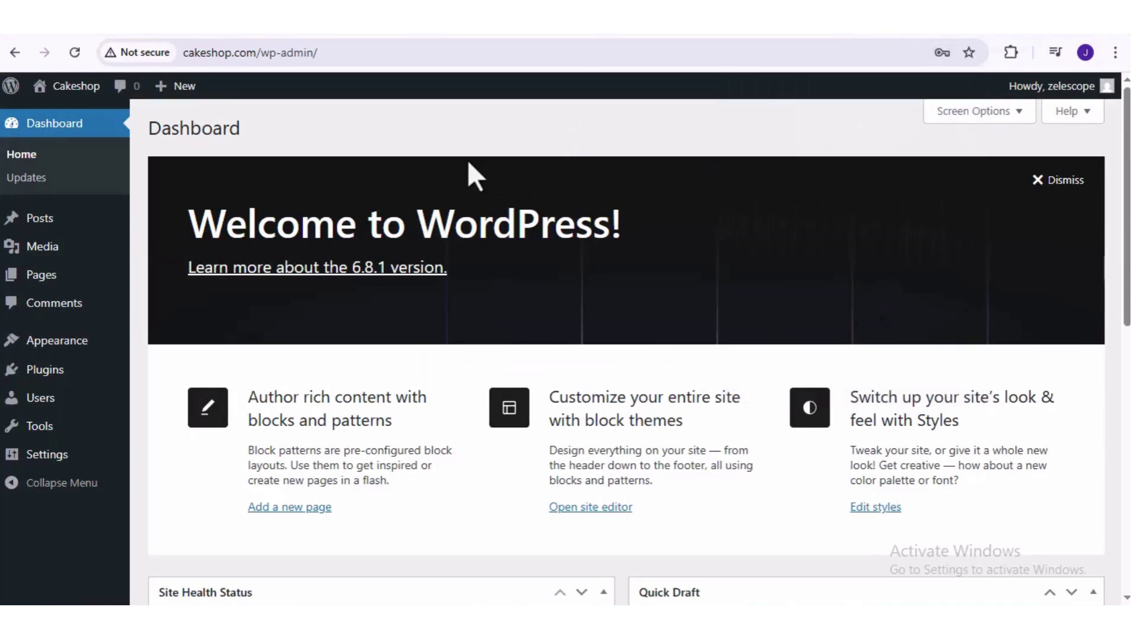
Open the Themes page in the WordPress dashboard and look over the installed themes.
mouse_move(74, 349)
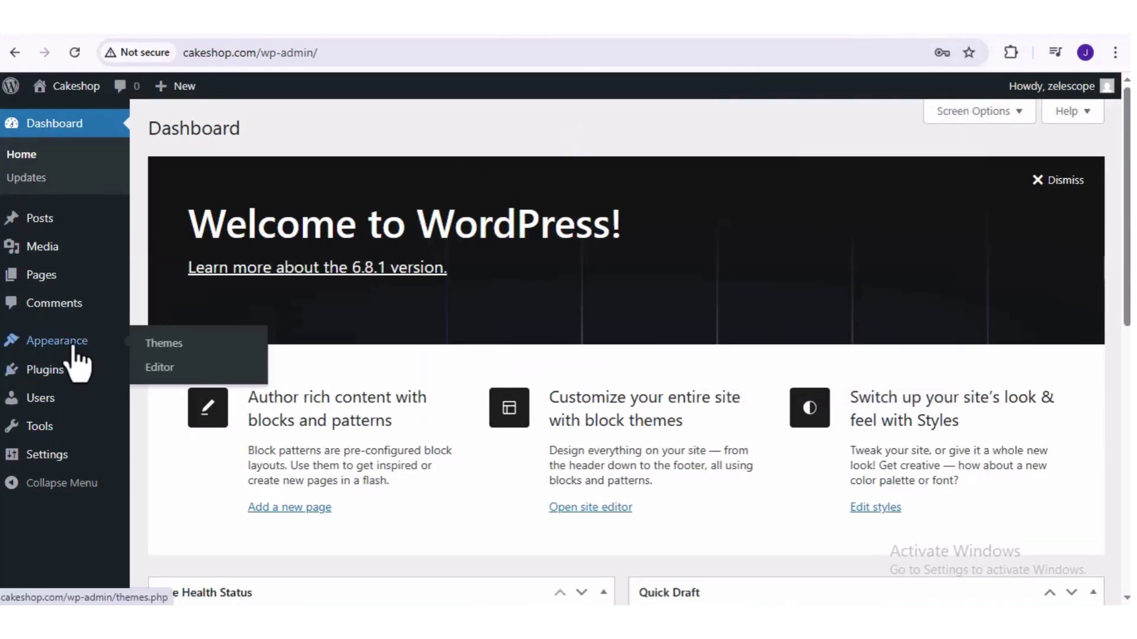
left_click(161, 344)
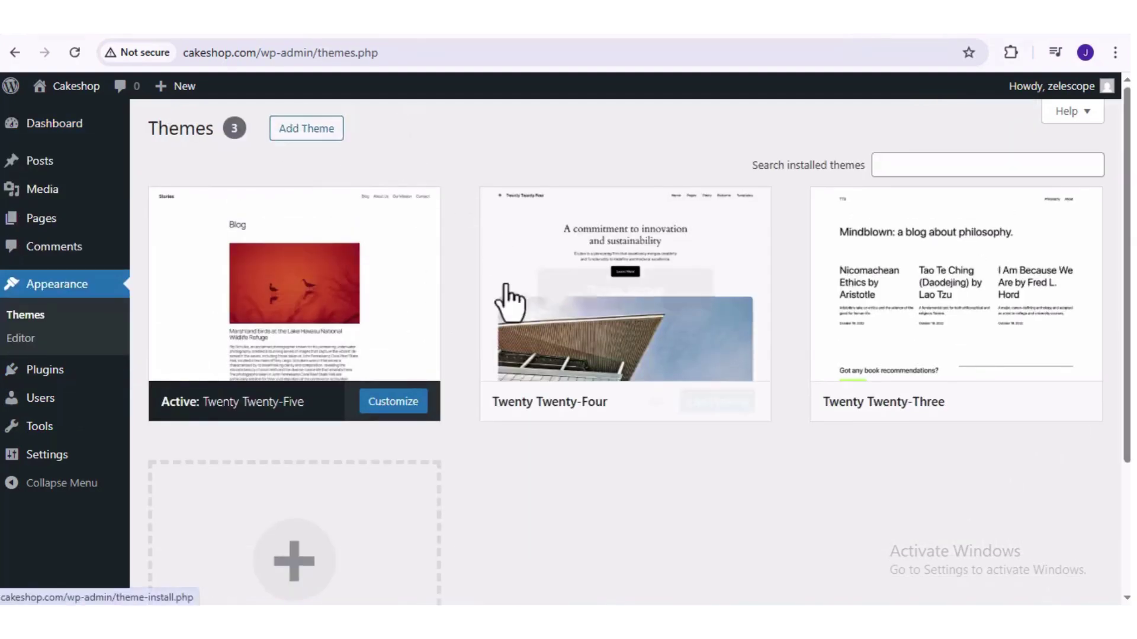
scroll(504, 355, "down", 3)
scroll(495, 406, "up", 3)
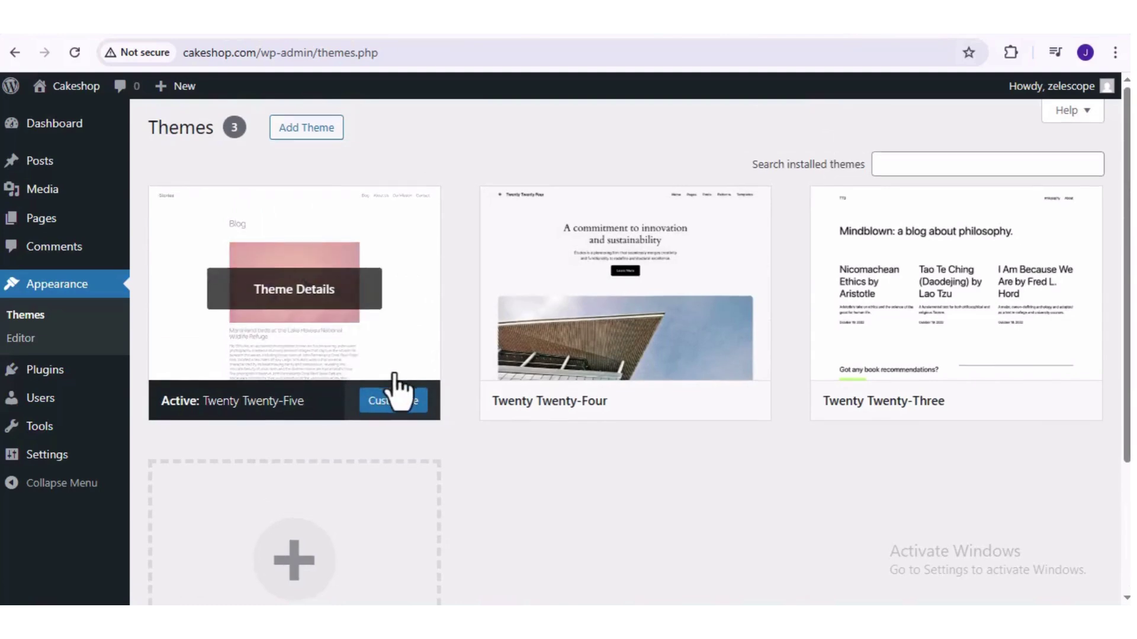
scroll(398, 391, "down", 3)
scroll(398, 363, "up", 3)
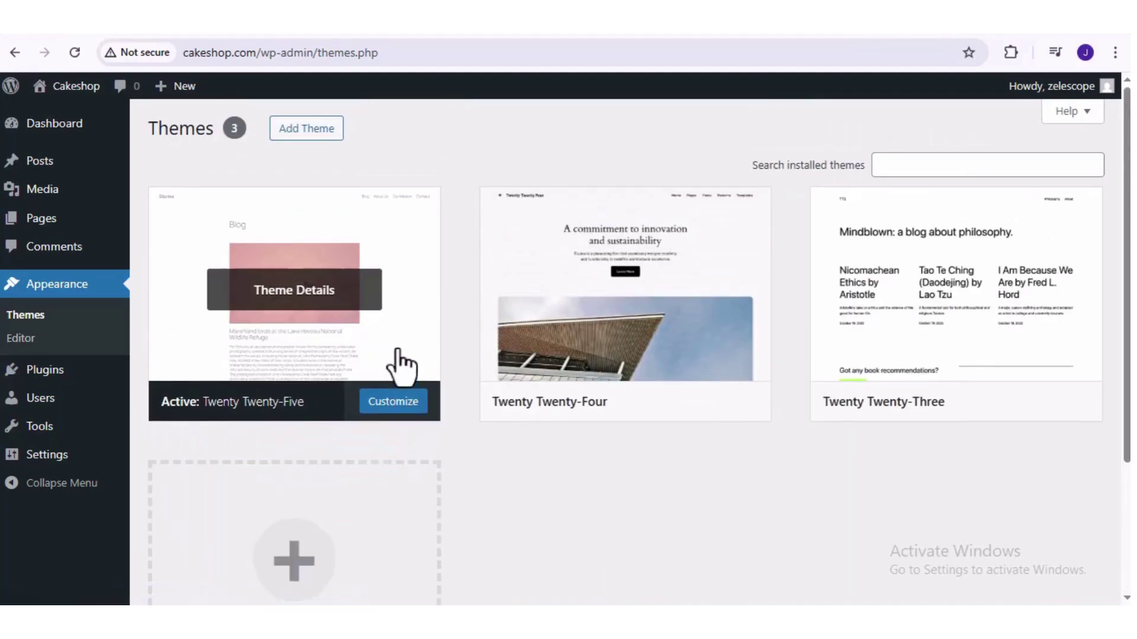
Open the theme directory, look through the popular themes, and search for astra.
left_click(314, 138)
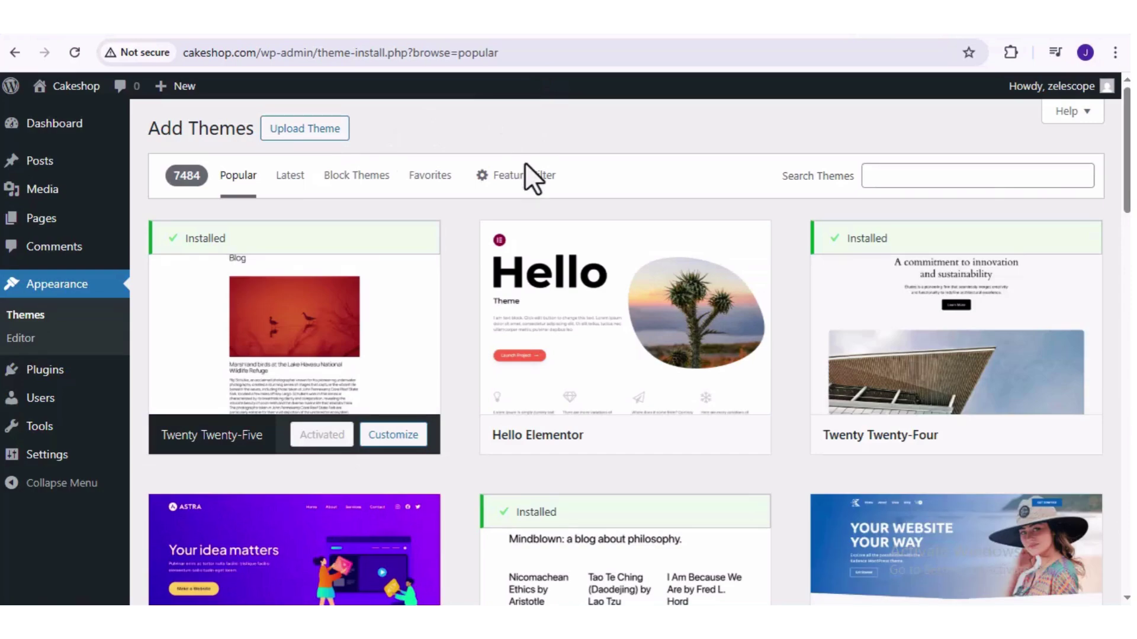
scroll(519, 264, "down", 12)
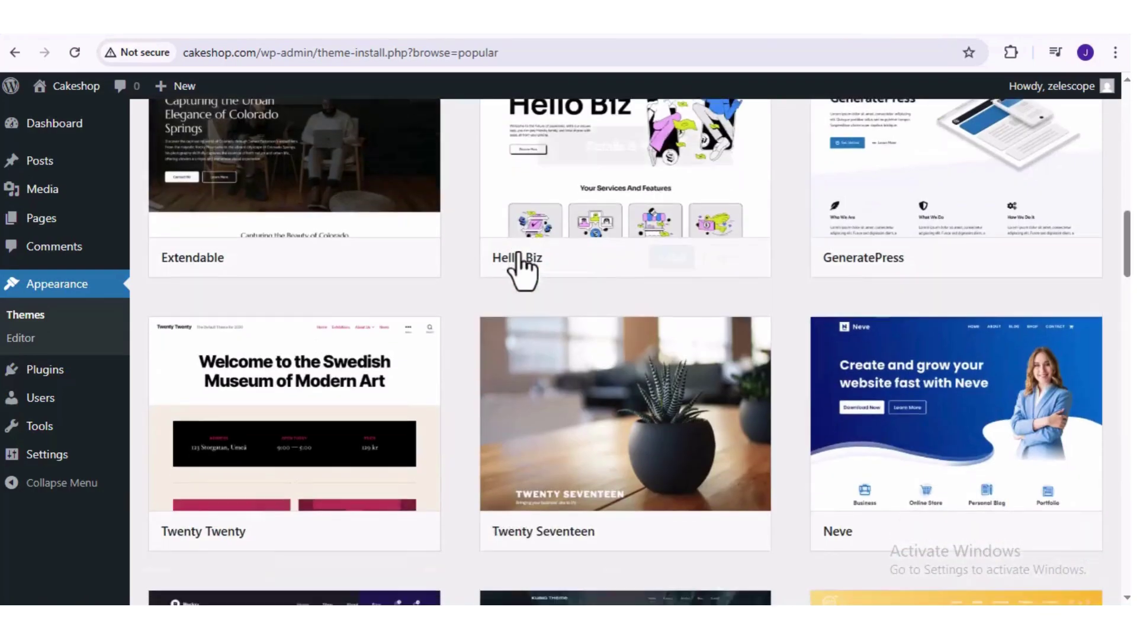
scroll(521, 266, "down", 11)
scroll(521, 266, "up", 7)
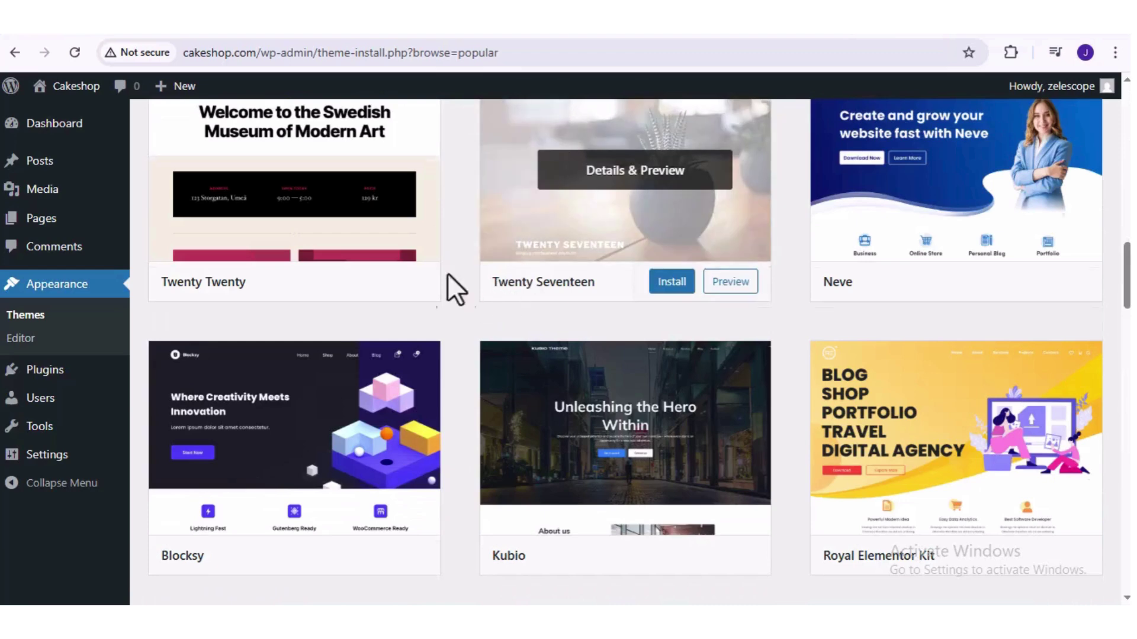
scroll(473, 290, "up", 12)
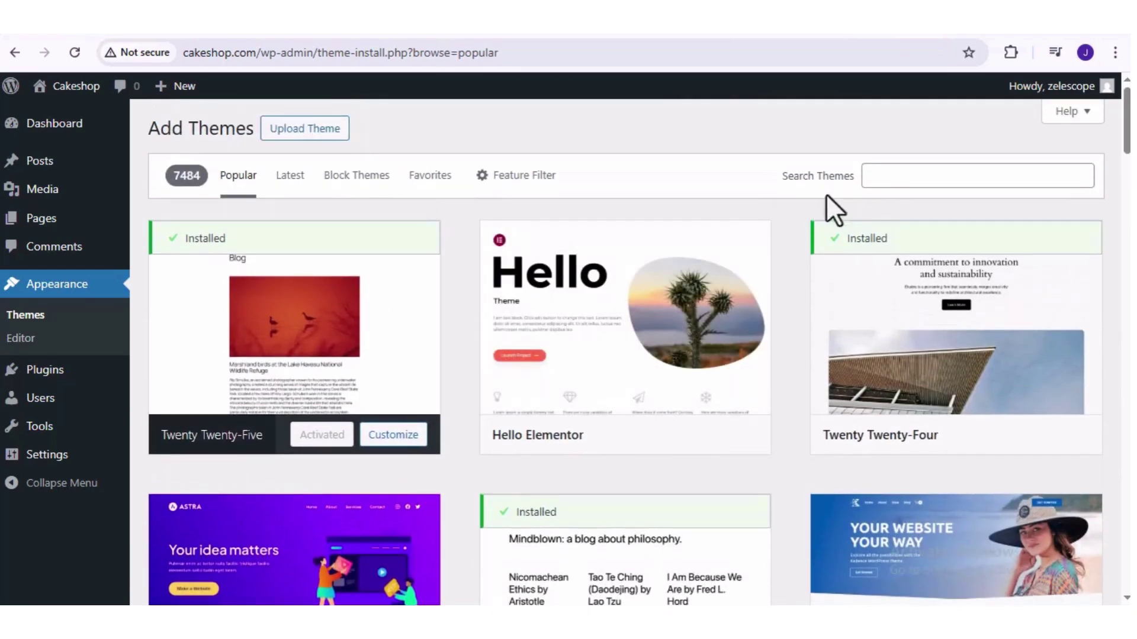
left_click(891, 178)
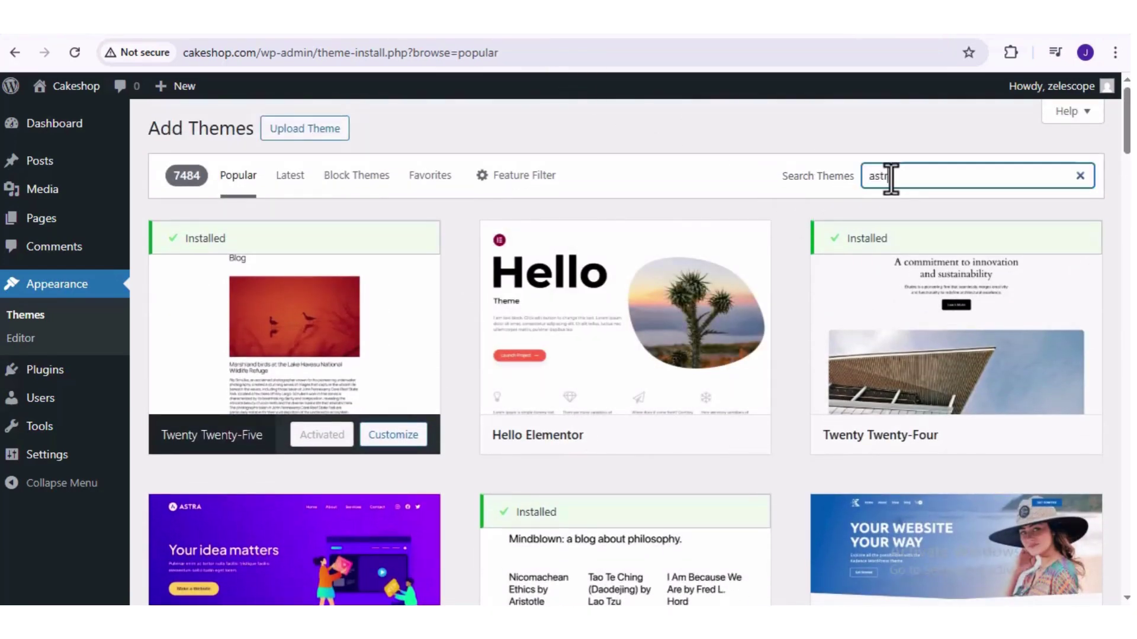
type("astra")
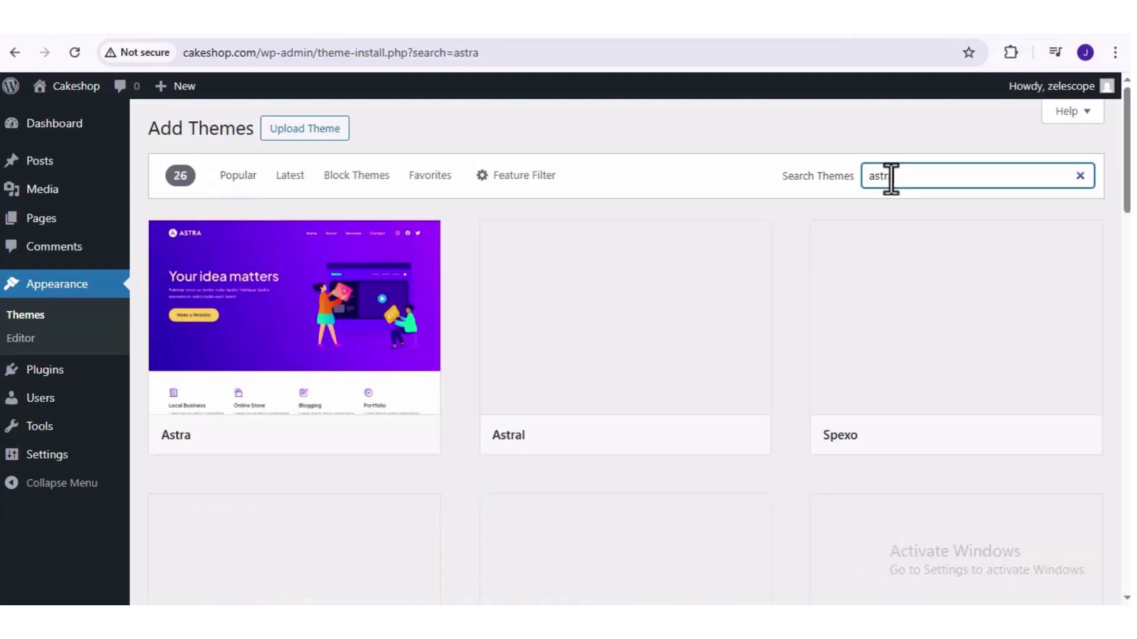
Install and activate the Astra theme, checking it in the list of installed themes.
mouse_move(269, 325)
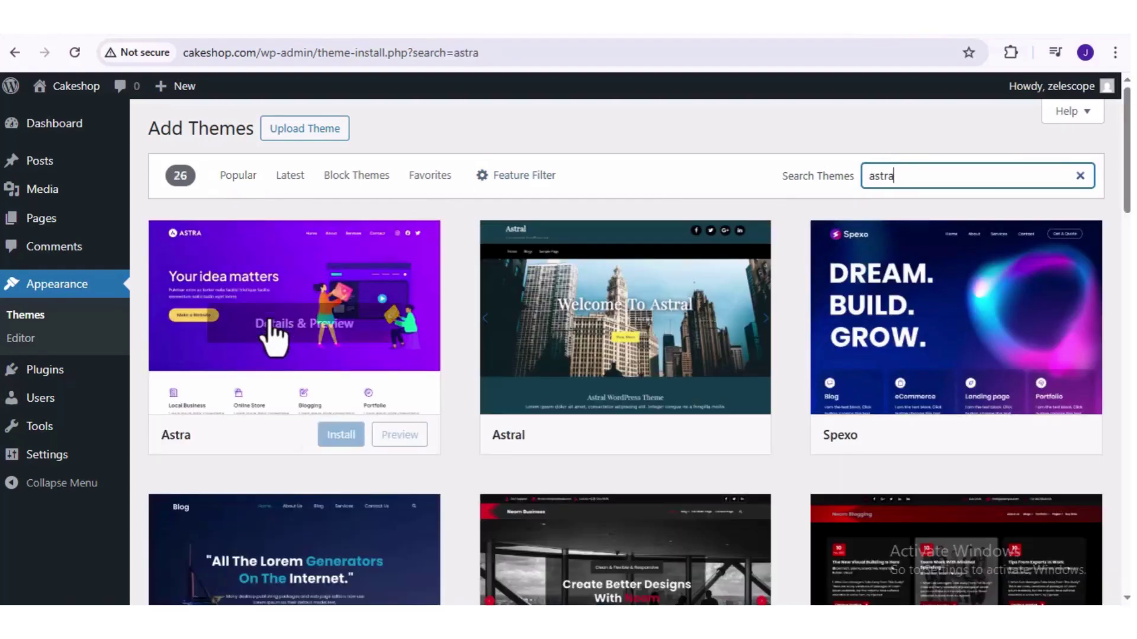
left_click(344, 438)
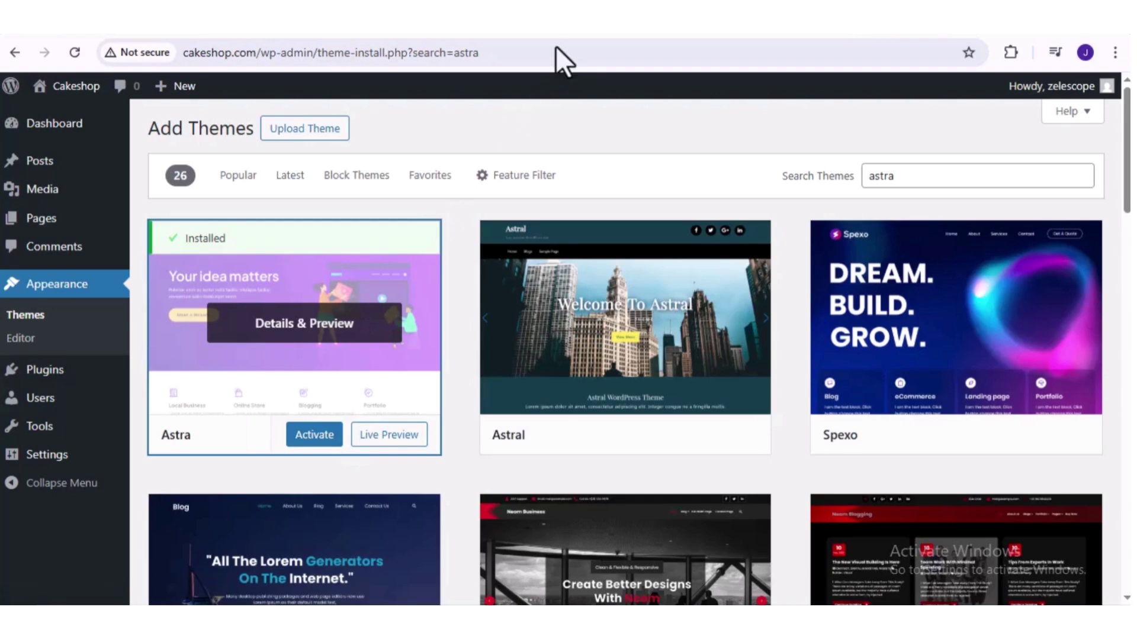
left_click(308, 436)
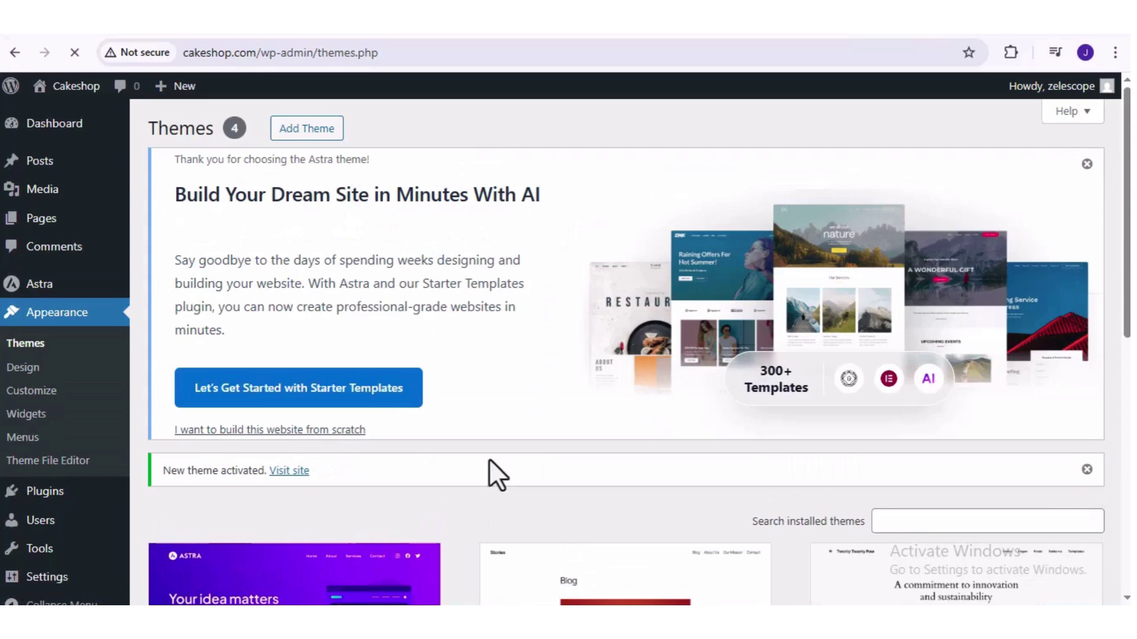
scroll(489, 471, "down", 5)
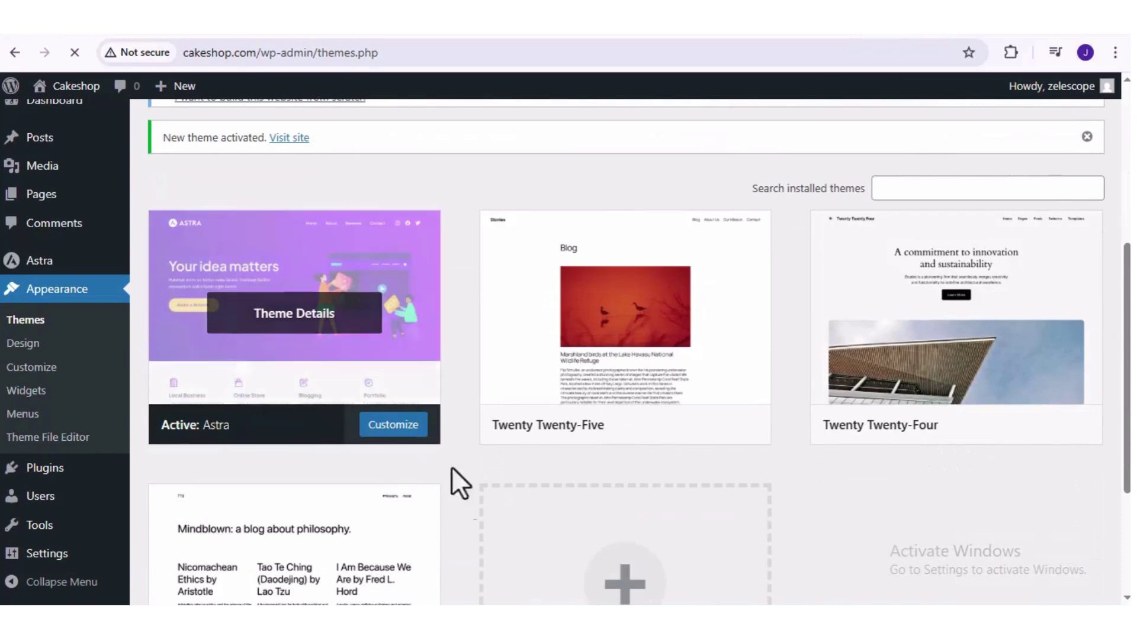
scroll(468, 507, "up", 8)
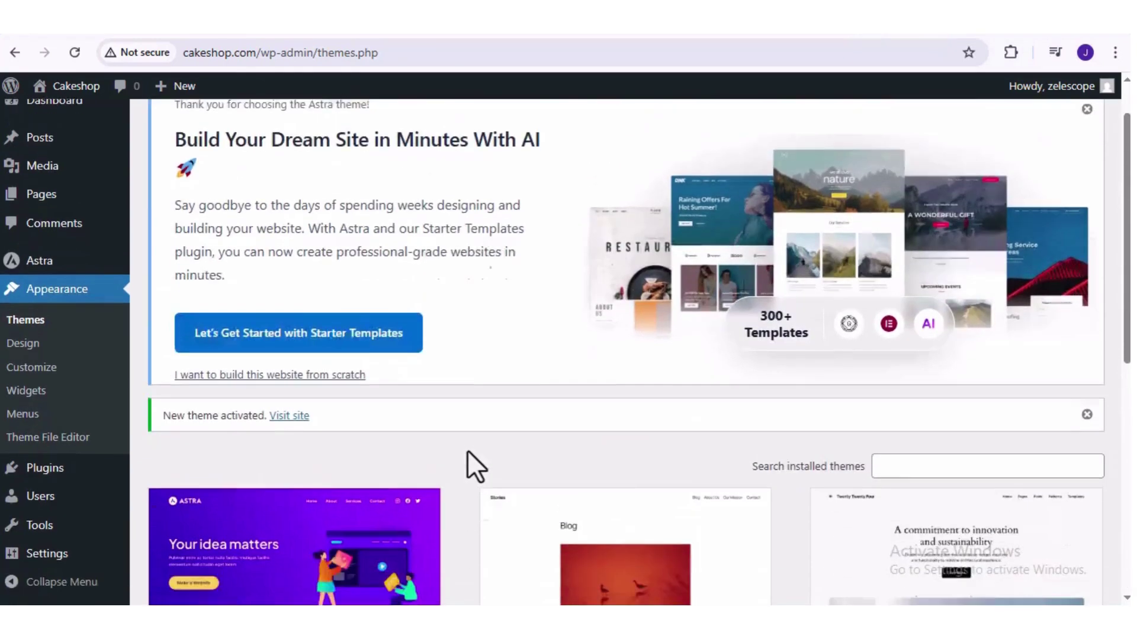
scroll(469, 462, "down", 6)
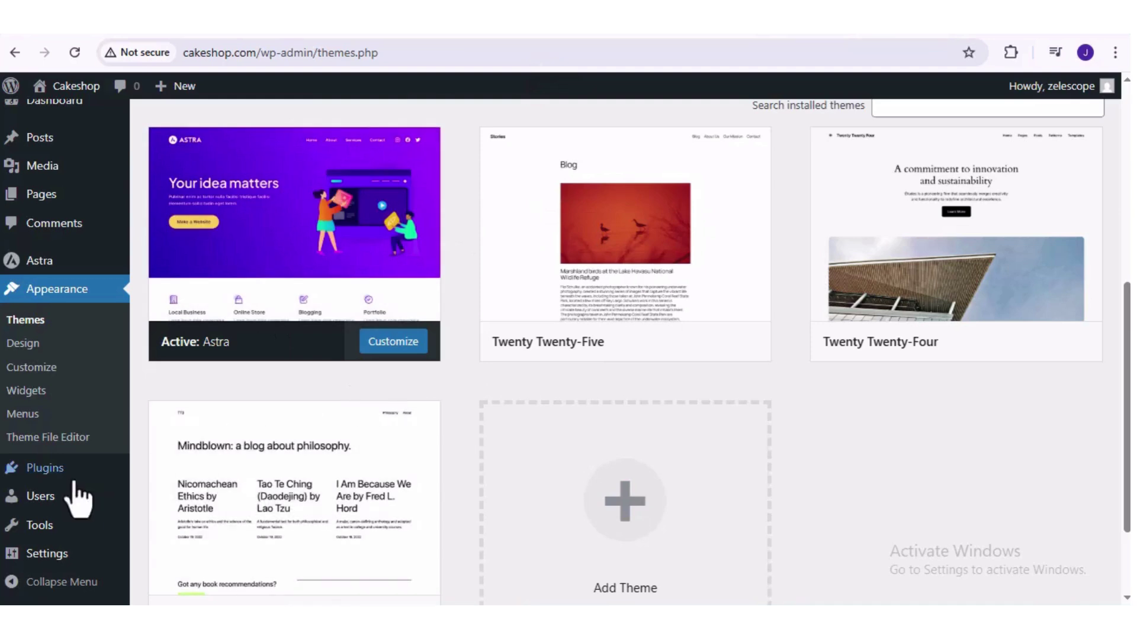
Open the Plugins page, dismiss the Astra welcome notice, and open the page for adding plugins.
mouse_move(59, 473)
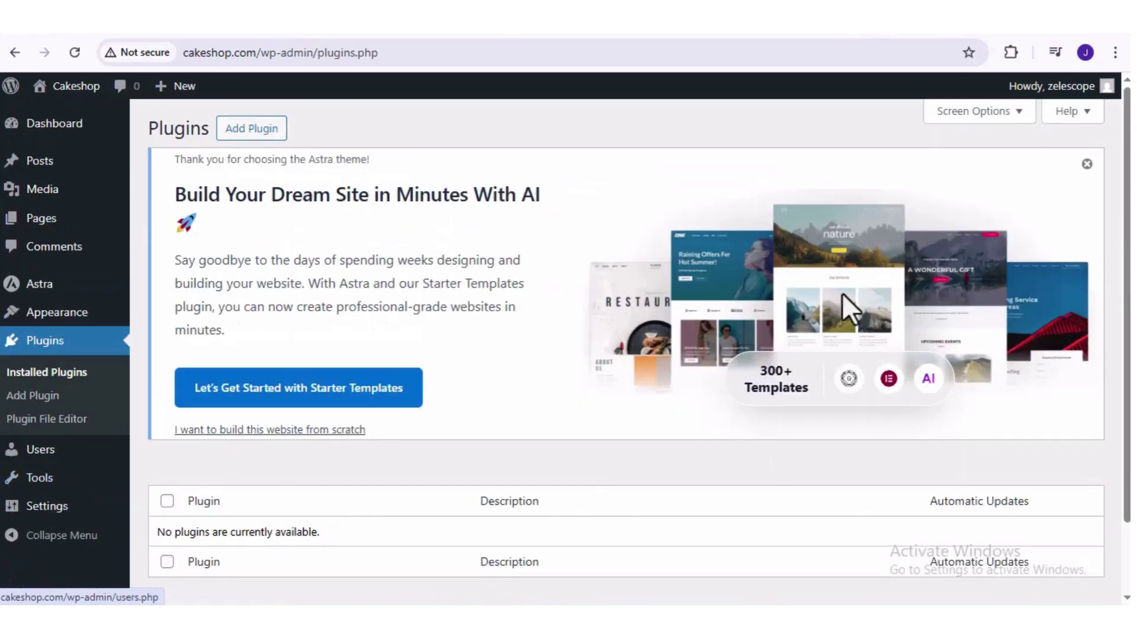
left_click(1086, 166)
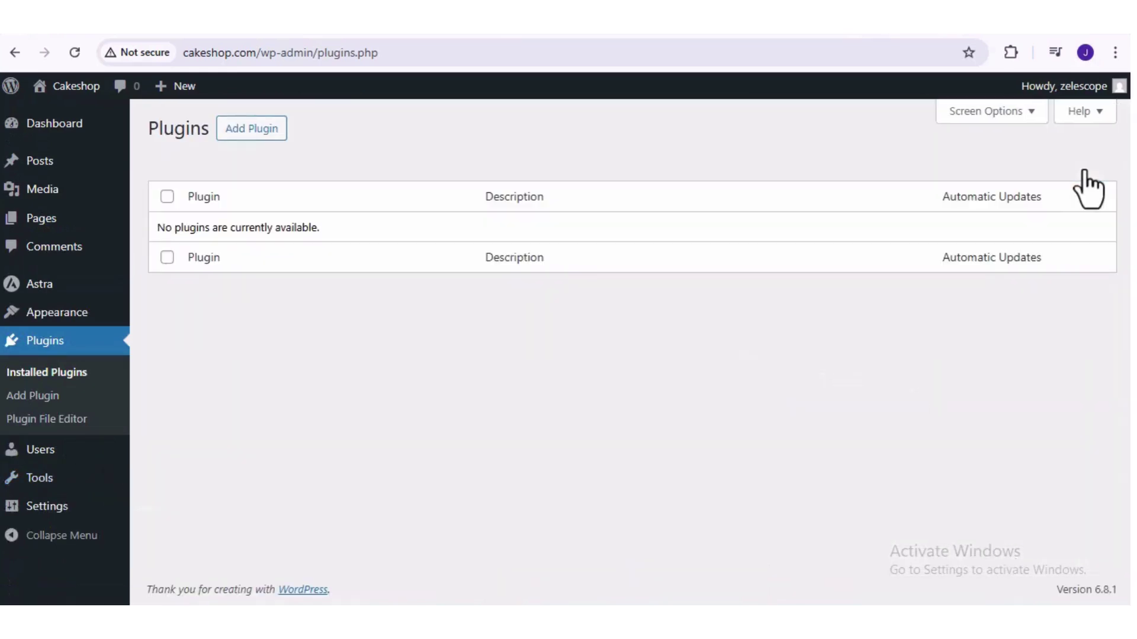
left_click(249, 131)
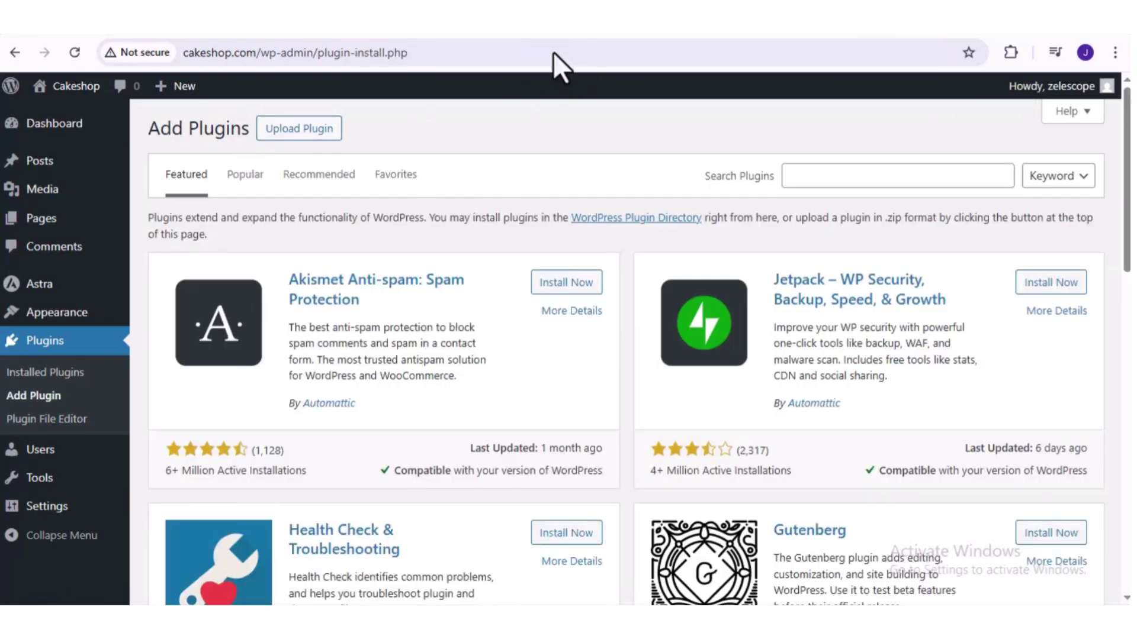
Search for starter templates, then install and activate the Starter Templates plugin by Brainstorm Force.
left_click(828, 176)
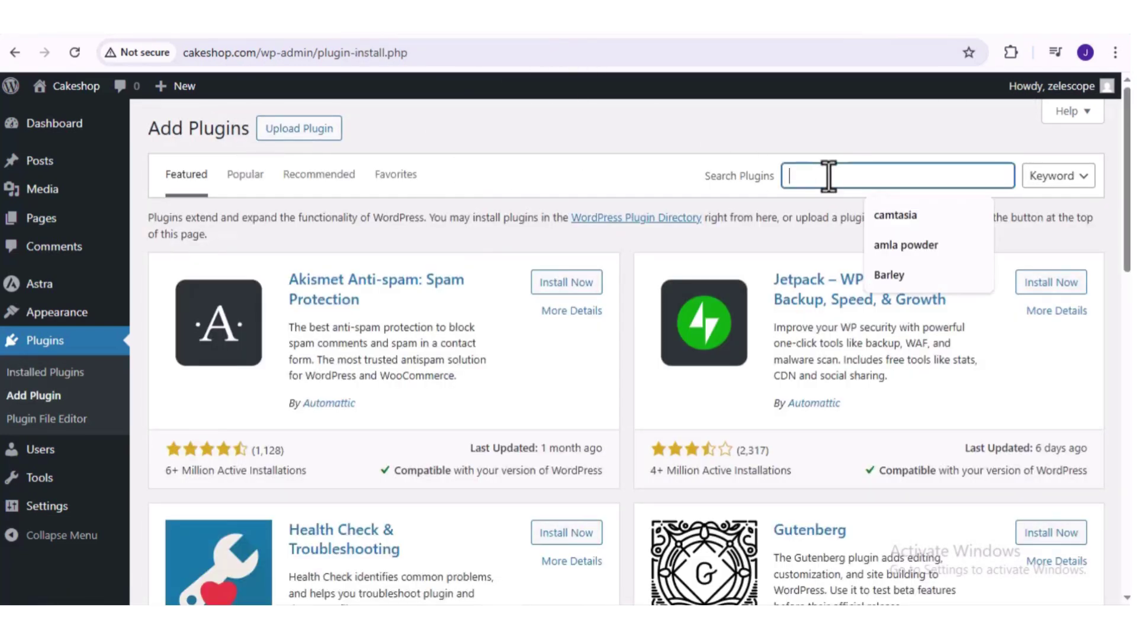
type("starter templates")
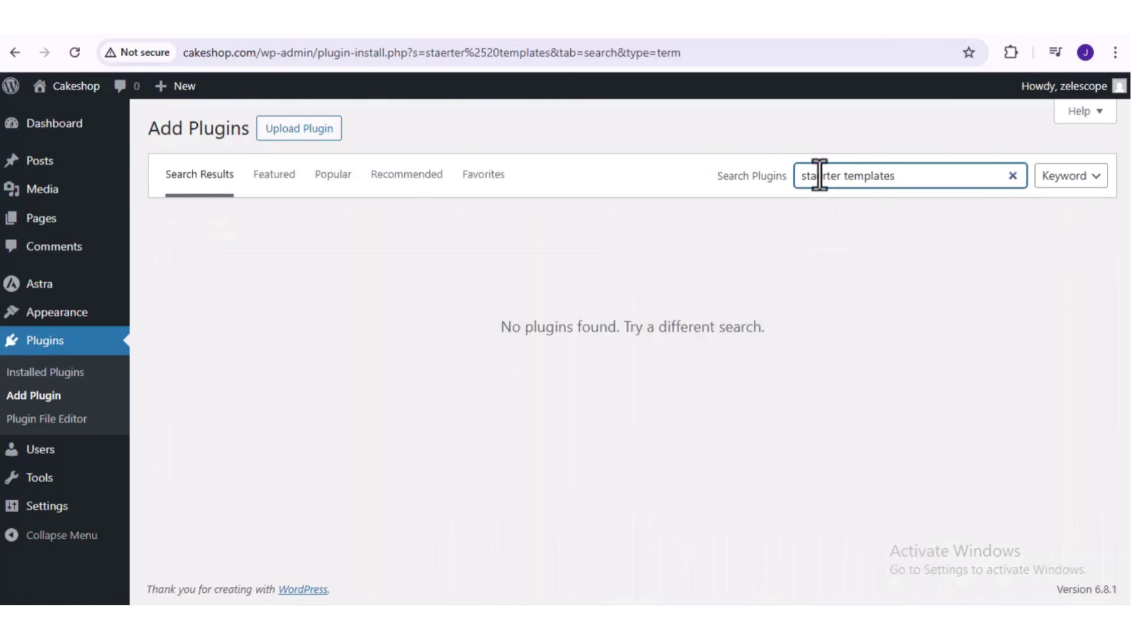
left_click(819, 176)
key("BackSpace")
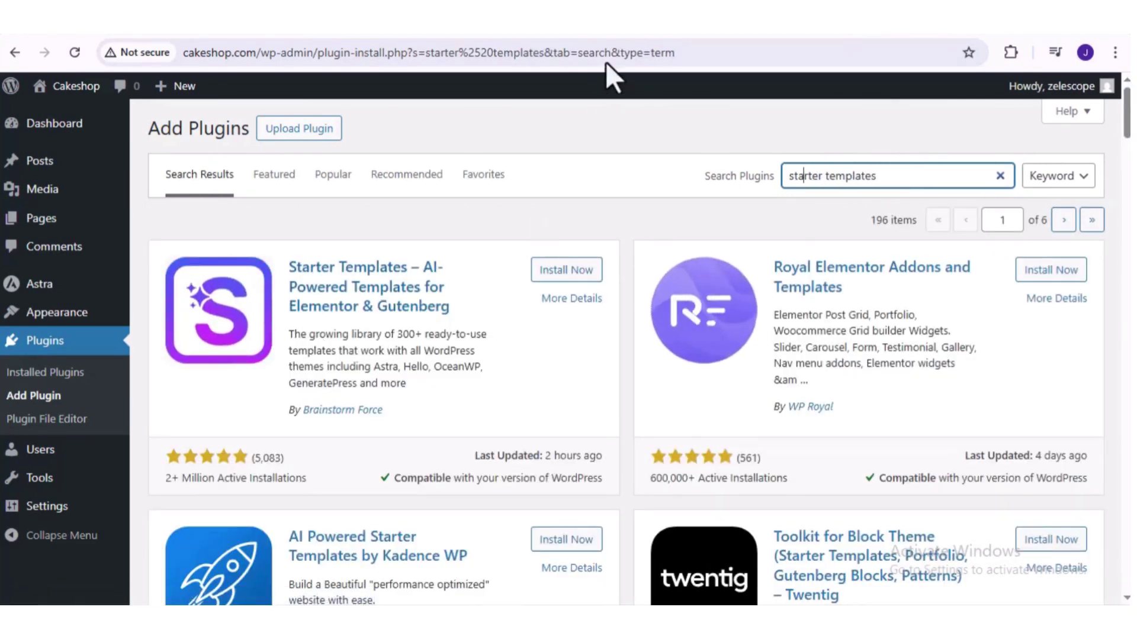
left_click(563, 272)
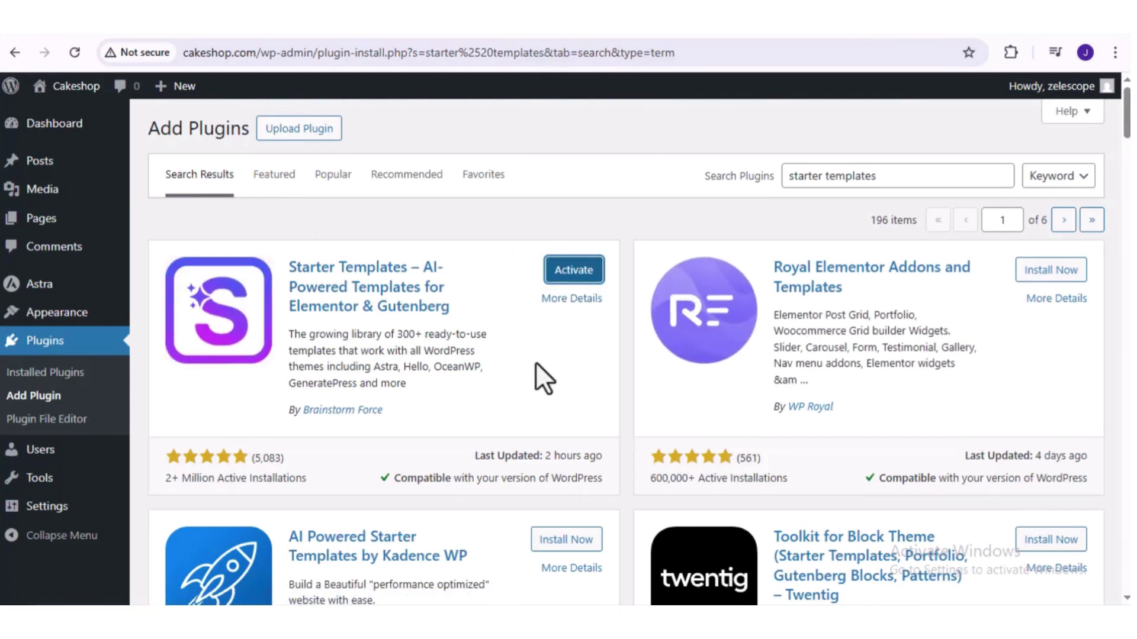
left_click(565, 277)
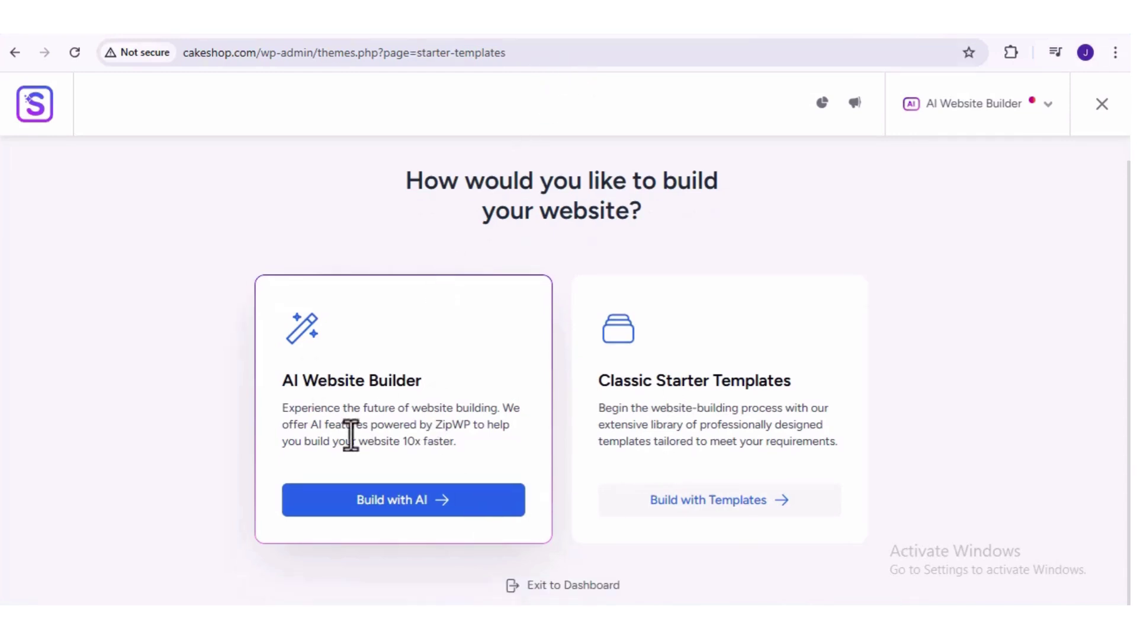
Switch the Starter Templates page builder to Elementor and browse the available website templates.
left_click(952, 113)
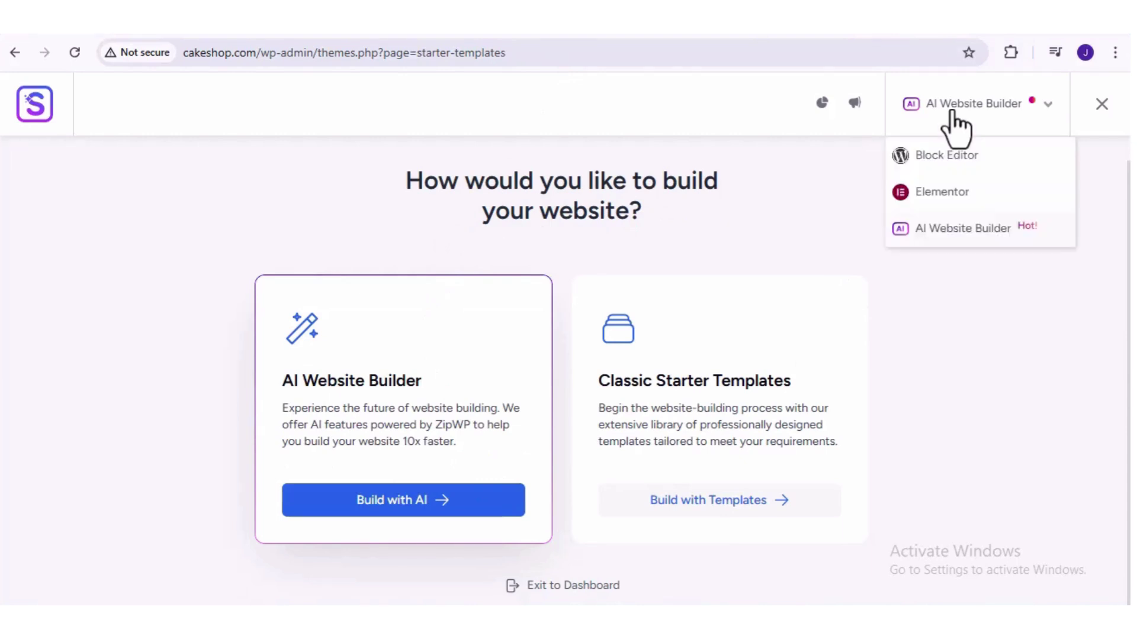
left_click(939, 195)
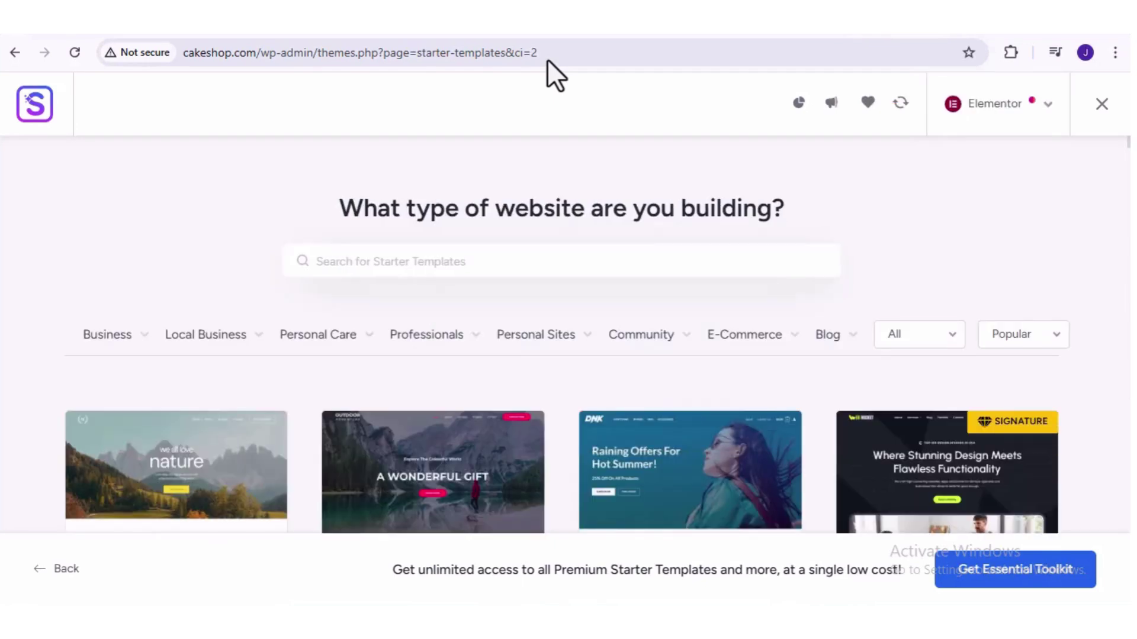
scroll(546, 300, "down", 10)
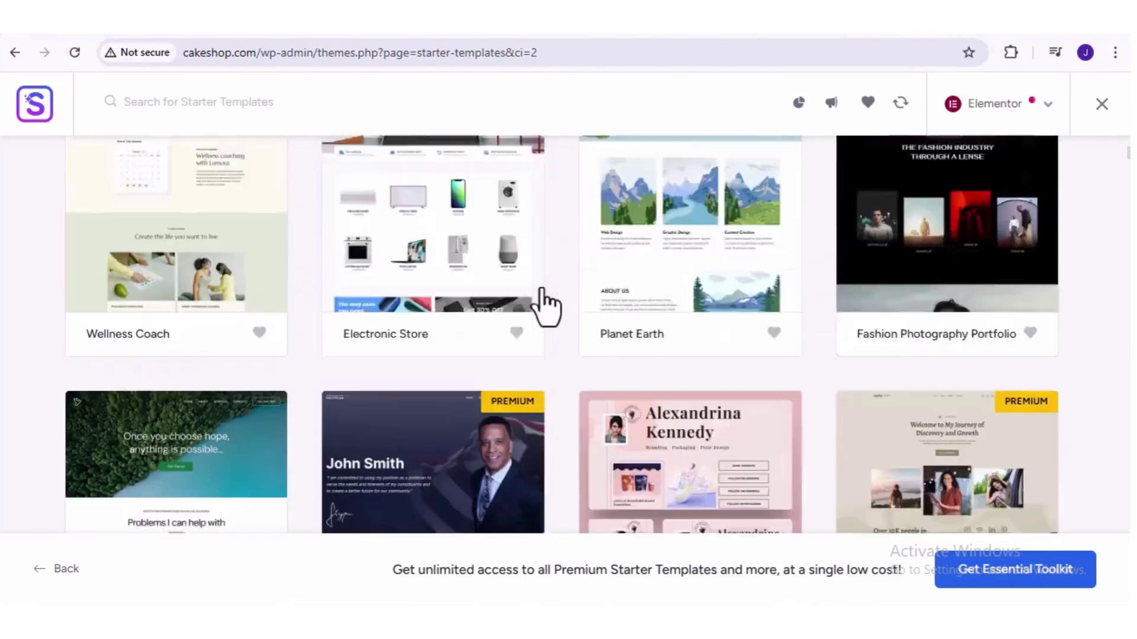
scroll(546, 299, "down", 5)
scroll(546, 301, "up", 20)
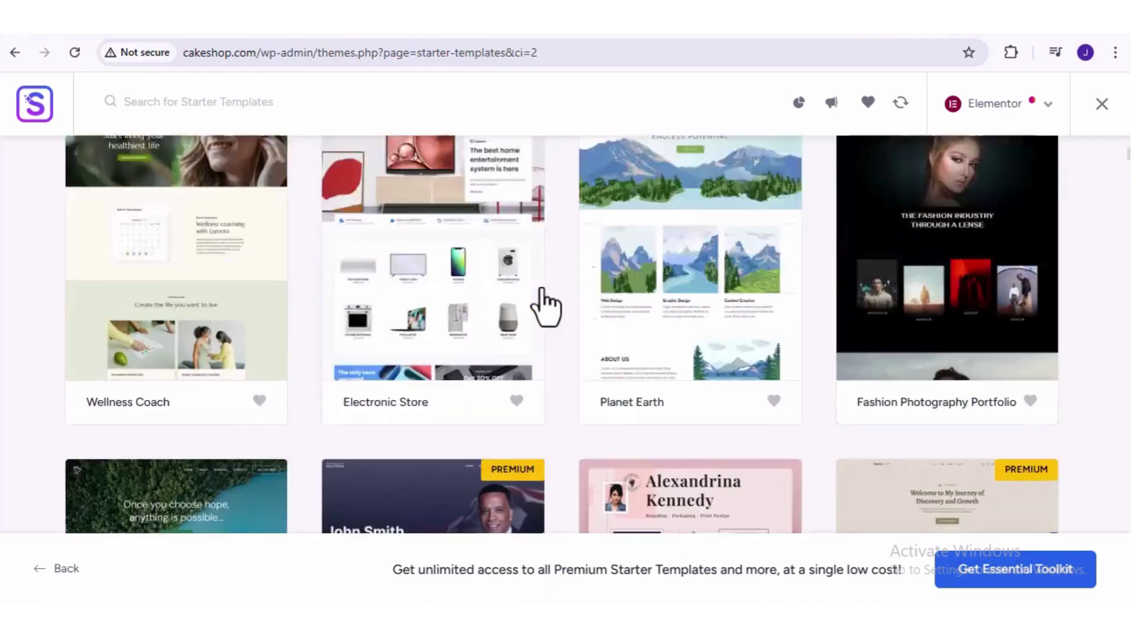
Examine the template categories, including Business, Local Business, Personal Care, Professionals, Personal Sites, Community and E-Commerce.
scroll(89, 330, "down", 2)
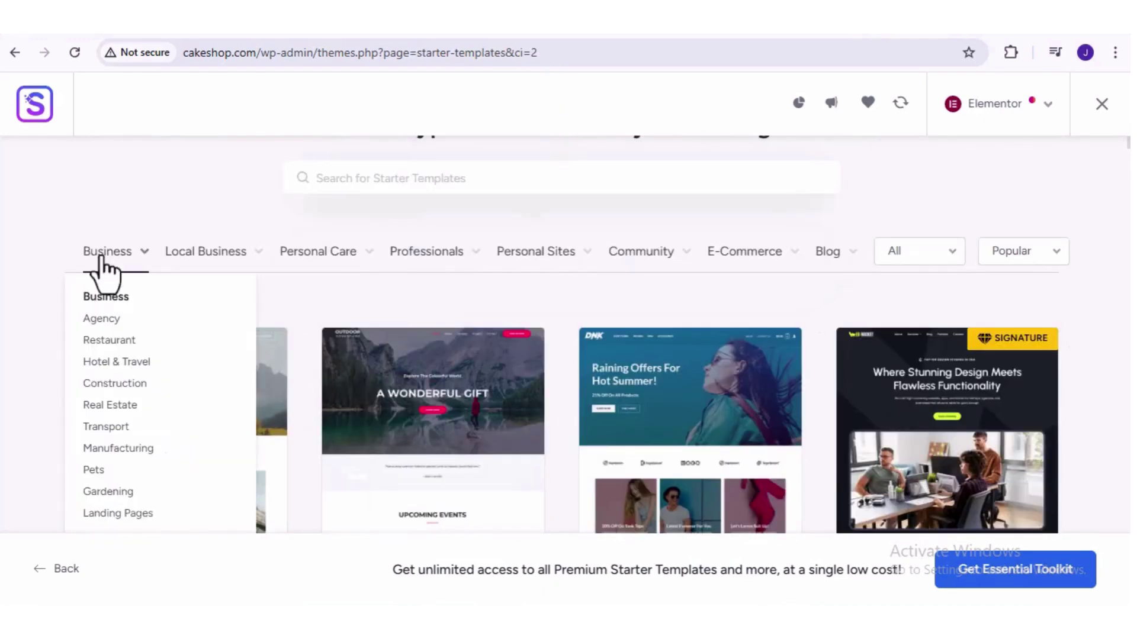
mouse_move(299, 261)
mouse_move(416, 258)
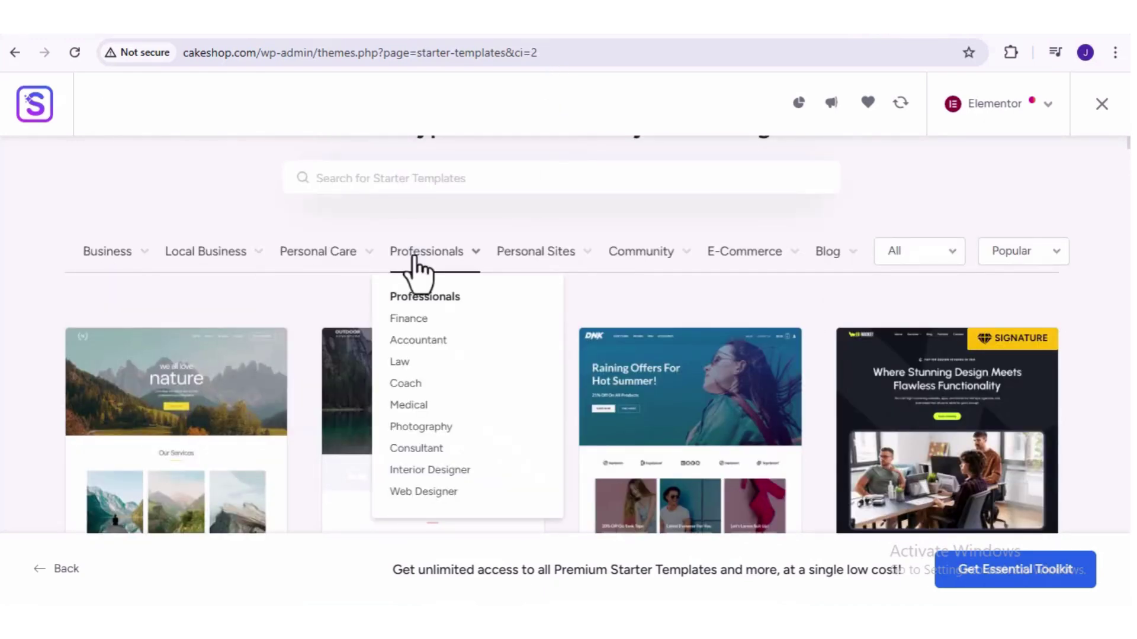
mouse_move(534, 272)
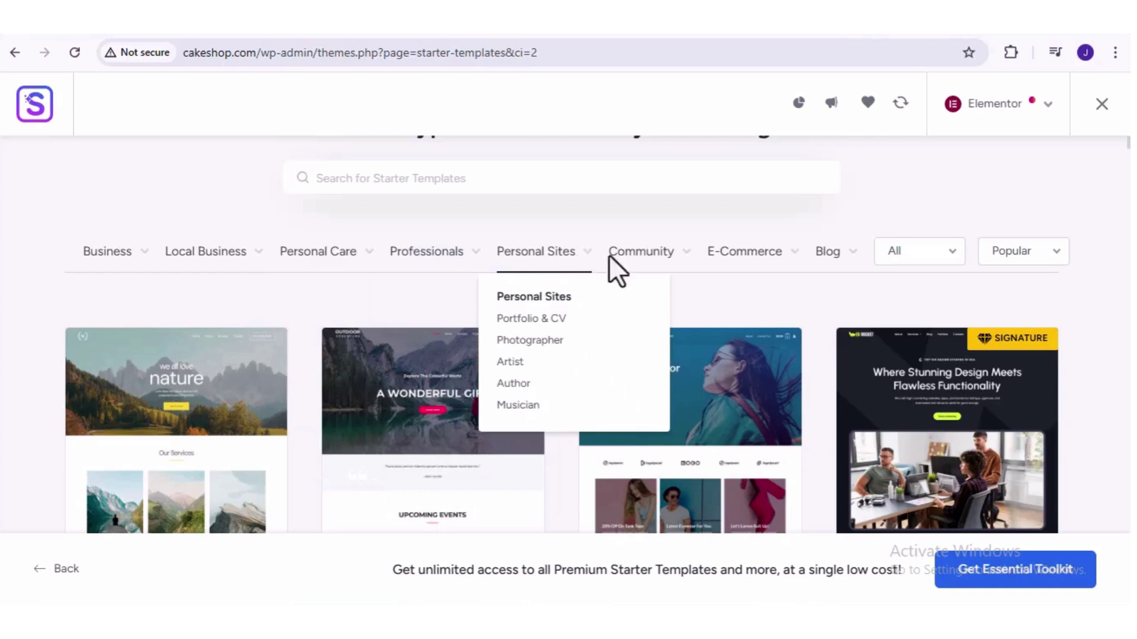
mouse_move(623, 258)
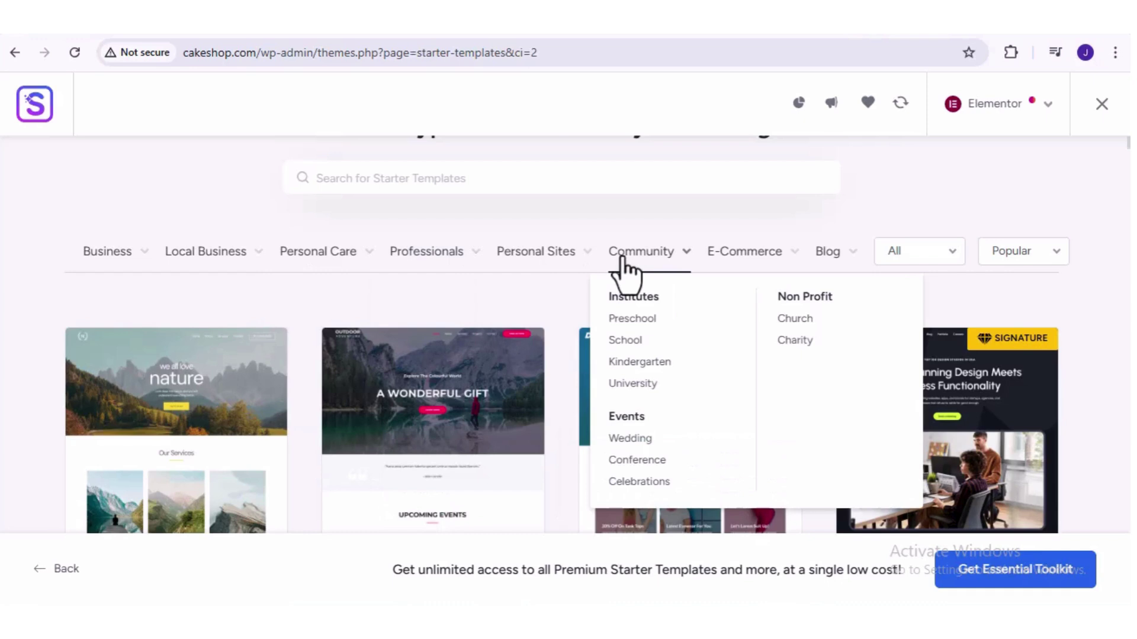
mouse_move(725, 269)
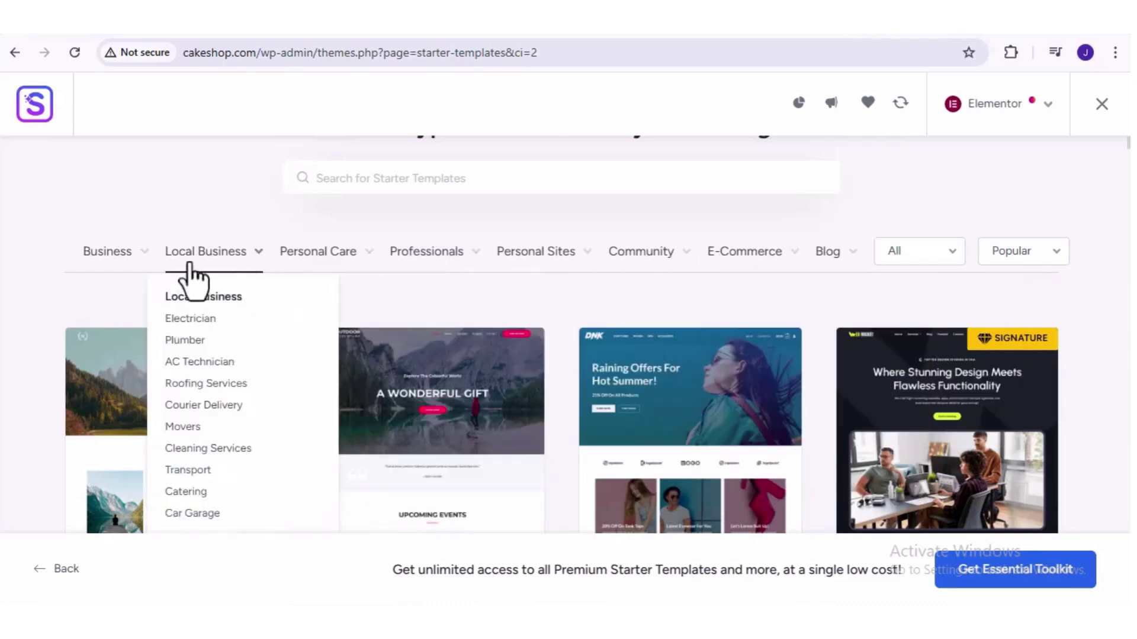
mouse_move(95, 268)
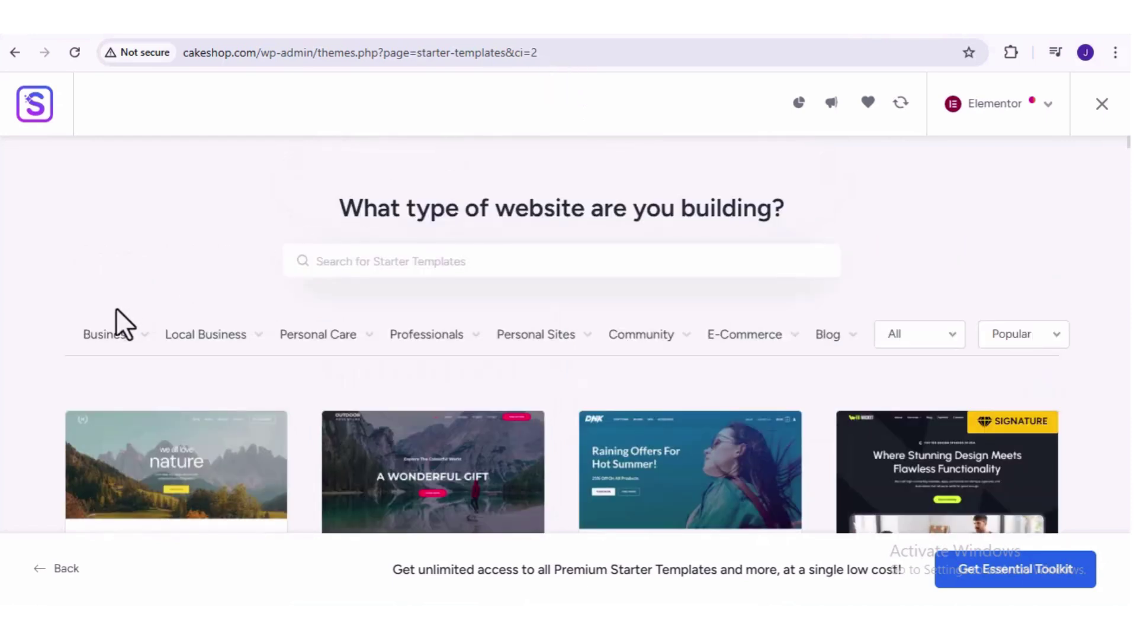
Filter the starter templates by the Restaurant type in the Business category and browse the restaurant designs.
mouse_move(112, 347)
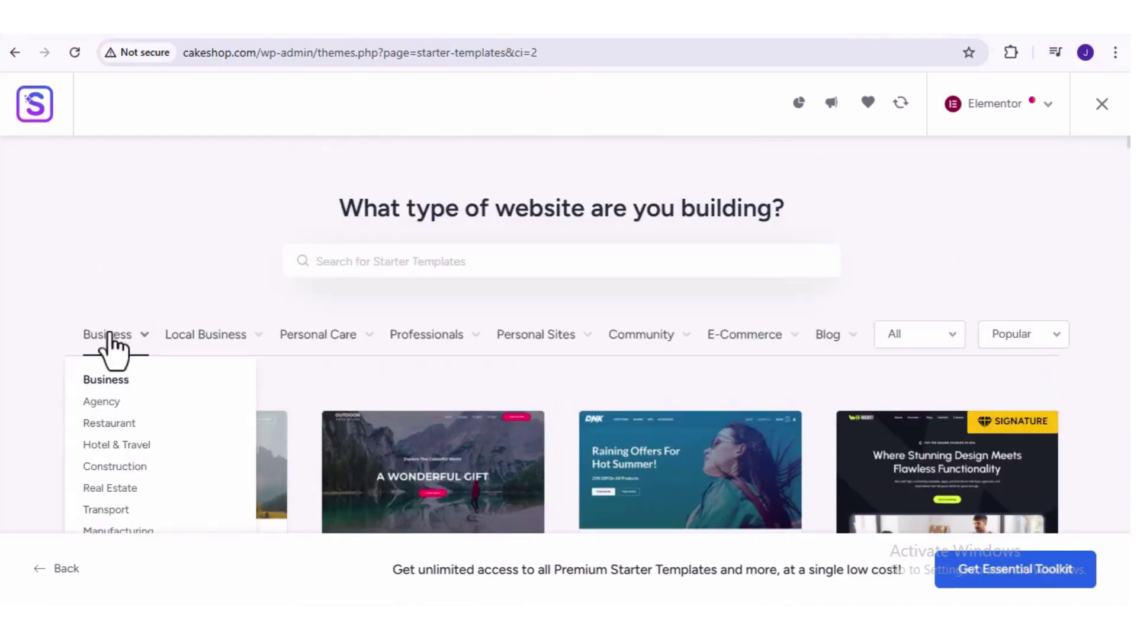
scroll(149, 268, "down", 2)
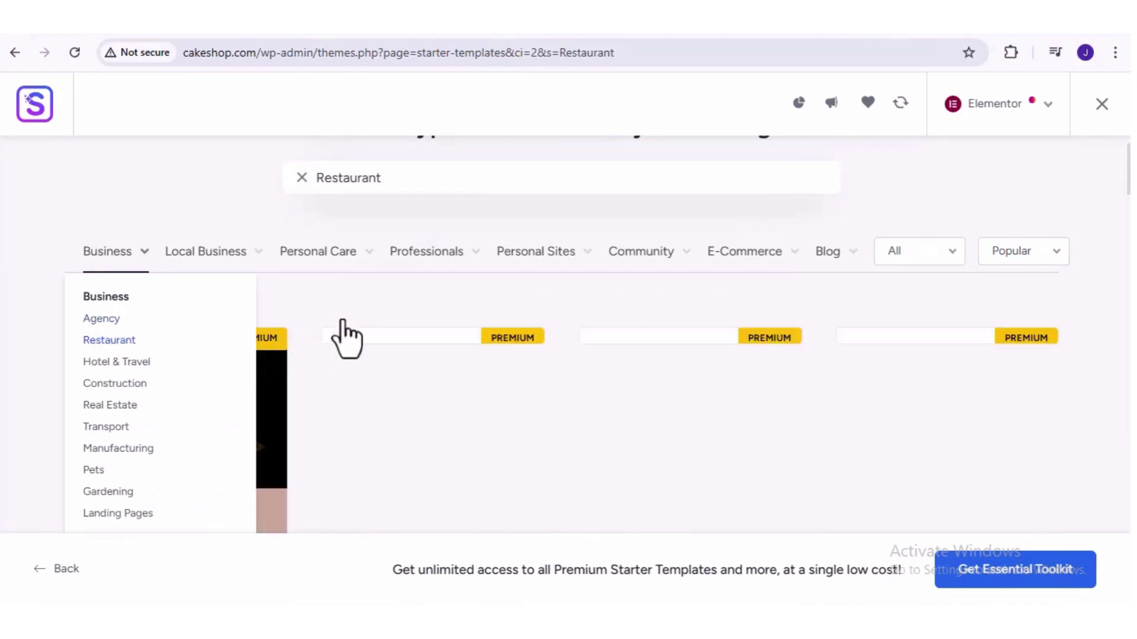
scroll(382, 277, "down", 2)
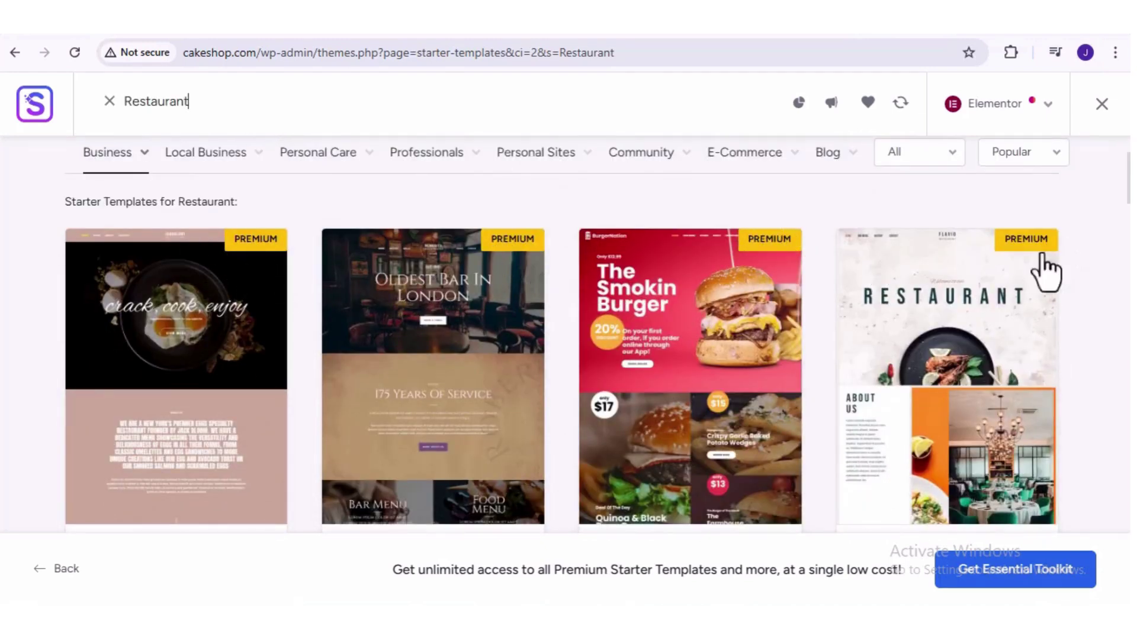
scroll(287, 320, "down", 7)
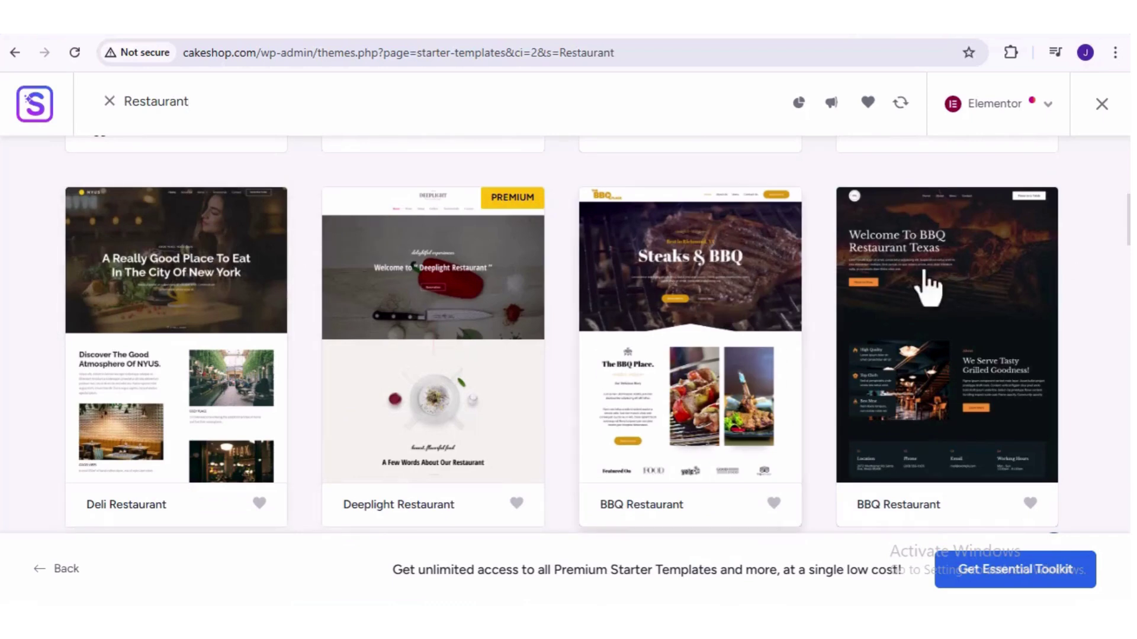
scroll(284, 376, "down", 6)
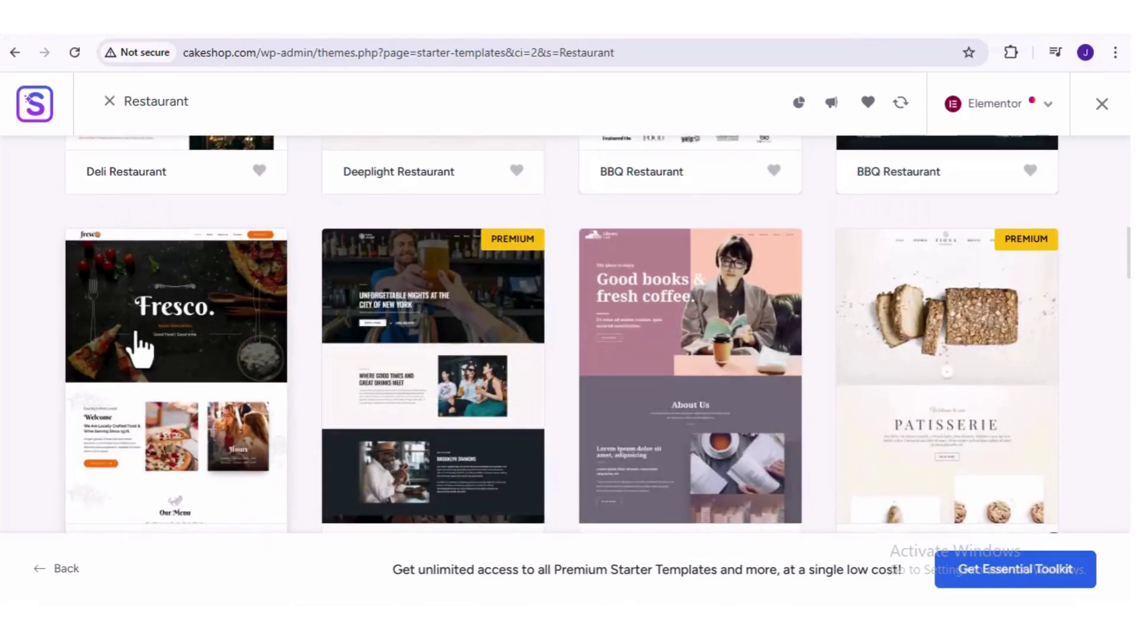
Browse further through the restaurant starter templates, including the bakery and coffee shop designs.
scroll(183, 325, "down", 2)
scroll(586, 353, "down", 5)
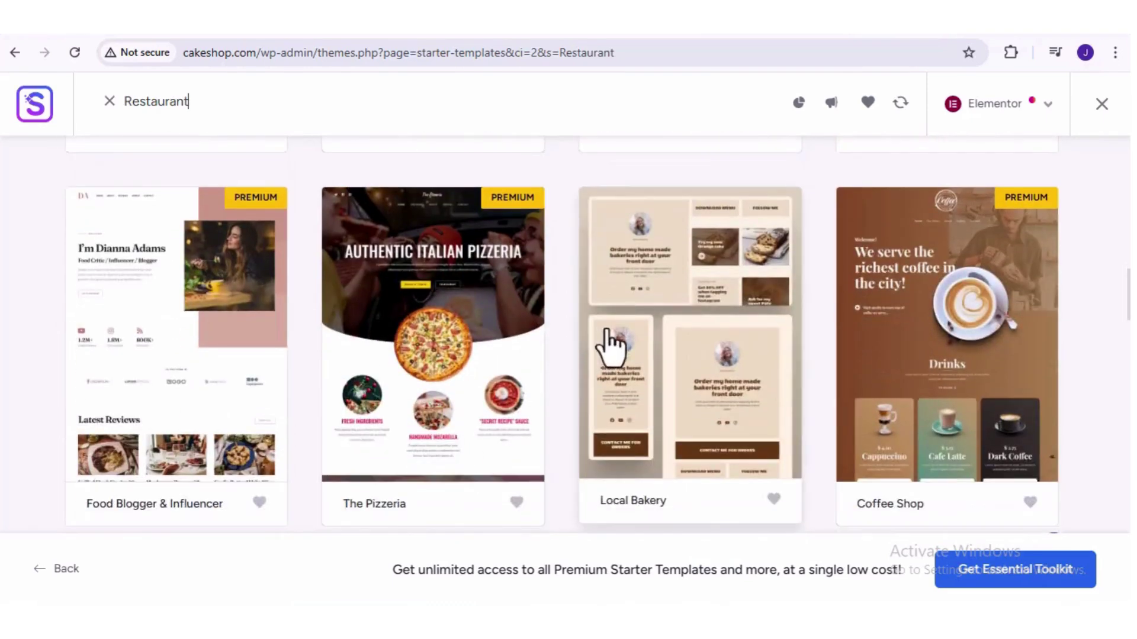
scroll(549, 327, "up", 15)
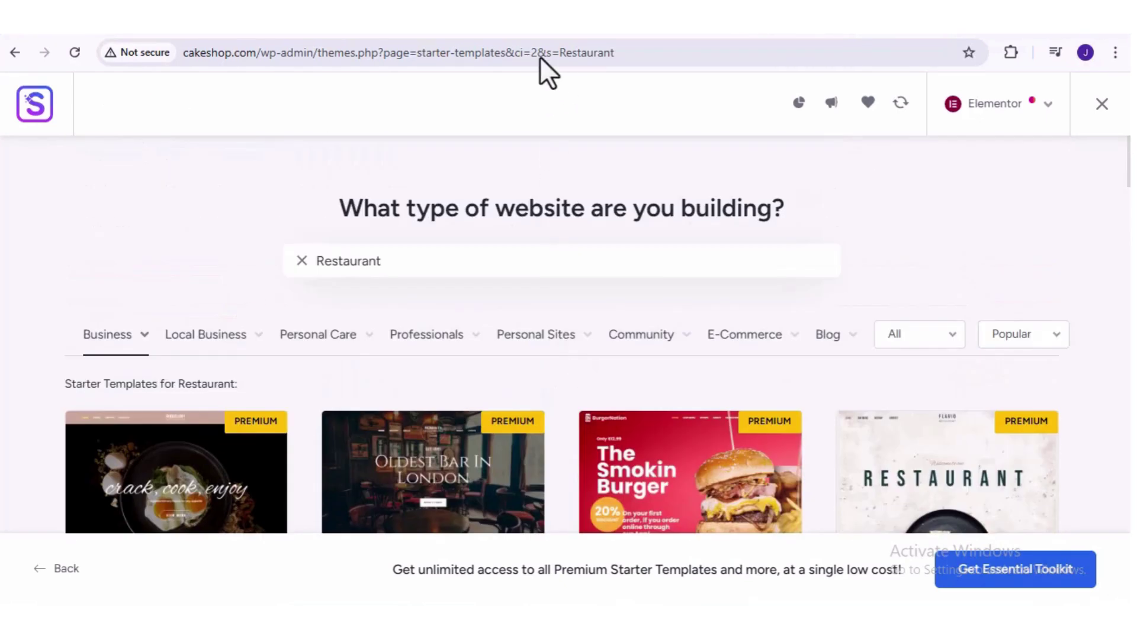
Search the starter templates for "portfolio" and browse the portfolio designs.
double_click(363, 261)
key("BackSpace")
type("p")
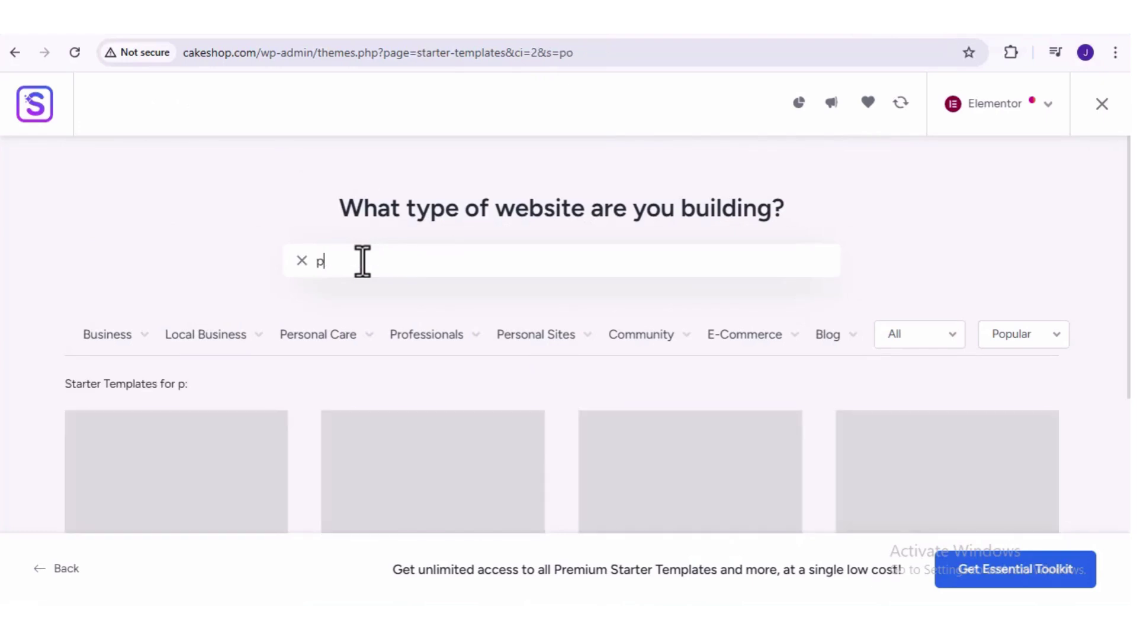
type("ortfolio")
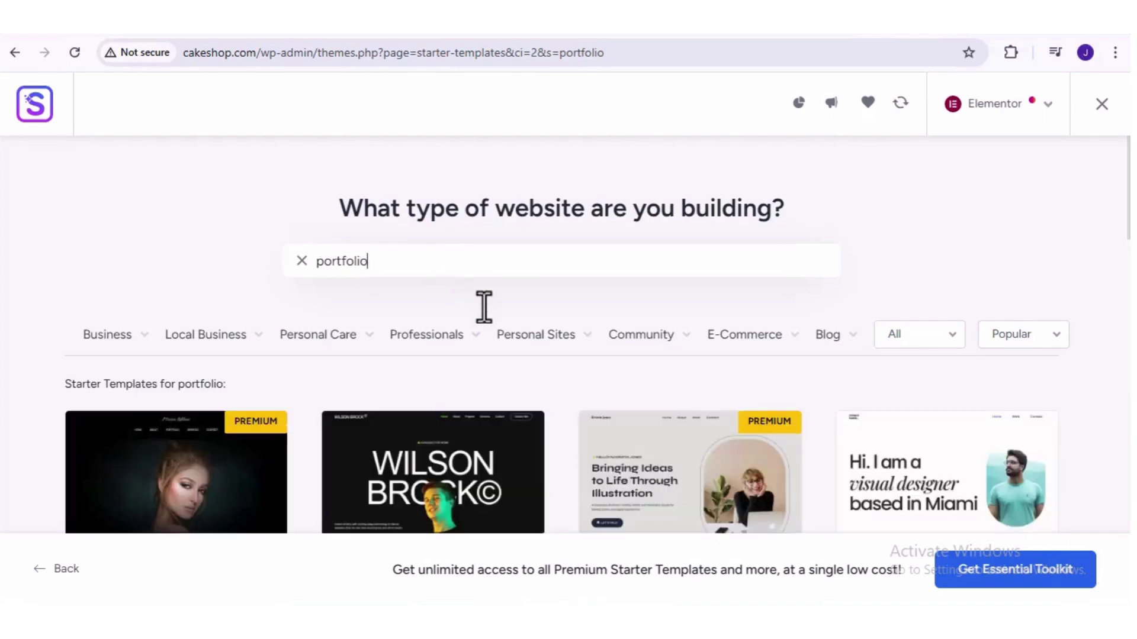
scroll(473, 267, "down", 5)
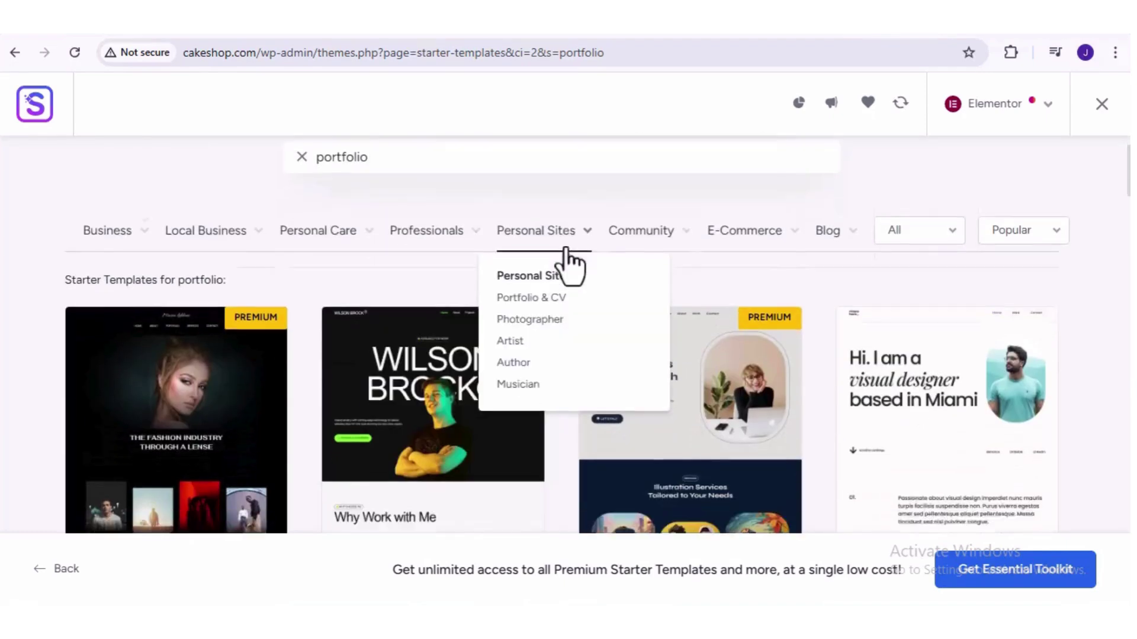
scroll(774, 338, "down", 10)
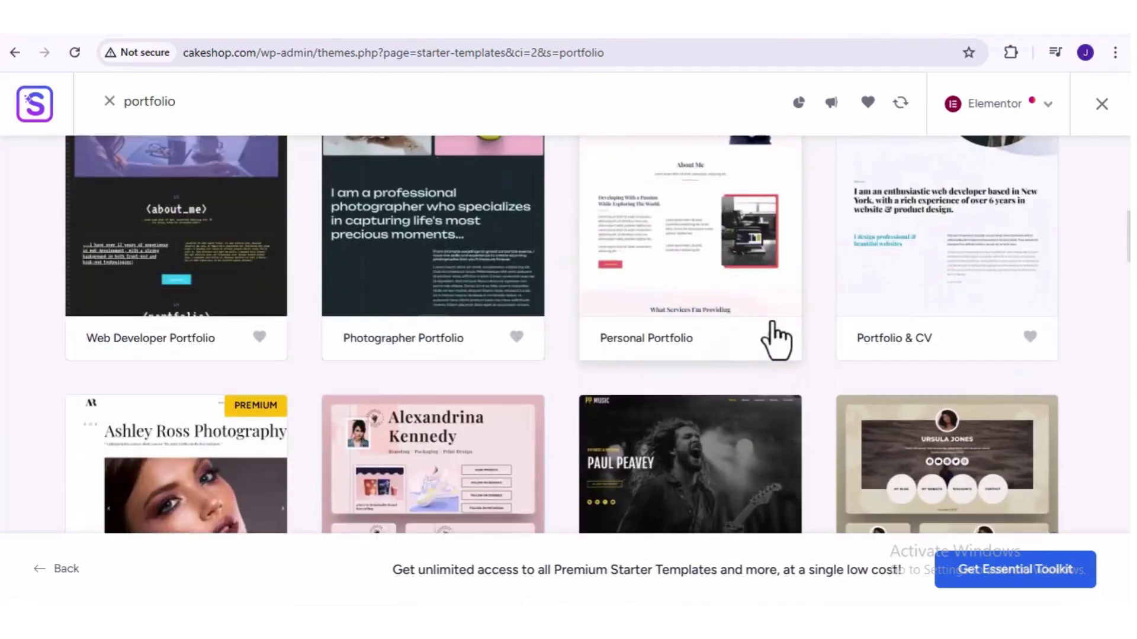
scroll(775, 340, "down", 20)
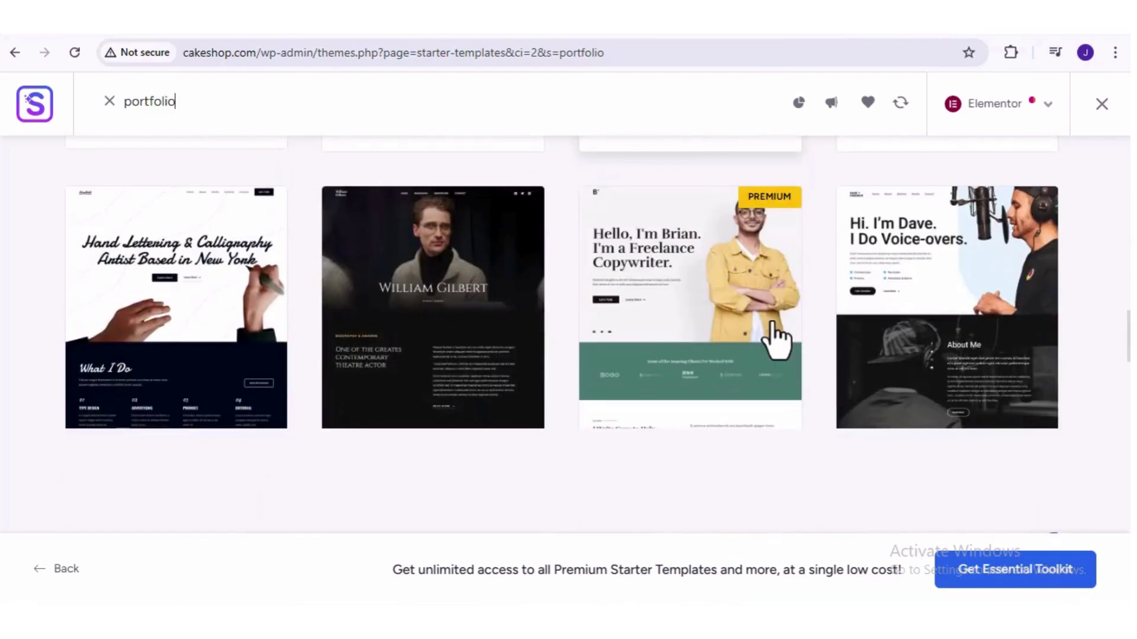
scroll(772, 339, "down", 3)
scroll(772, 338, "up", 15)
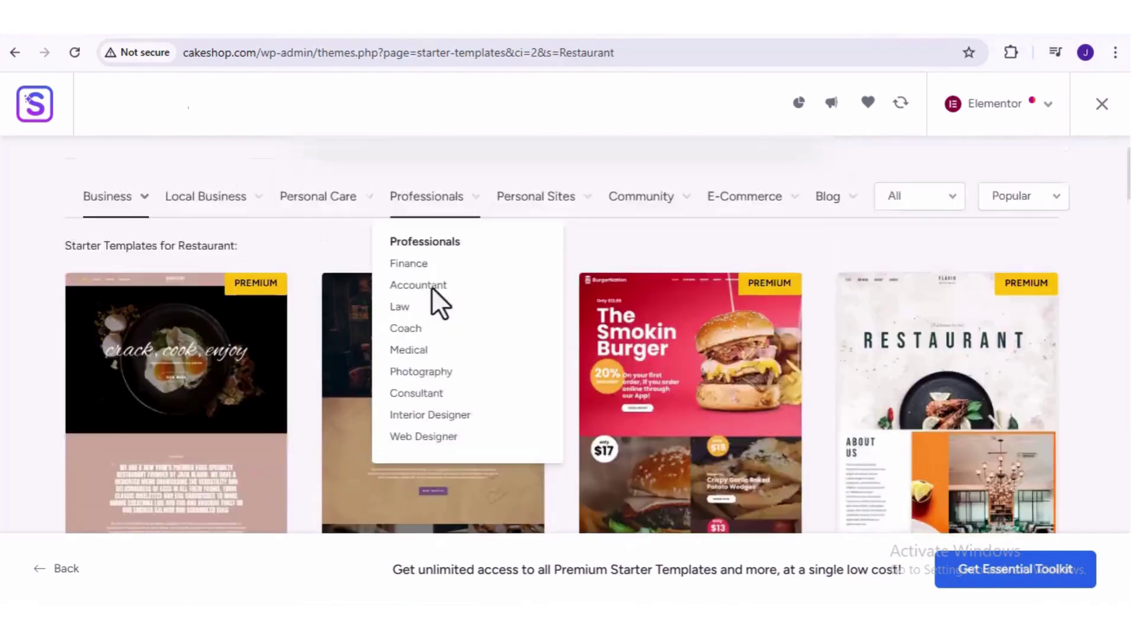
Select the Deli Restaurant template from the restaurant designs and set its font pair to EB Garamond & IBM Plex Sans.
scroll(431, 287, "down", 5)
left_click(151, 204)
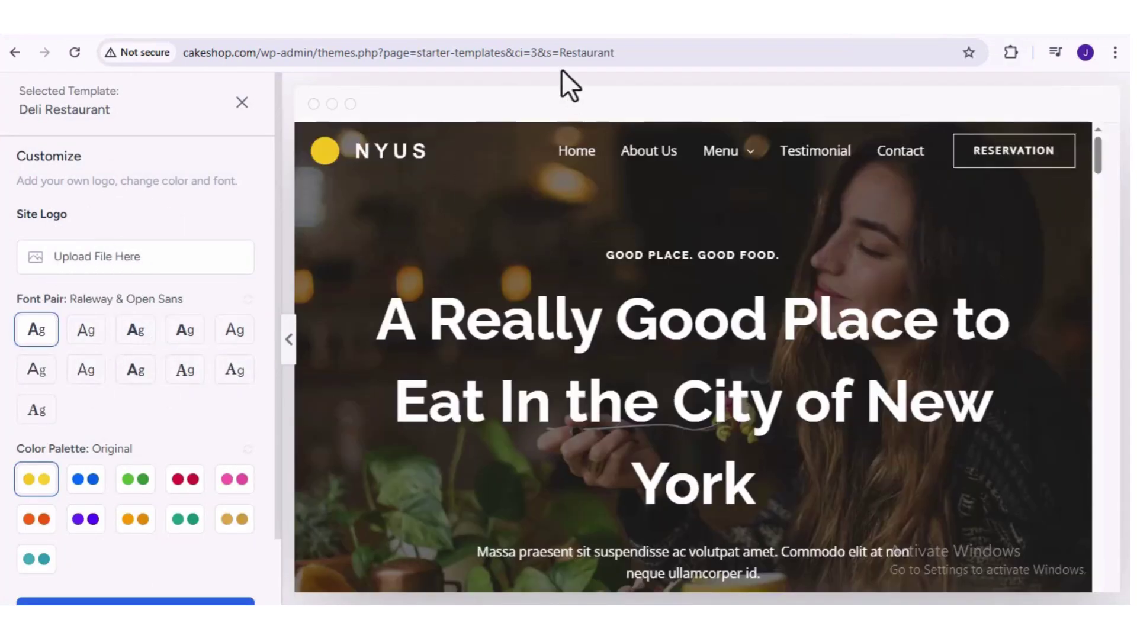
left_click(87, 335)
left_click(136, 334)
left_click(184, 330)
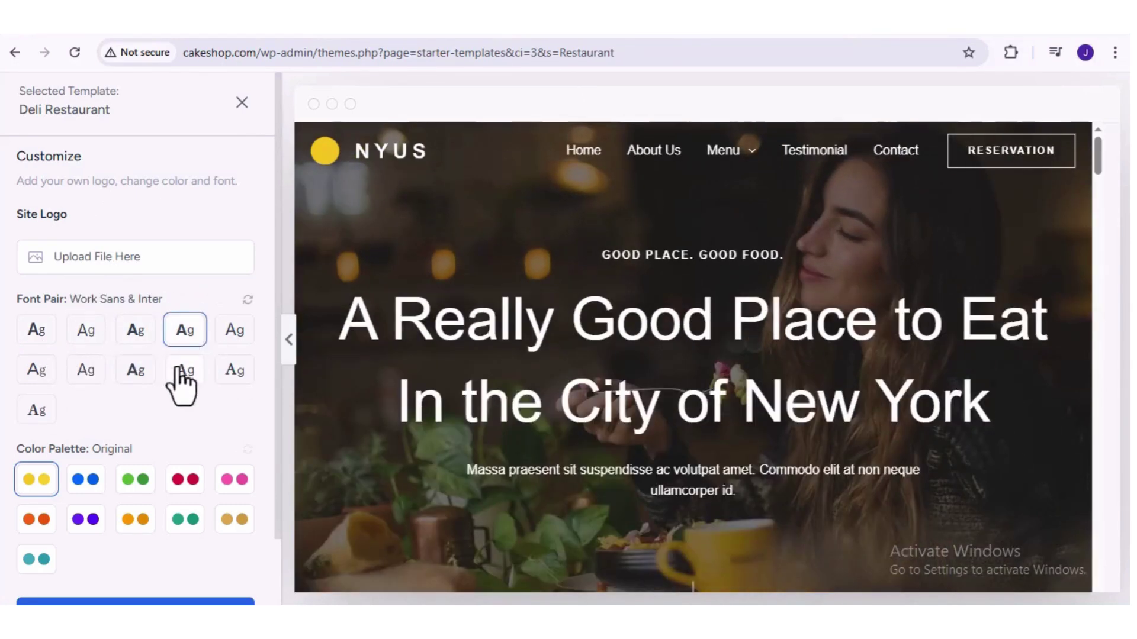
left_click(185, 370)
left_click(37, 410)
Set the template's color palette to the pink Style 4 and continue to the feature selection.
scroll(65, 403, "down", 1)
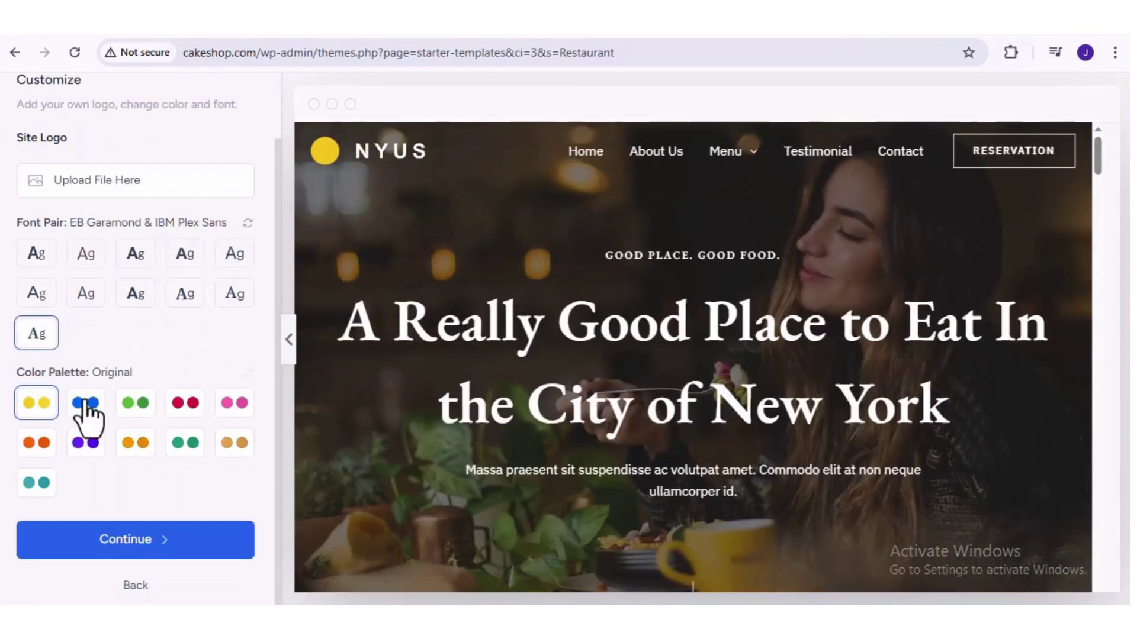
left_click(86, 406)
left_click(145, 408)
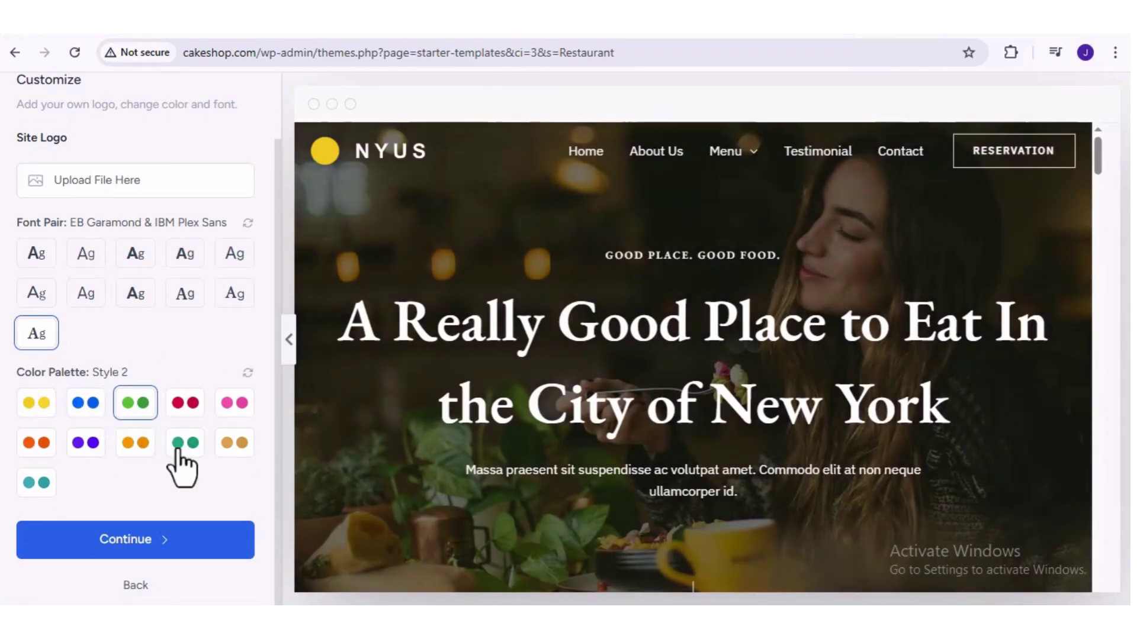
left_click(181, 445)
left_click(142, 445)
left_click(232, 408)
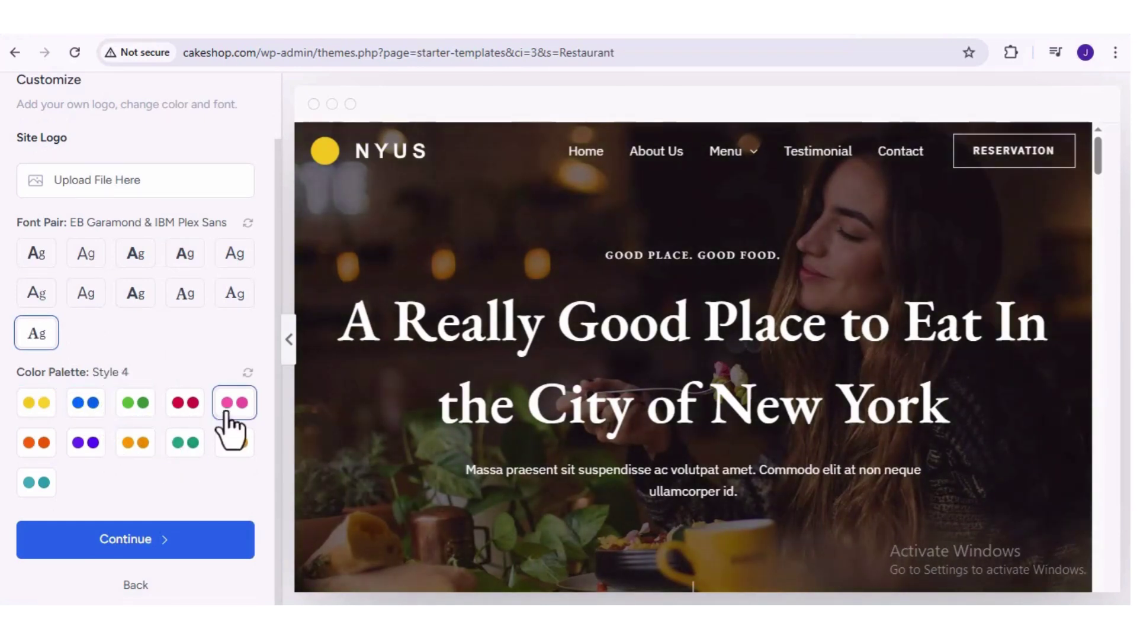
left_click(129, 563)
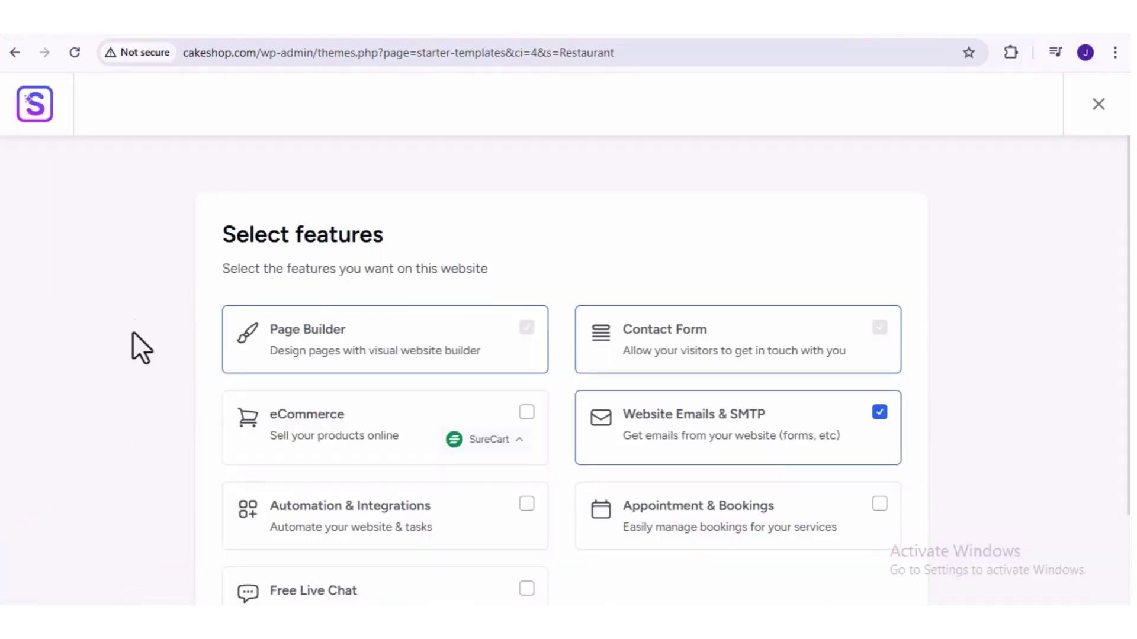
Review the optional website features and skip the feature selection.
scroll(551, 60, "down", 1)
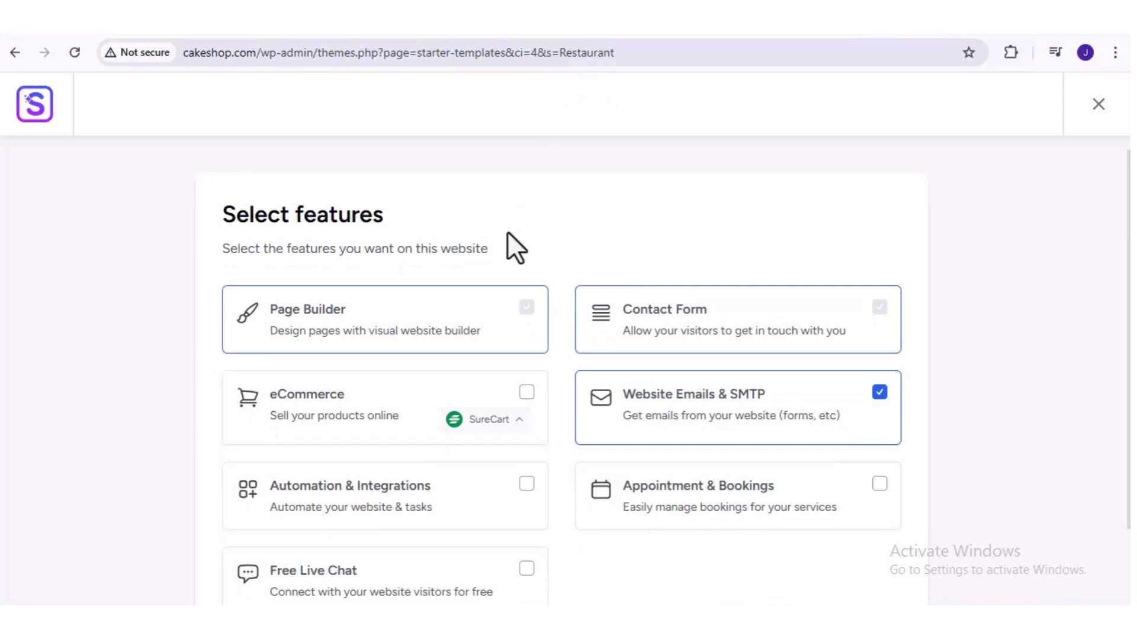
scroll(513, 237, "down", 3)
scroll(513, 237, "up", 3)
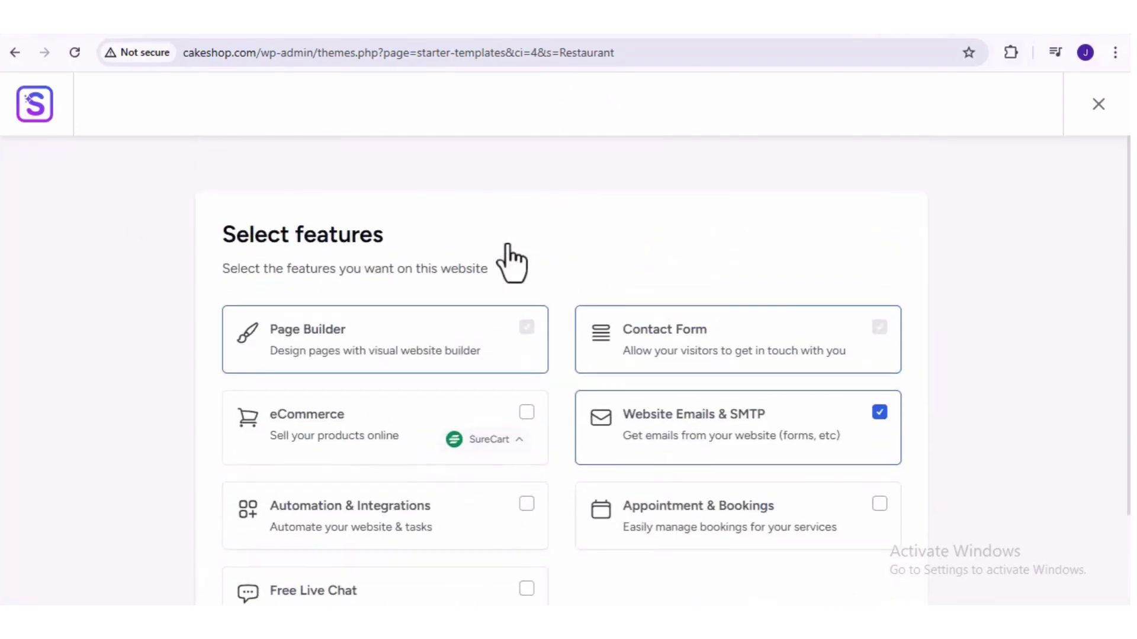
scroll(355, 320, "down", 2)
scroll(533, 473, "down", 2)
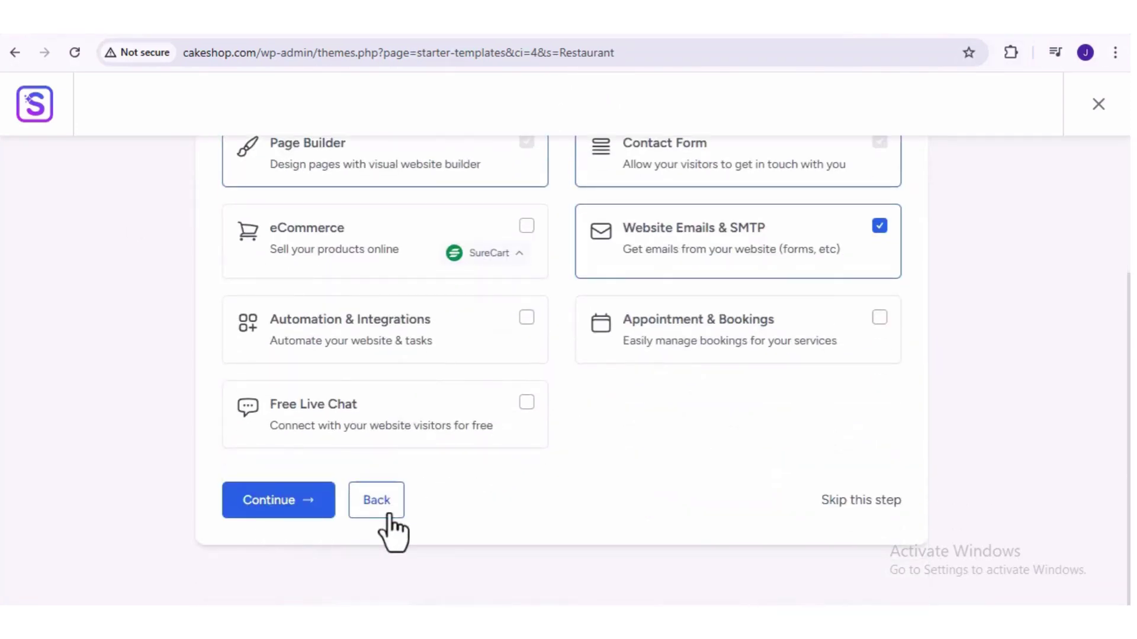
left_click(864, 502)
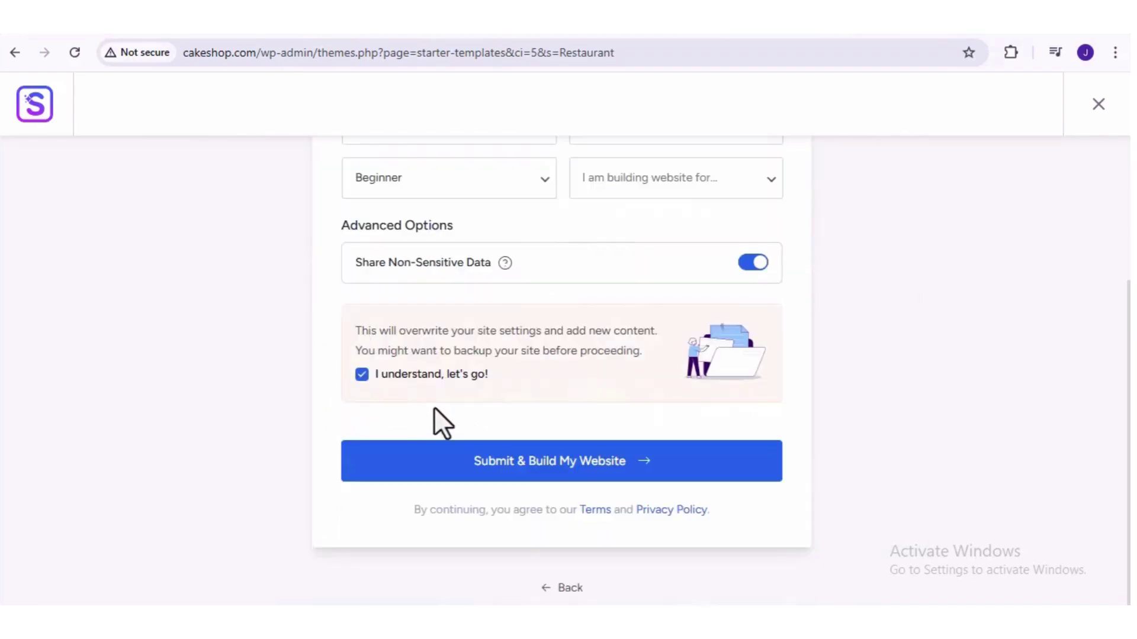
Check the site details form and submit it to build the website from the Deli Restaurant template.
scroll(436, 409, "up", 3)
scroll(436, 410, "down", 3)
left_click(501, 471)
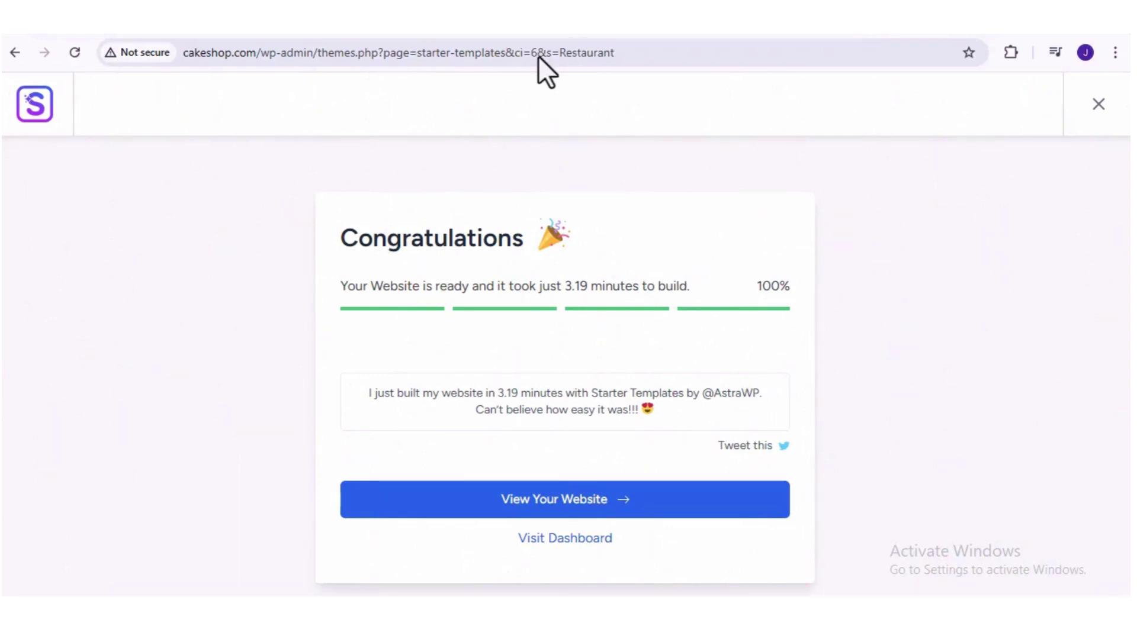
View the finished website and examine its home page, including the hero, atmosphere and menu sections.
left_click(549, 502)
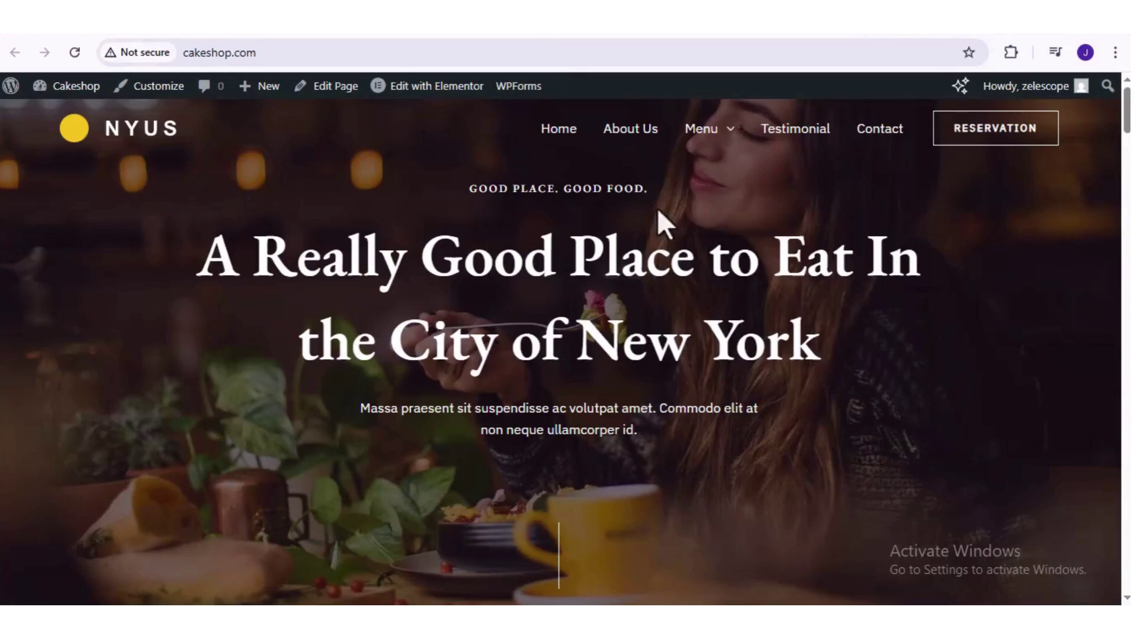
scroll(671, 331, "down", 15)
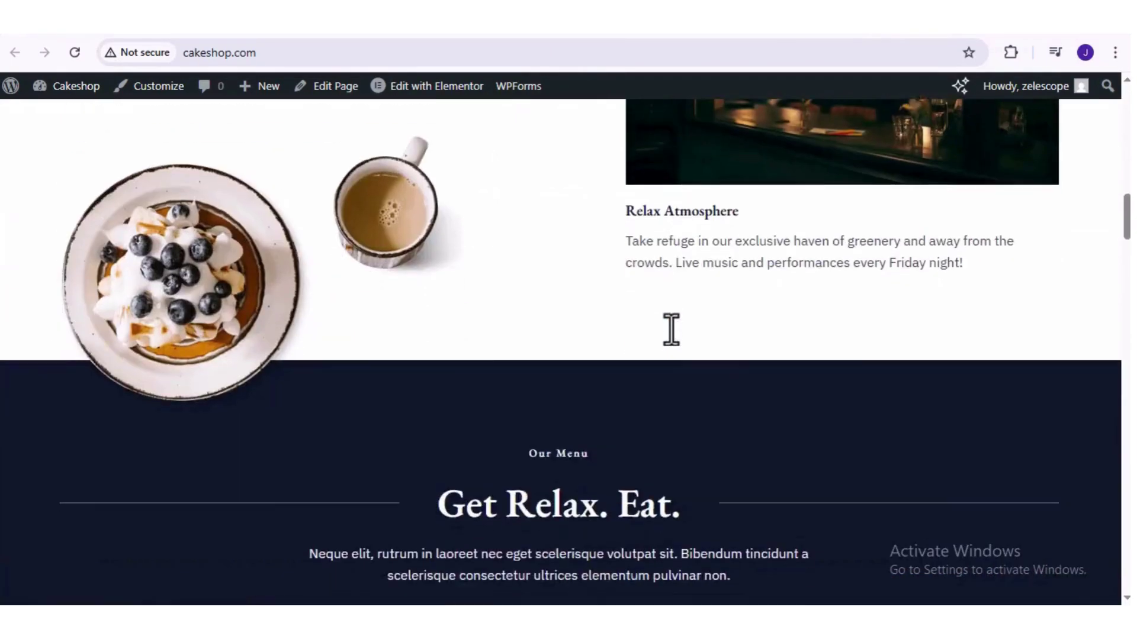
scroll(671, 331, "up", 15)
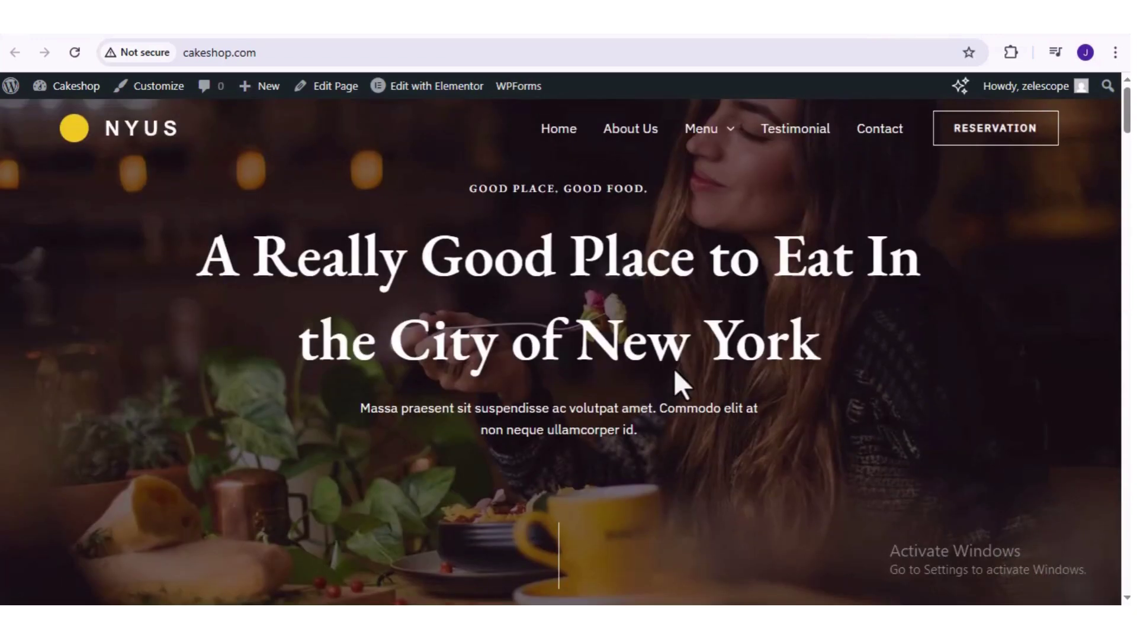
scroll(676, 372, "down", 20)
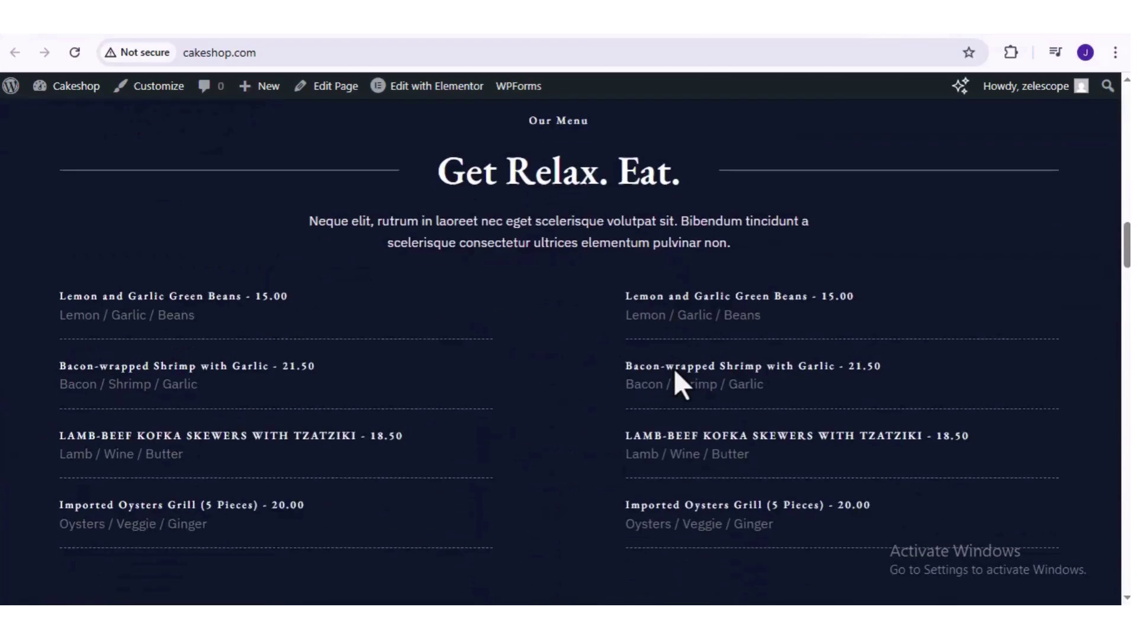
scroll(676, 373, "down", 4)
scroll(676, 373, "up", 20)
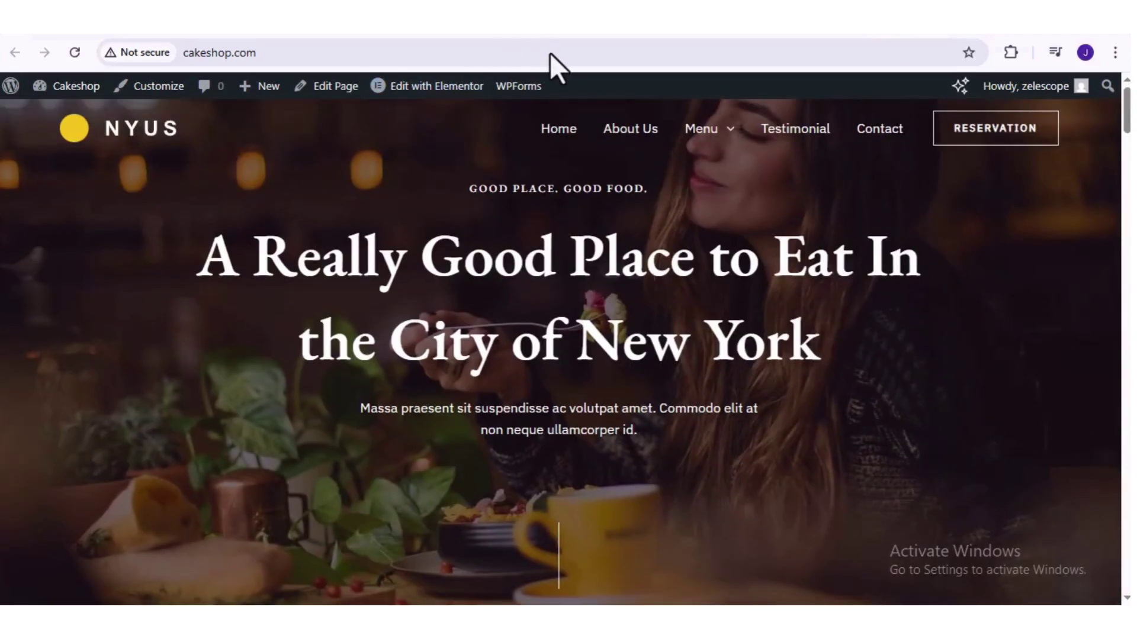
scroll(503, 286, "down", 5)
scroll(668, 284, "up", 5)
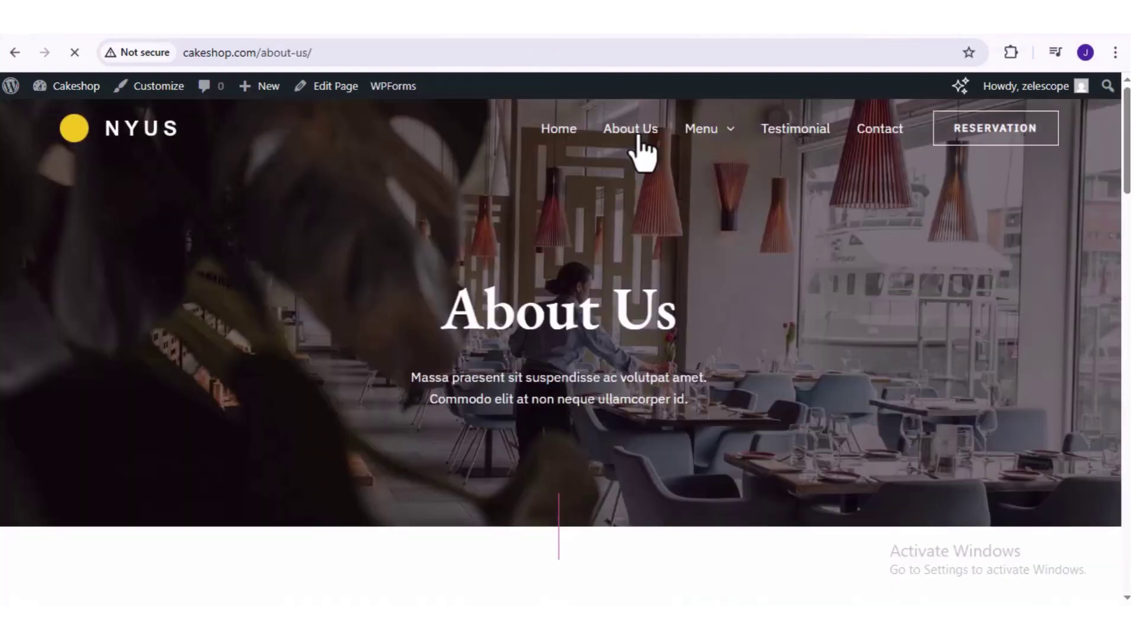
Examine the website's About Us and Contact pages, and return to the home page.
scroll(501, 255, "down", 15)
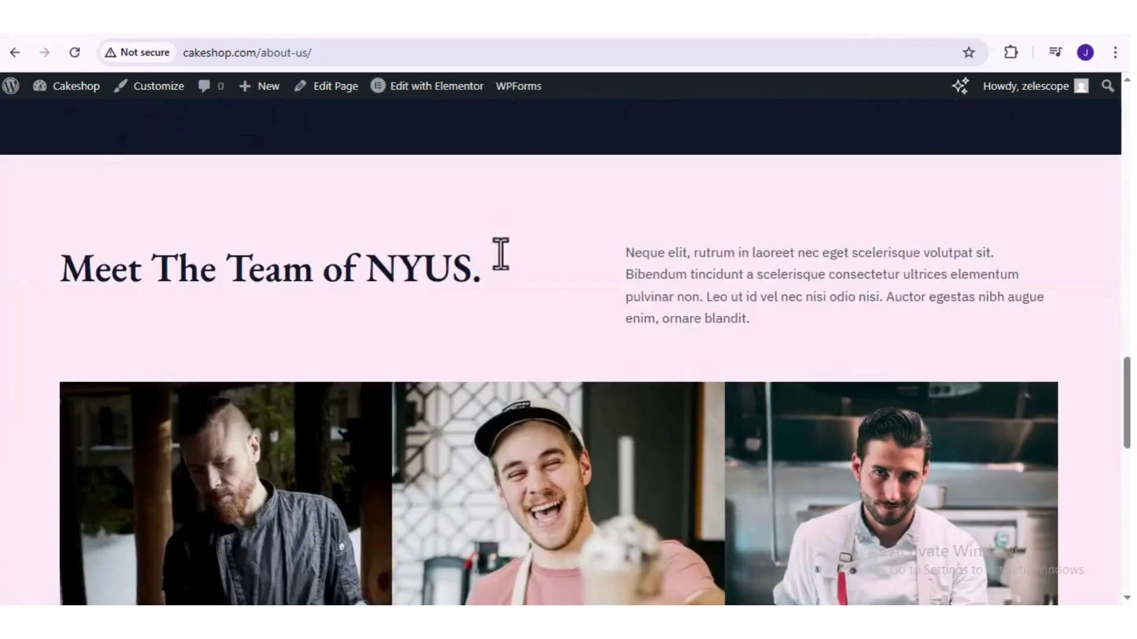
scroll(499, 253, "up", 15)
left_click(882, 135)
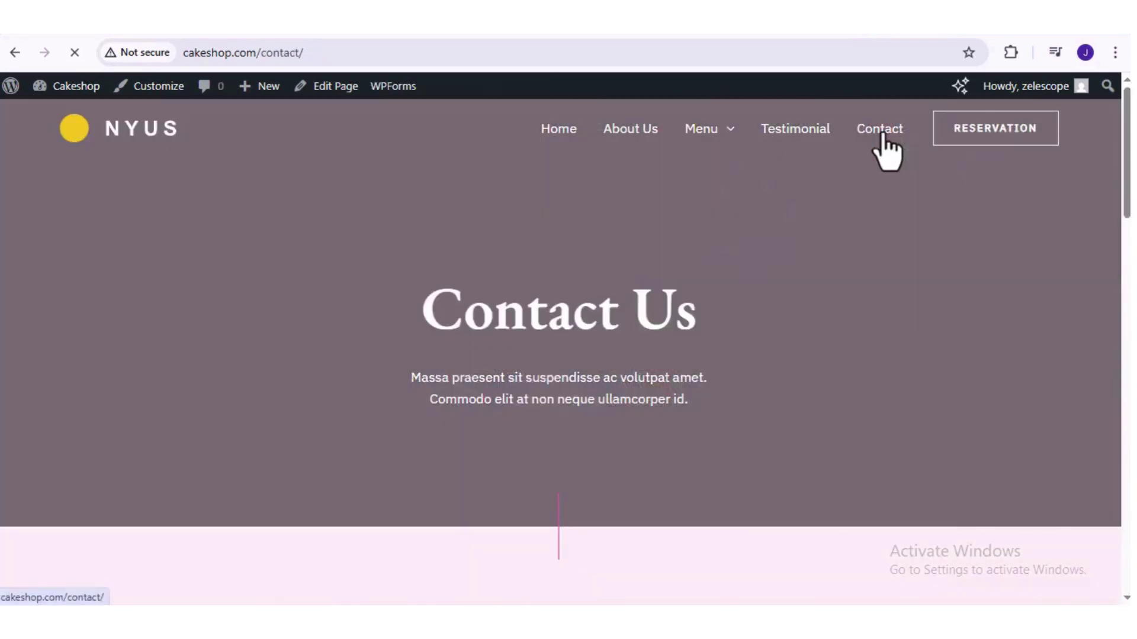
scroll(652, 319, "down", 10)
scroll(652, 312, "down", 12)
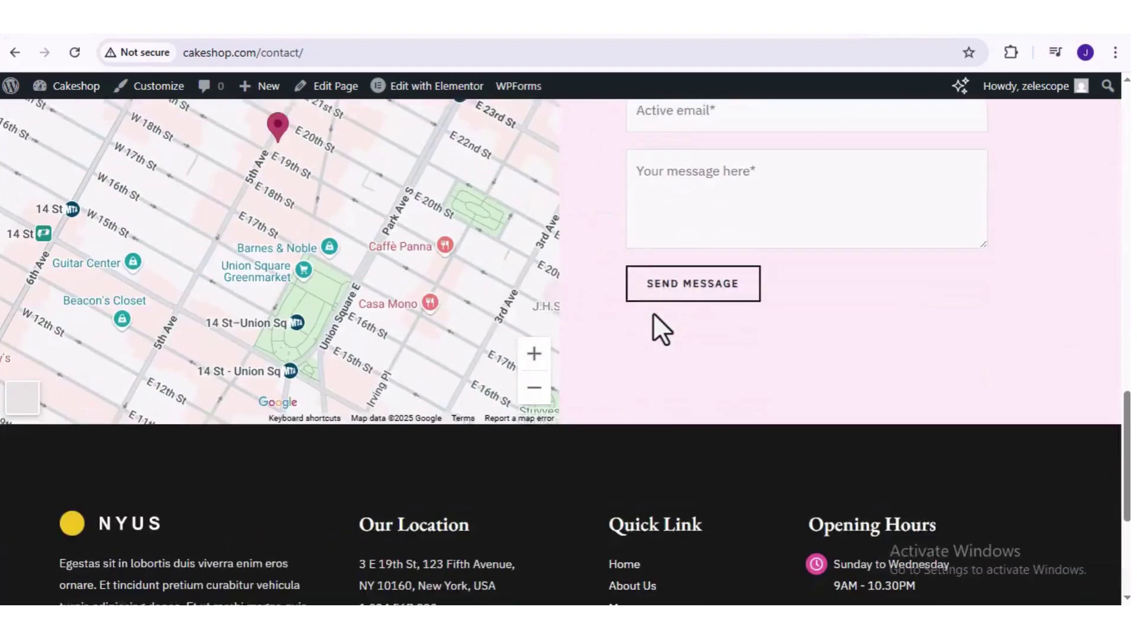
scroll(653, 314, "up", 8)
key("alt+Left")
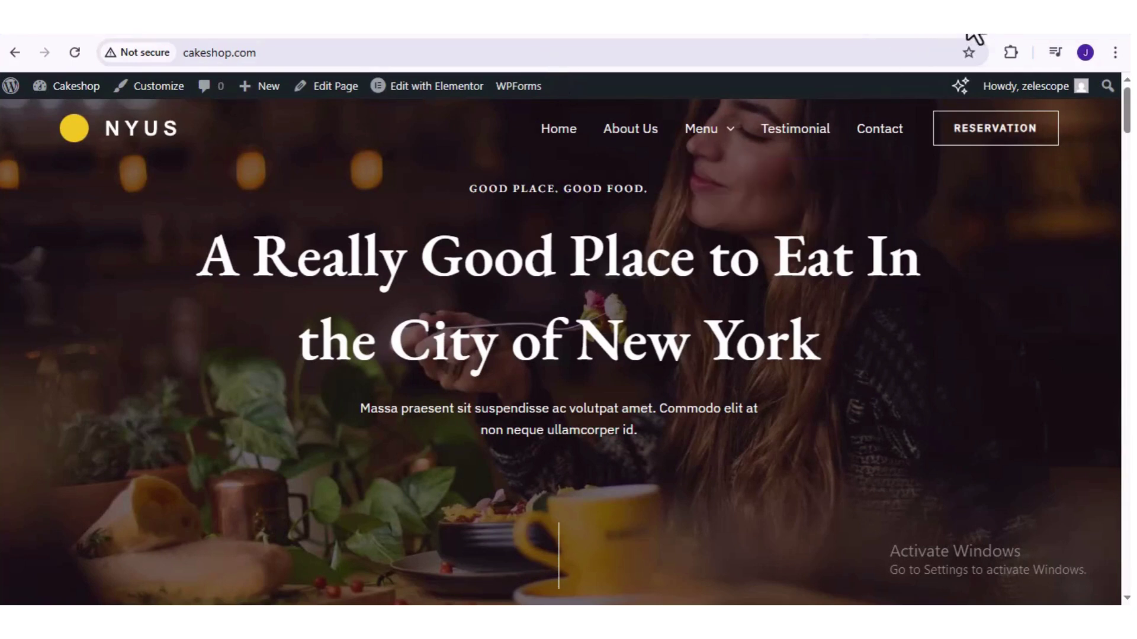
Load cakeshop.com in a new browser tab and examine the home page.
key("ctrl+t")
left_click(364, 342)
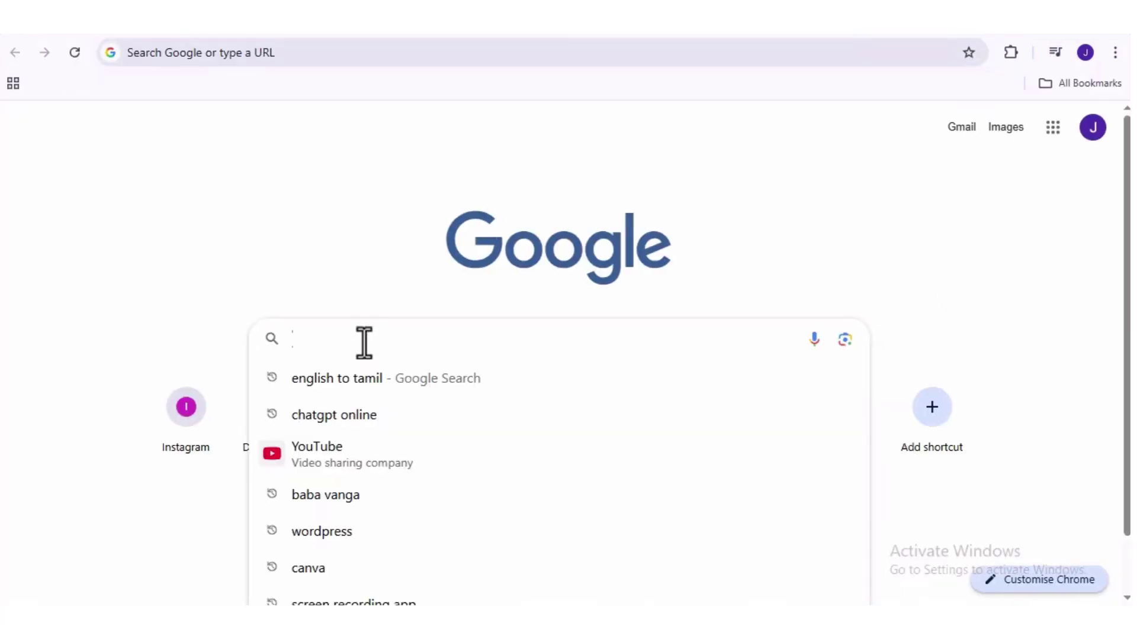
type("cakeshop.co")
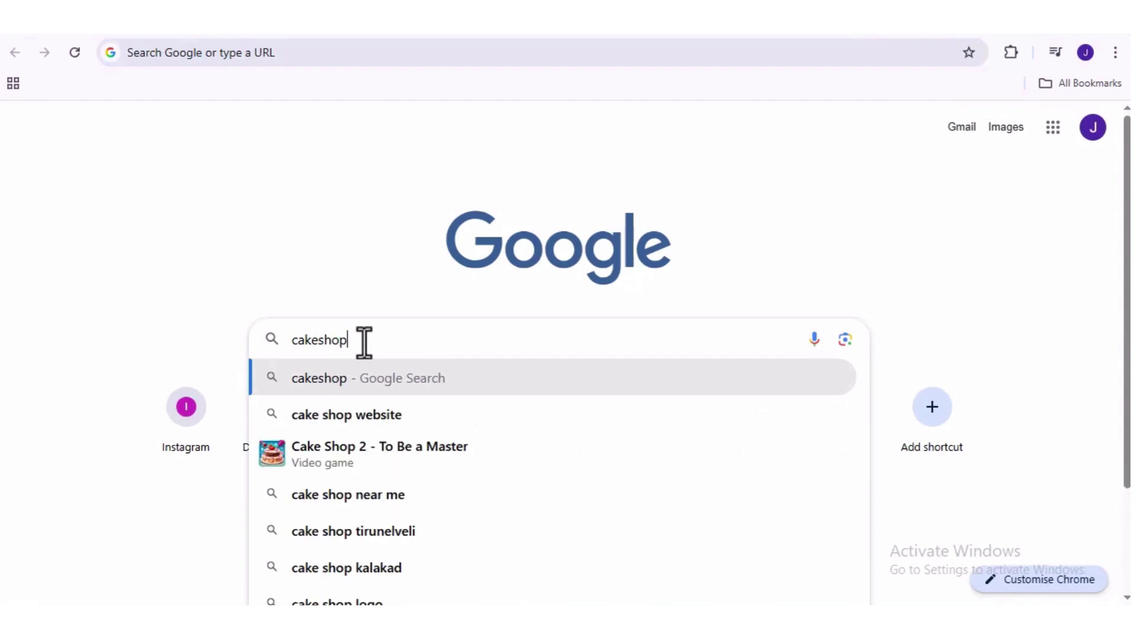
type("m")
key("Return")
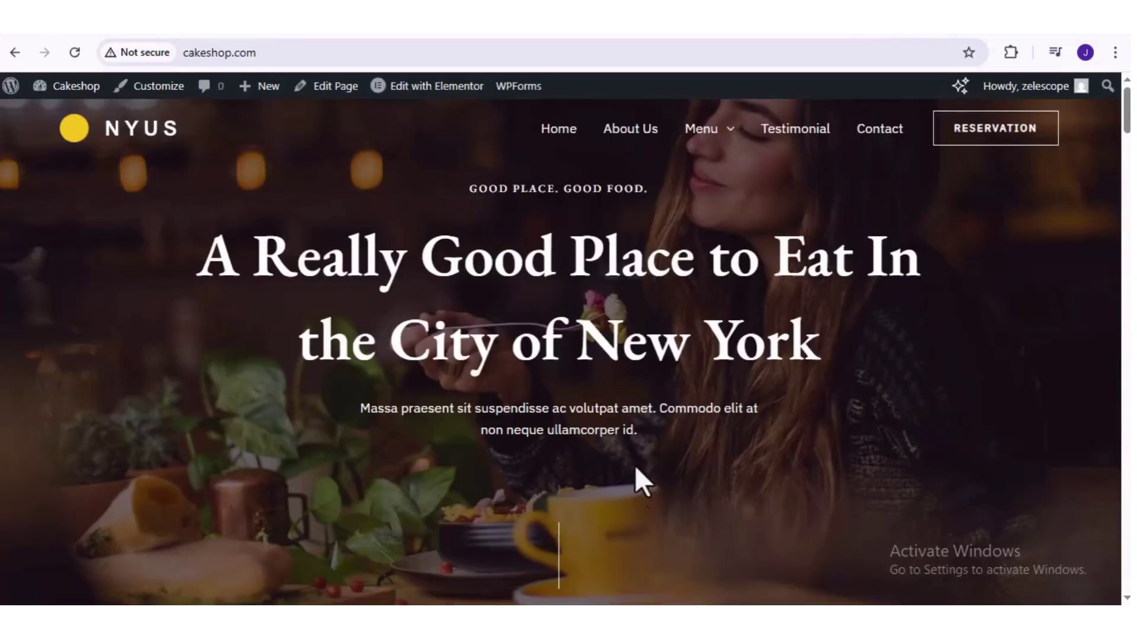
scroll(594, 424, "down", 20)
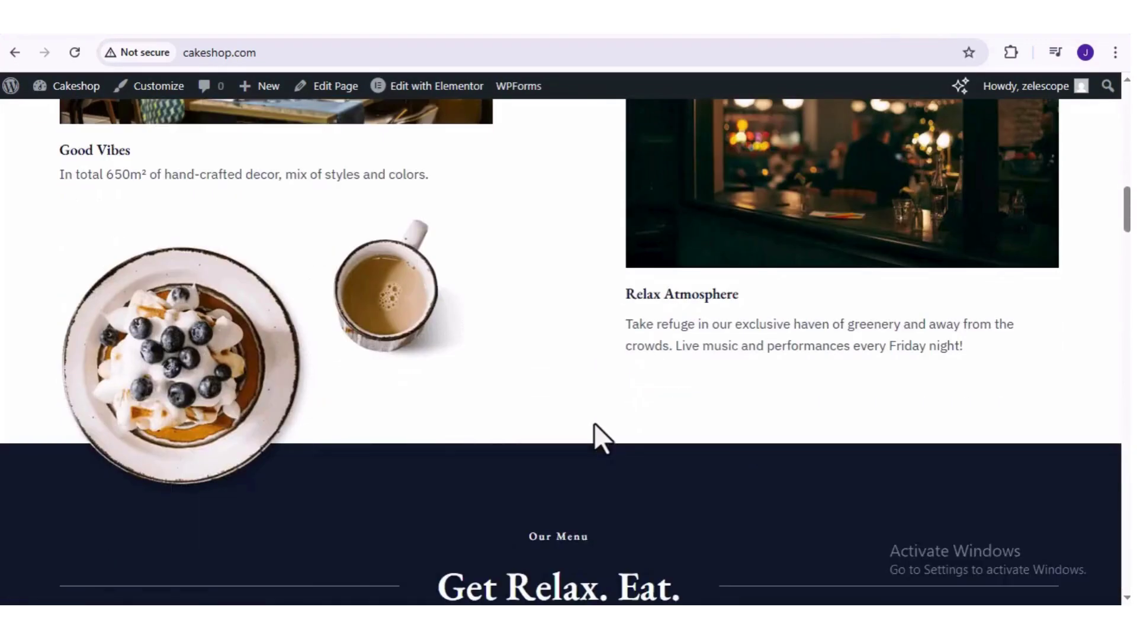
scroll(594, 424, "down", 15)
key("Home")
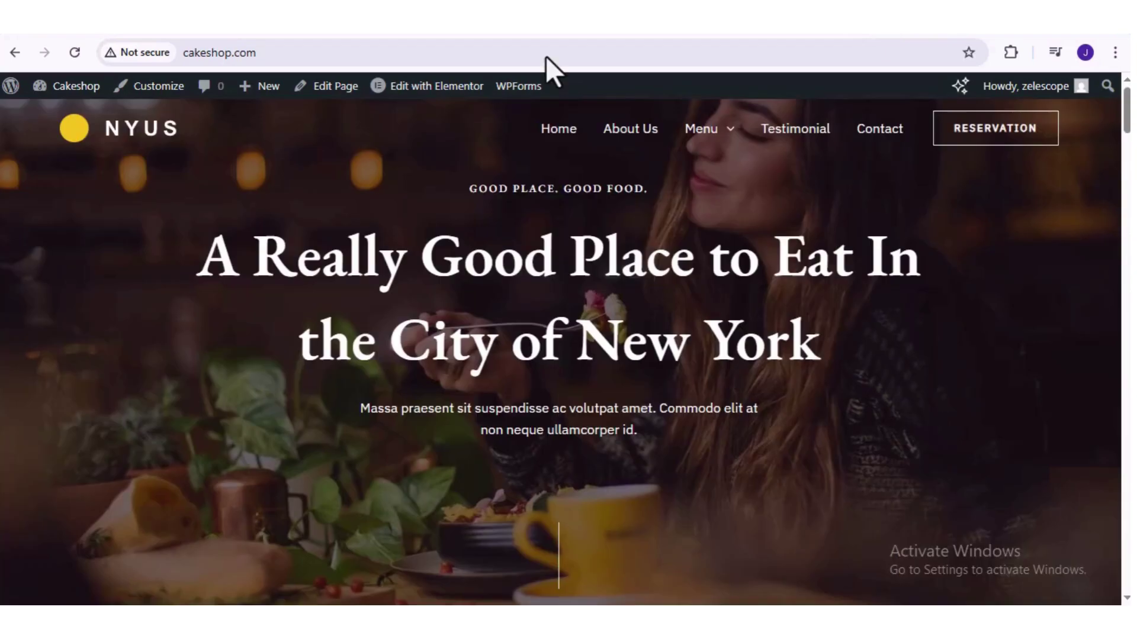
left_click(973, 37)
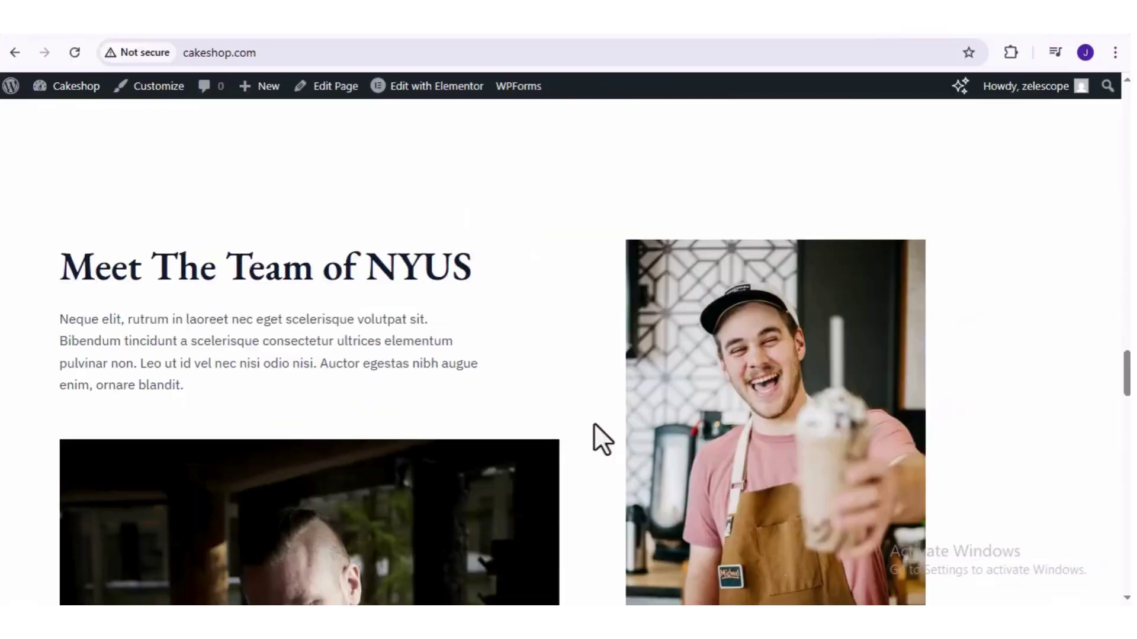
Open the website's home page for editing in Elementor and dismiss the AI notification.
scroll(594, 421, "up", 5)
scroll(594, 420, "up", 15)
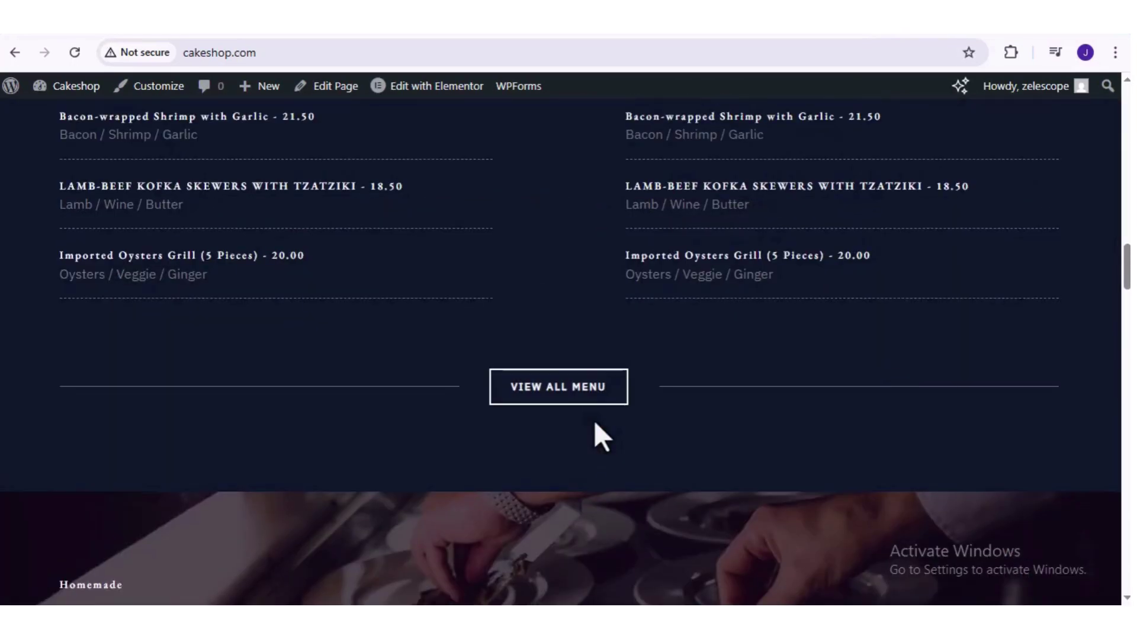
scroll(594, 420, "up", 6)
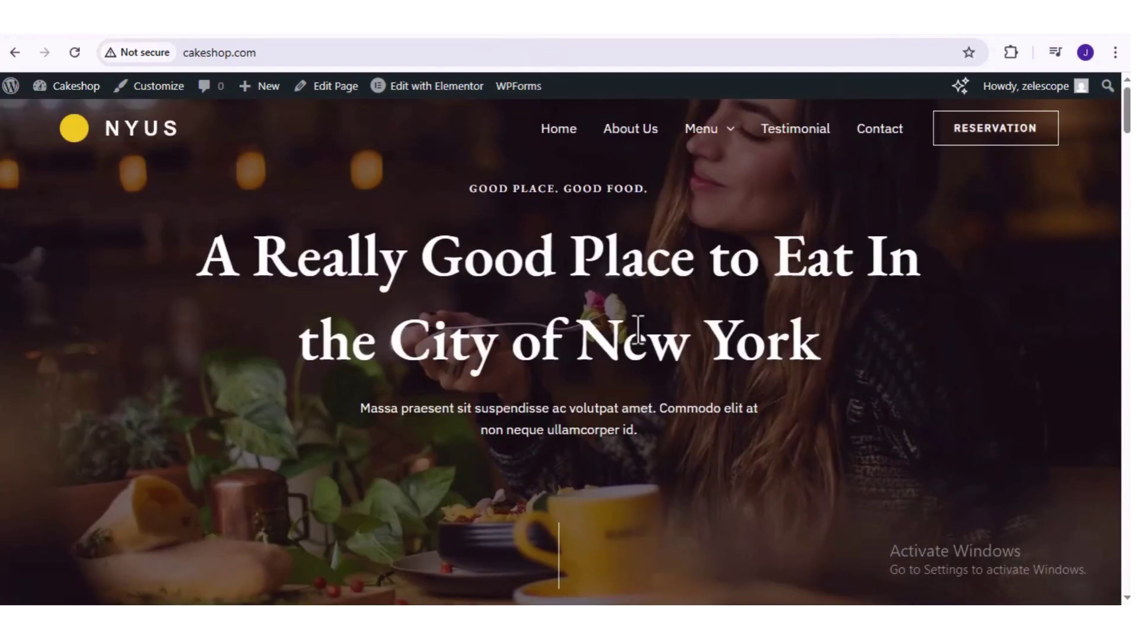
mouse_move(1018, 89)
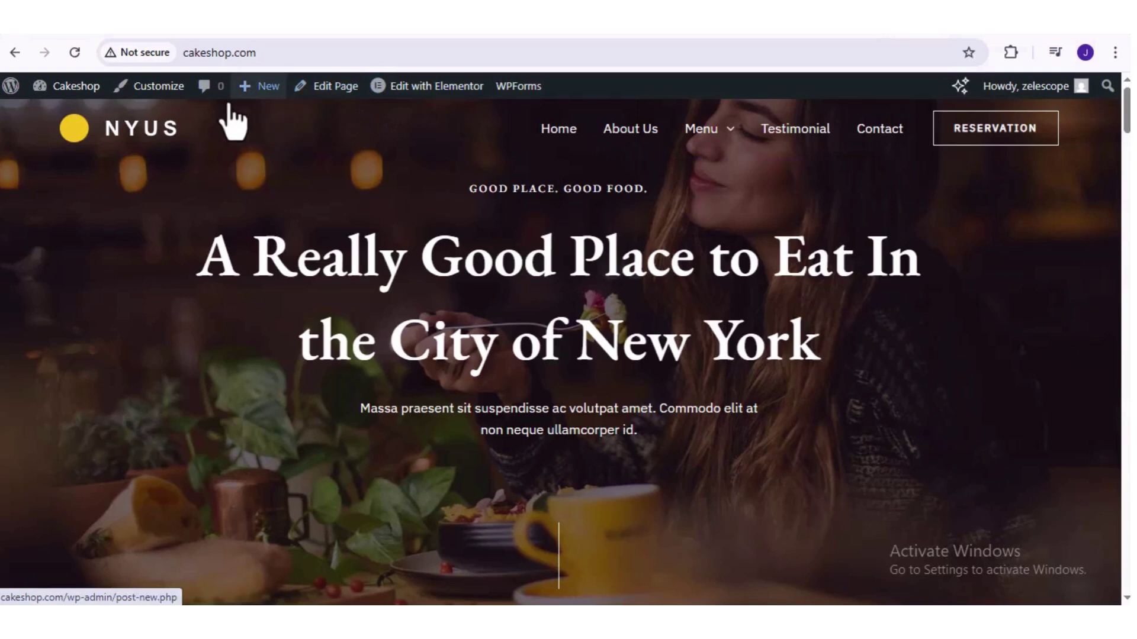
mouse_move(407, 99)
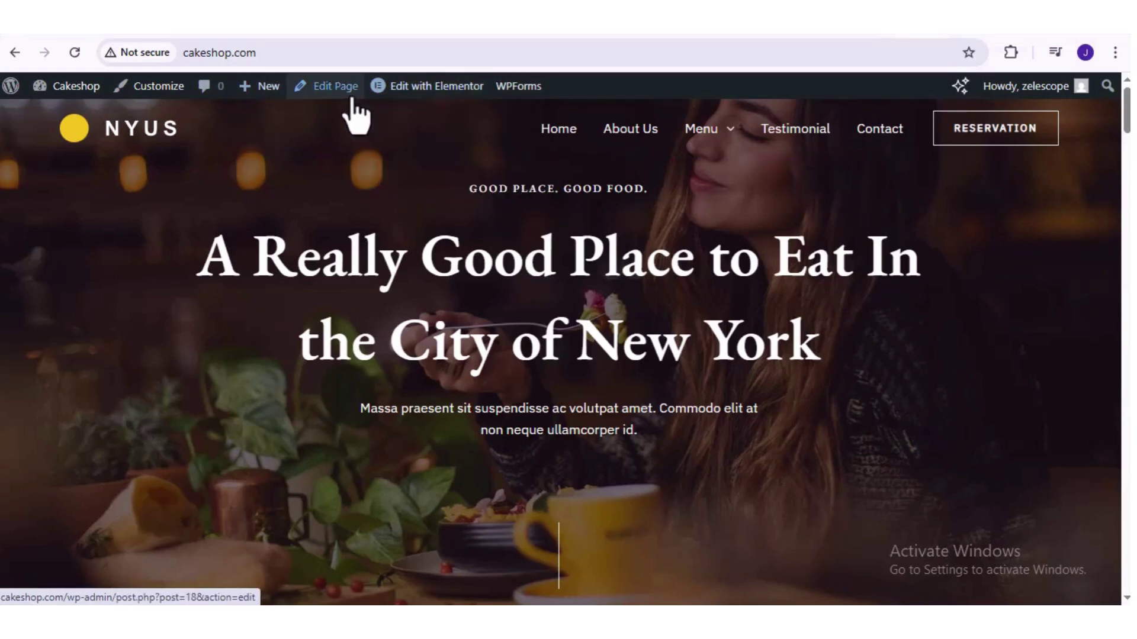
mouse_move(465, 100)
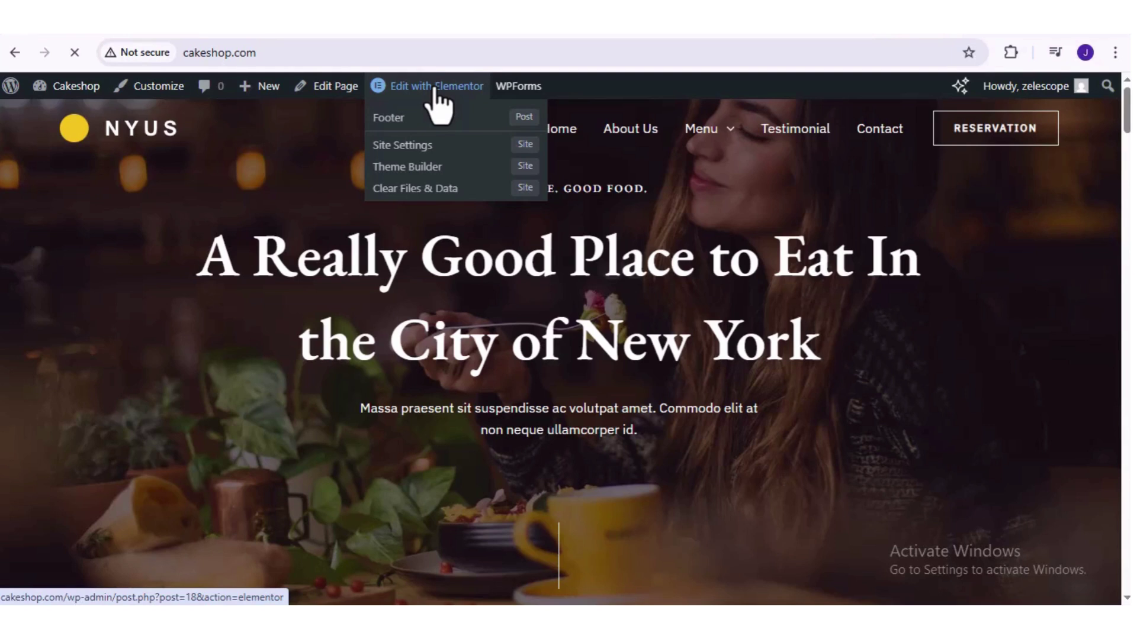
left_click(435, 88)
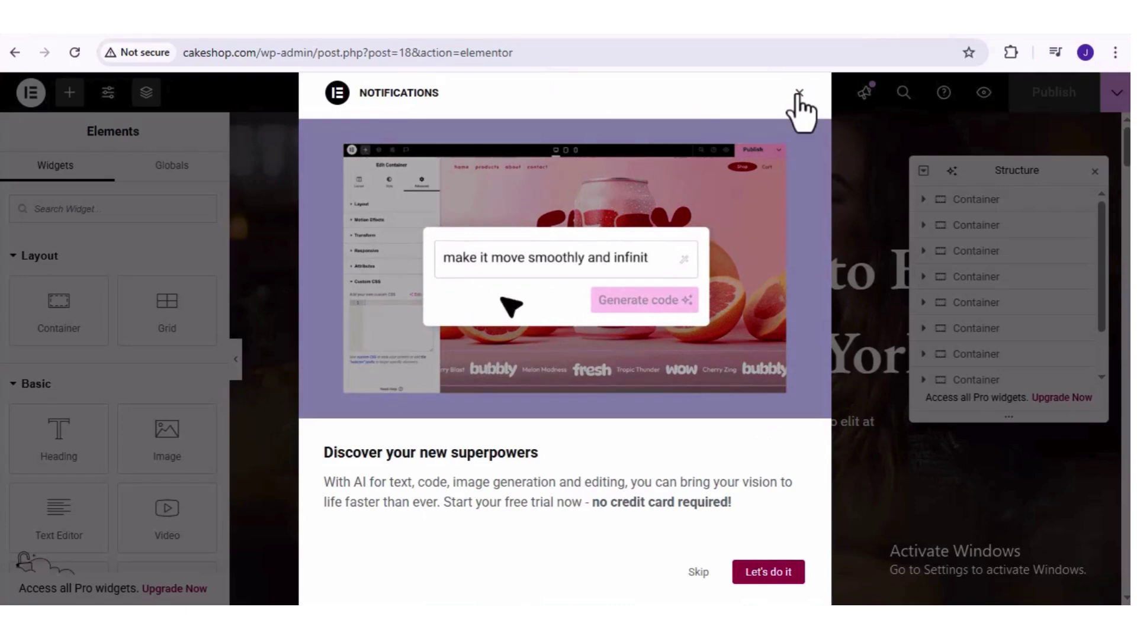
left_click(799, 93)
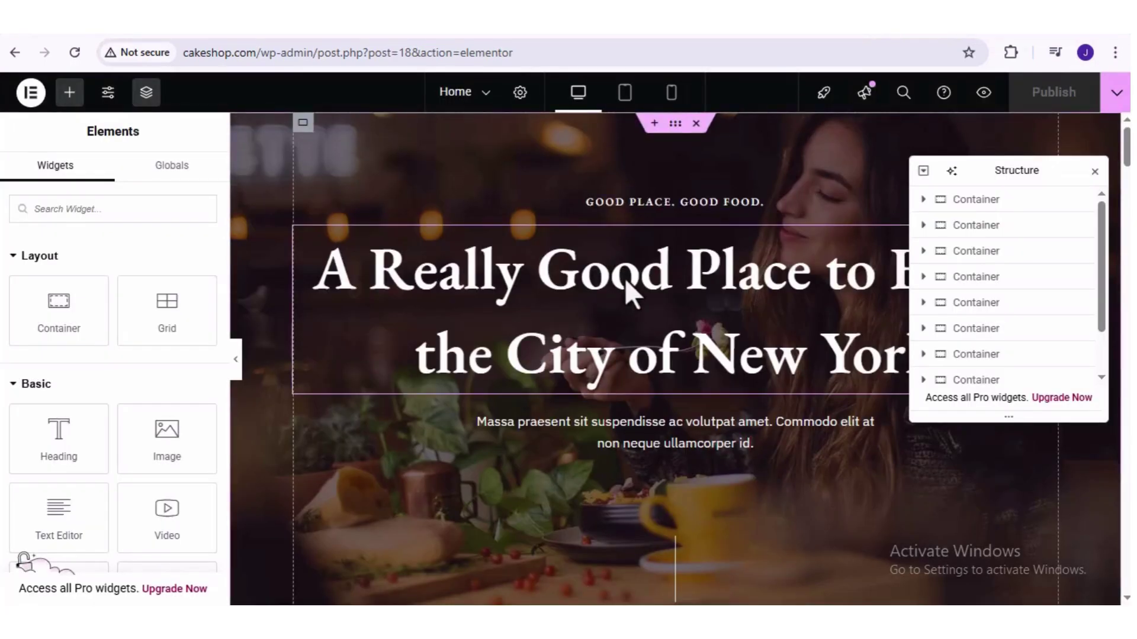
Look over the home page in the editor and inspect the hero container with its nested headings and text element.
scroll(624, 278, "down", 15)
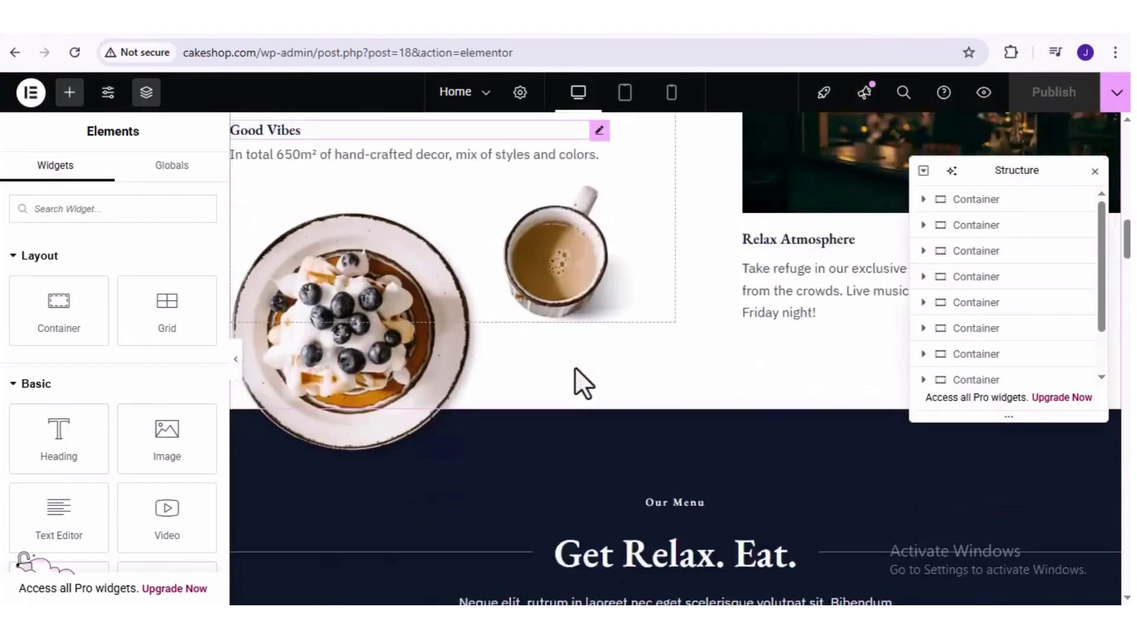
scroll(574, 368, "down", 10)
scroll(597, 429, "up", 15)
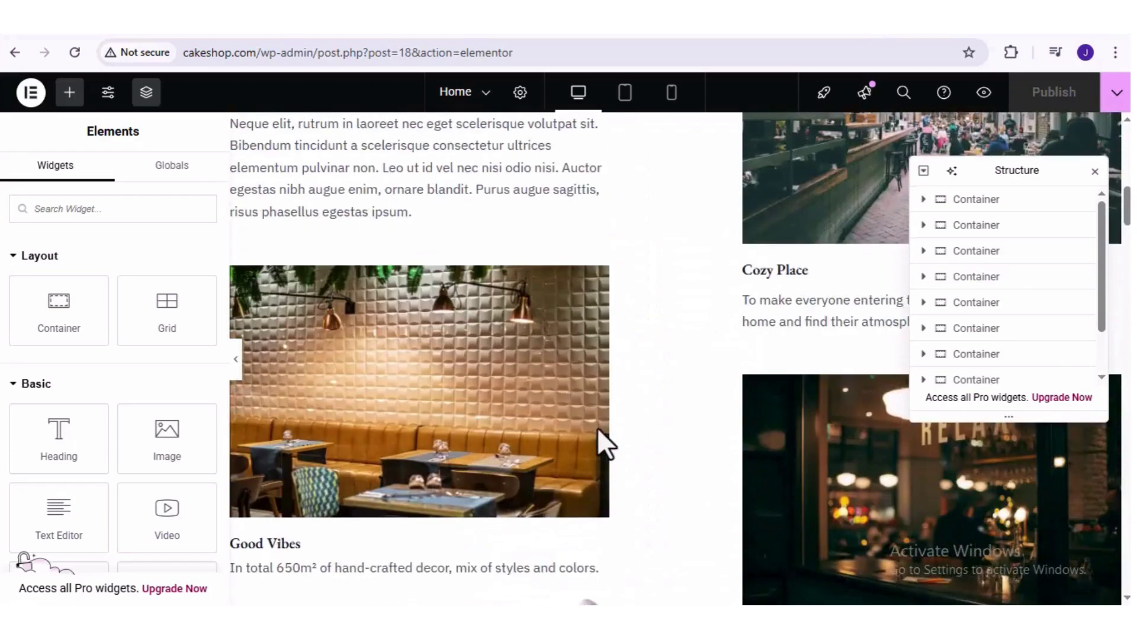
scroll(598, 432, "up", 15)
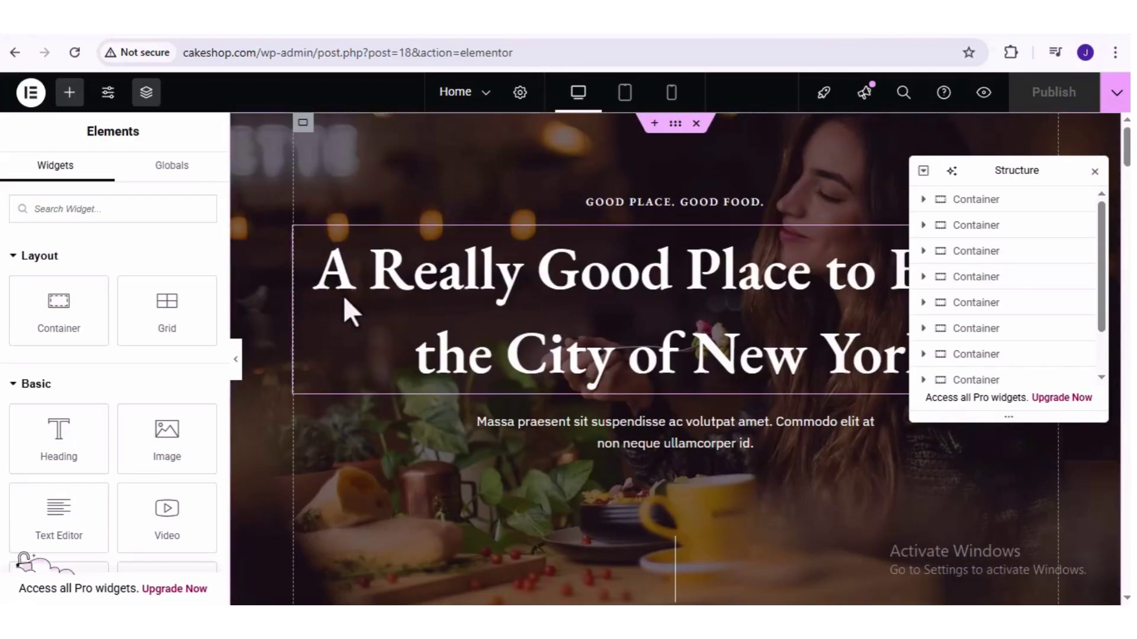
left_click(379, 336)
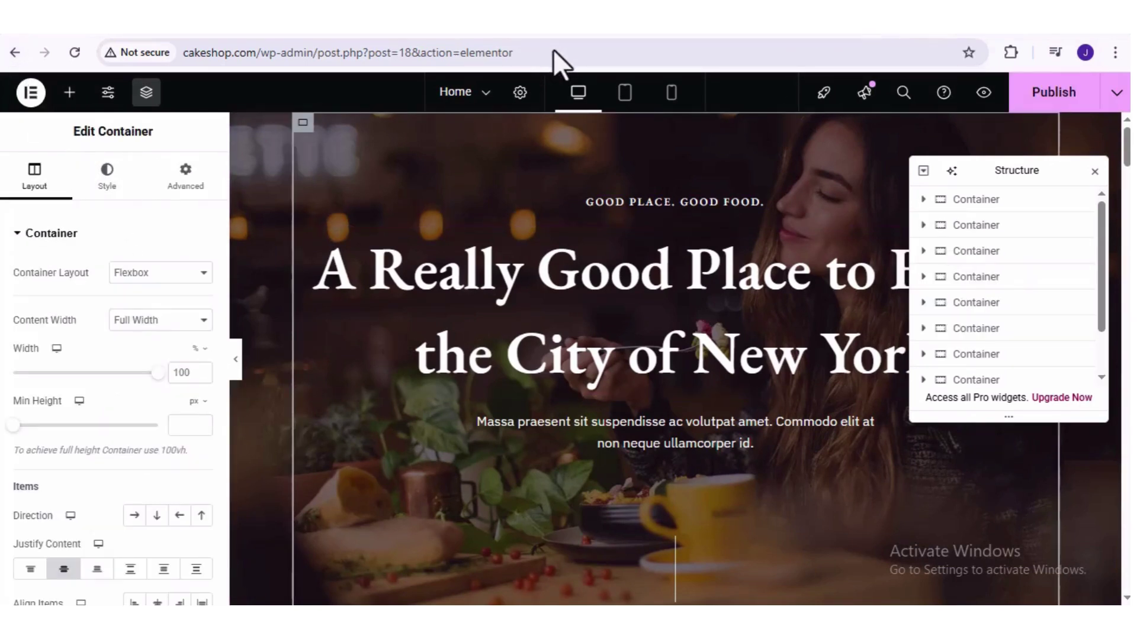
left_click(973, 201)
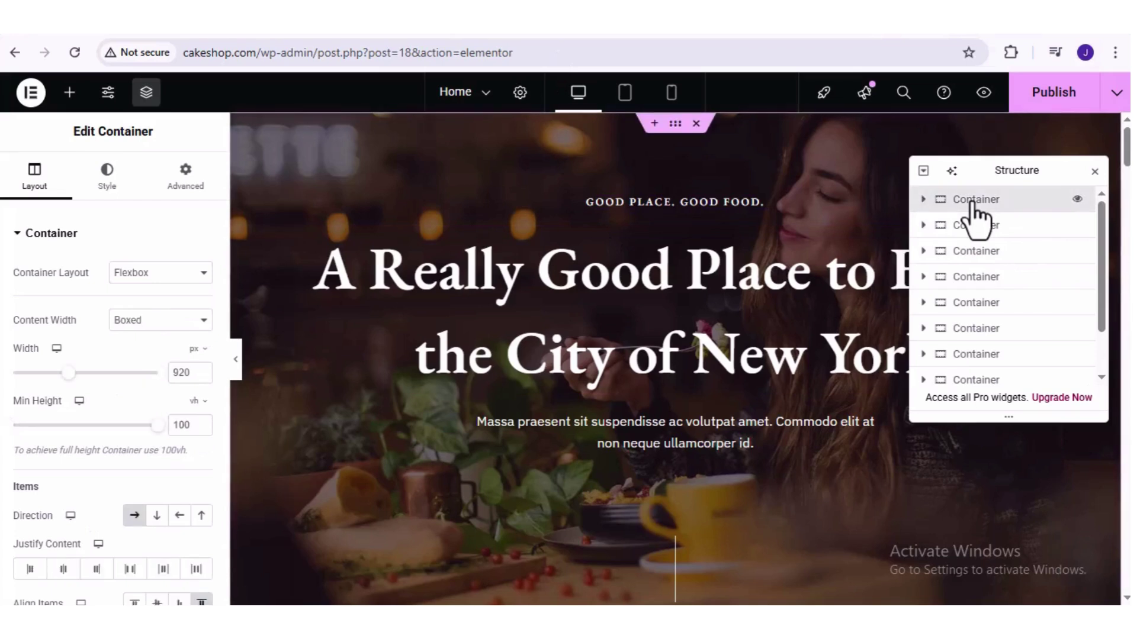
left_click(922, 200)
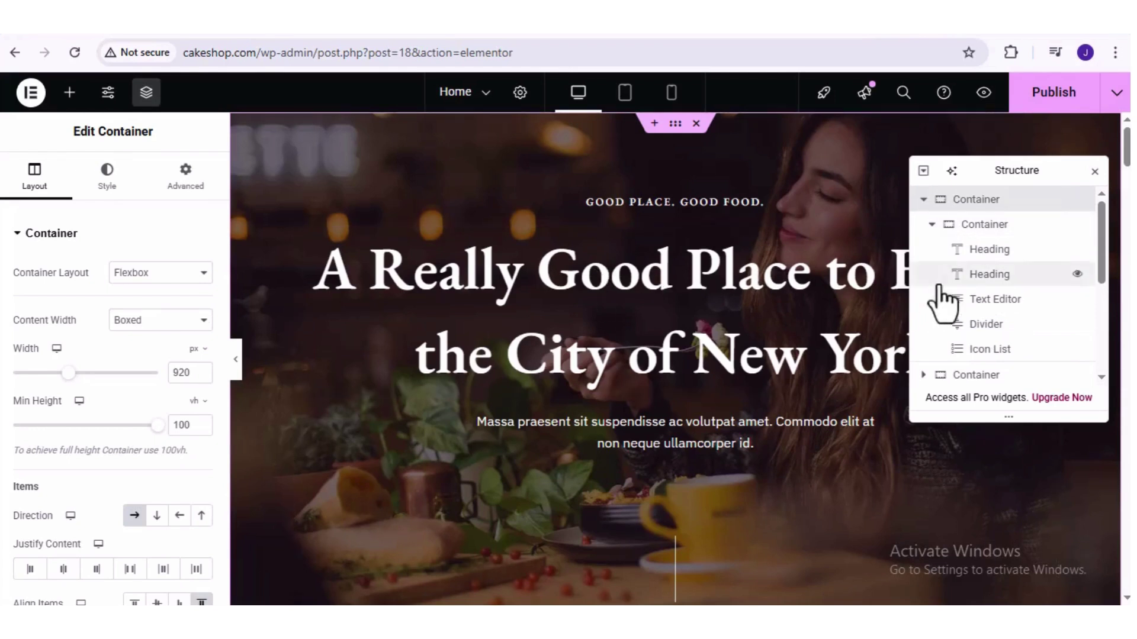
left_click(978, 251)
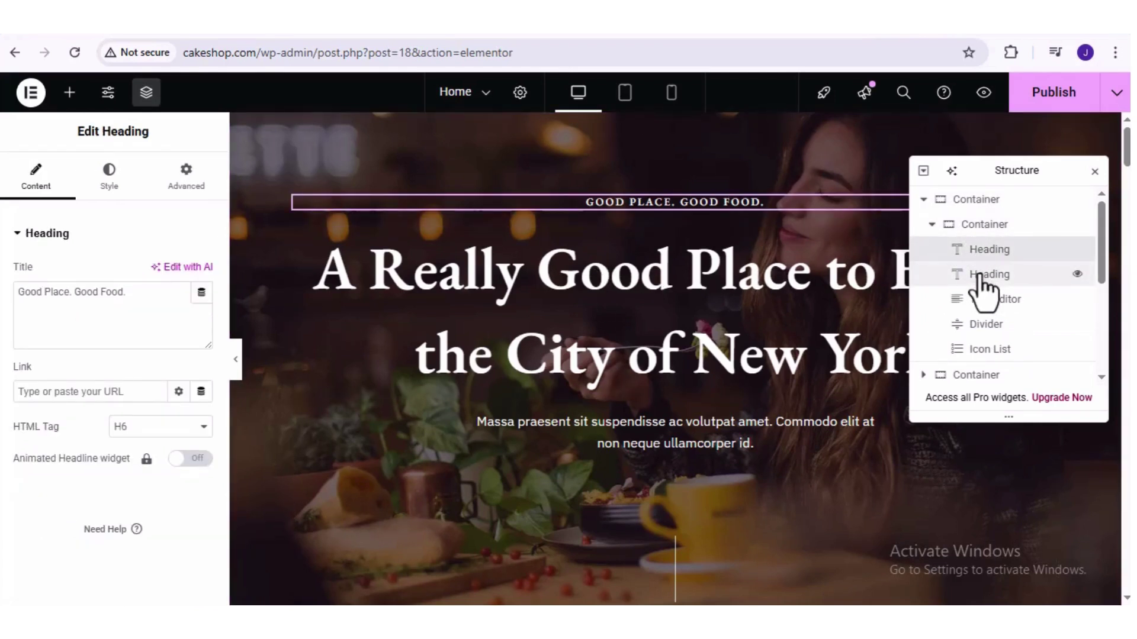
left_click(980, 277)
left_click(985, 302)
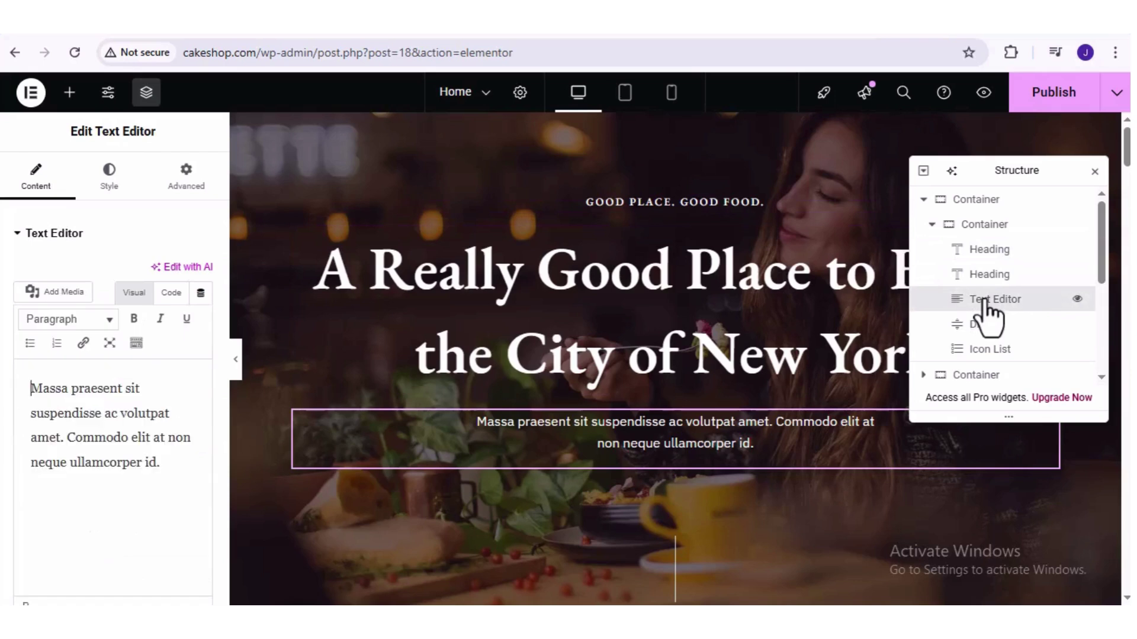
left_click(932, 225)
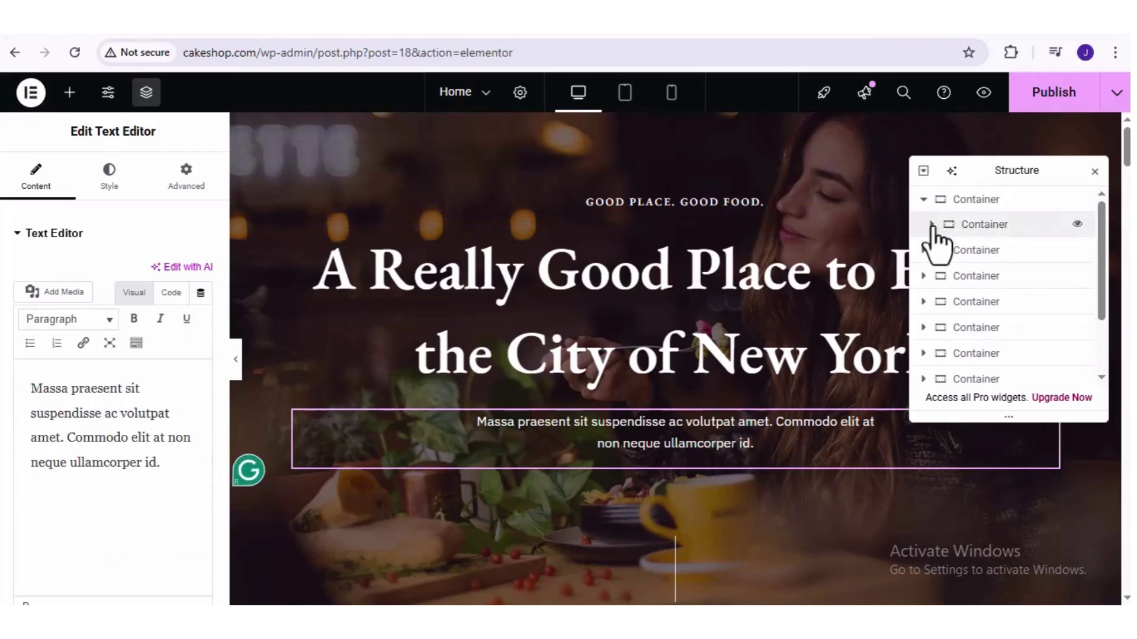
left_click(957, 229)
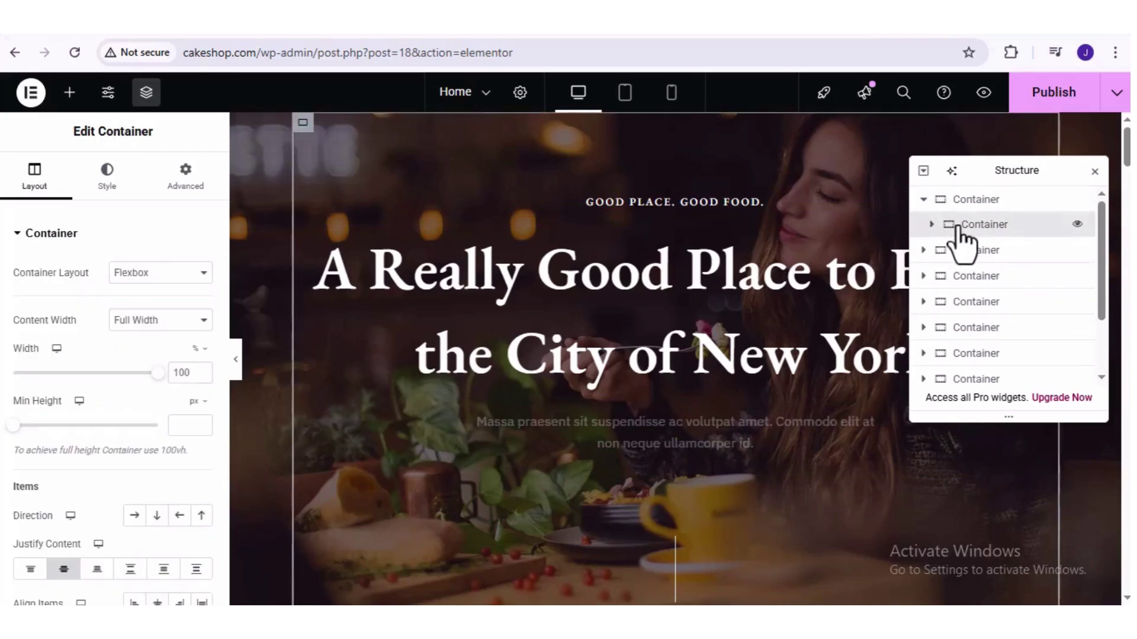
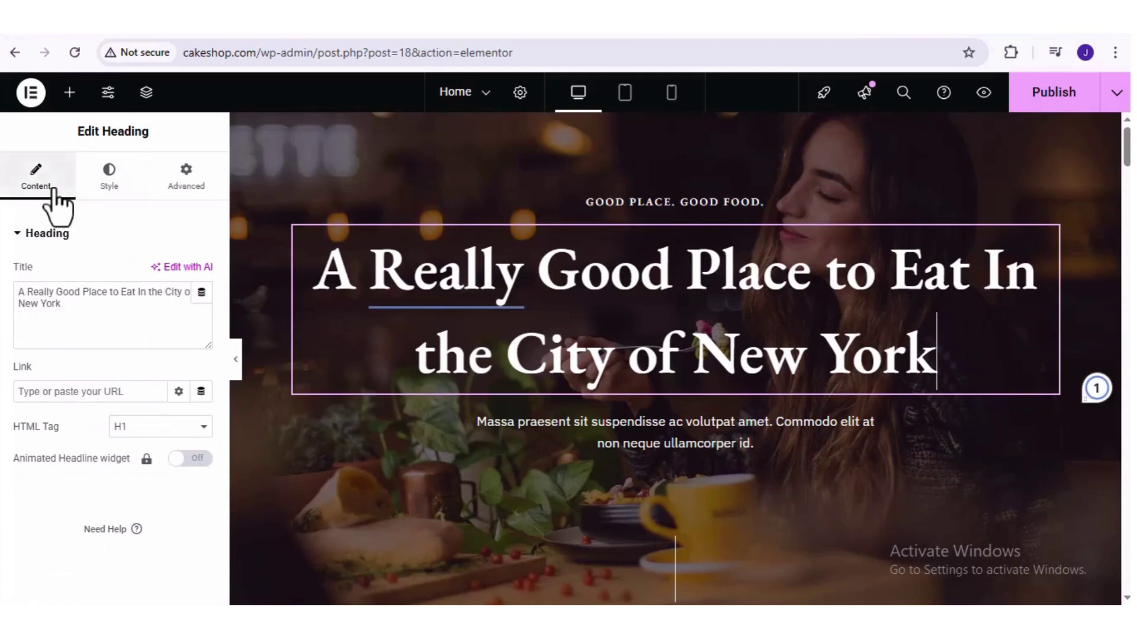
Replace the hero section's main heading with "Midnight Cake Magic".
left_click(43, 302)
key("ctrl+a")
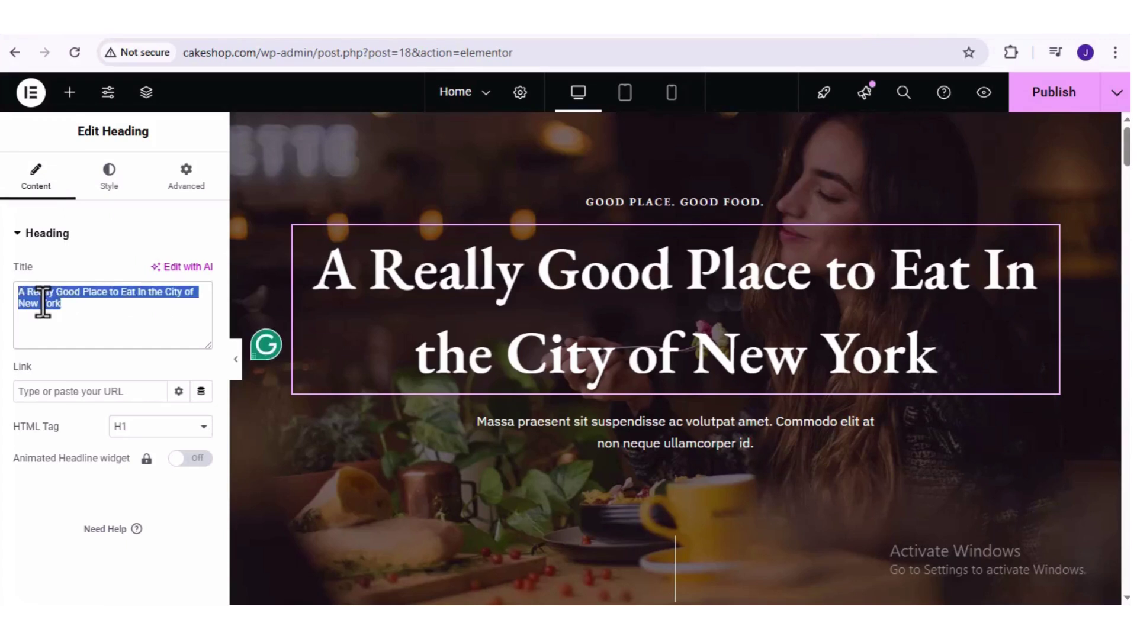
key("BackSpace")
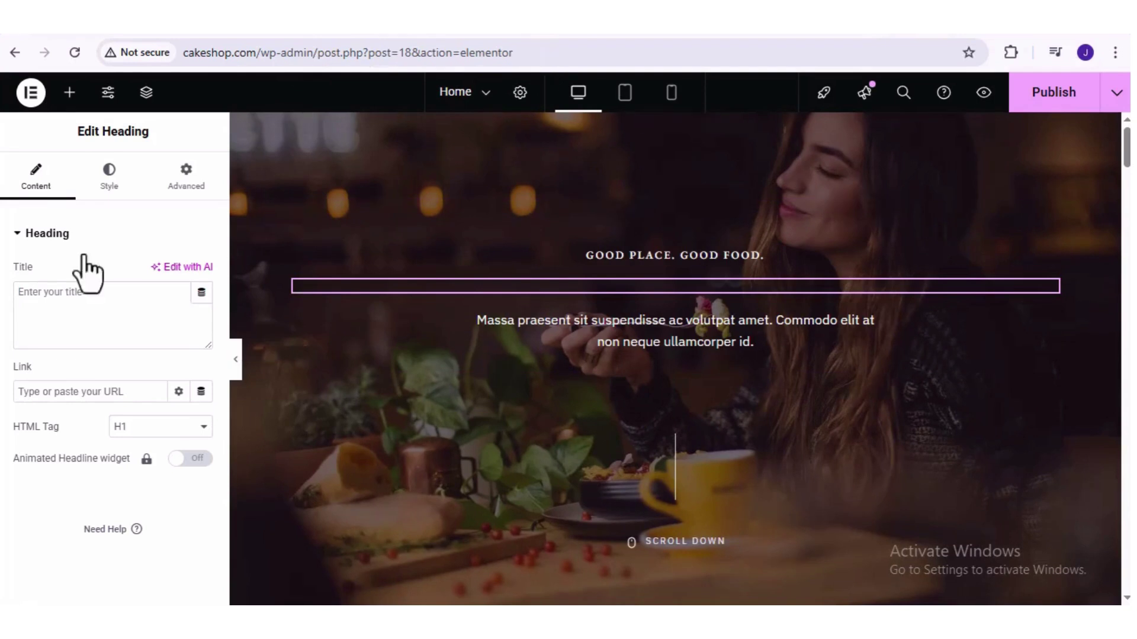
type("M")
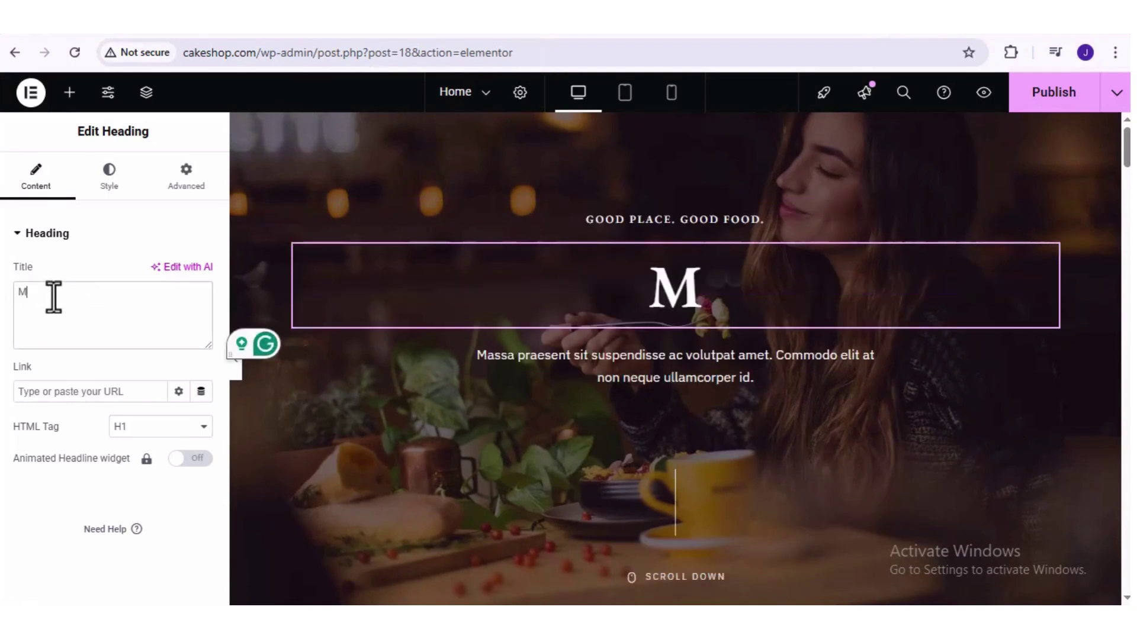
type("idnight")
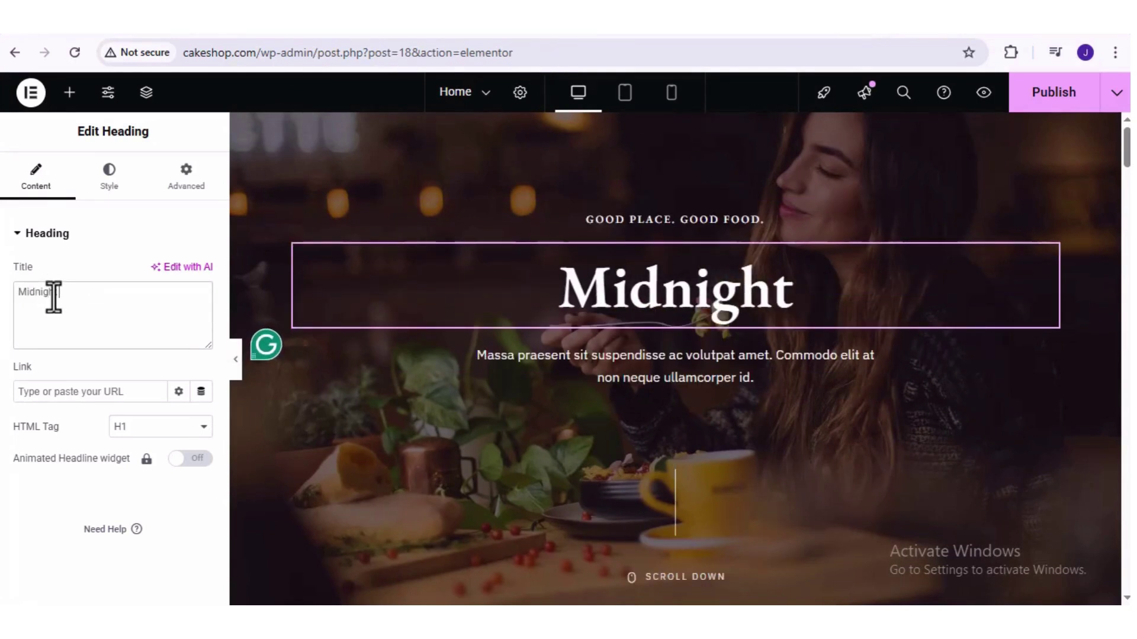
type(" Cake")
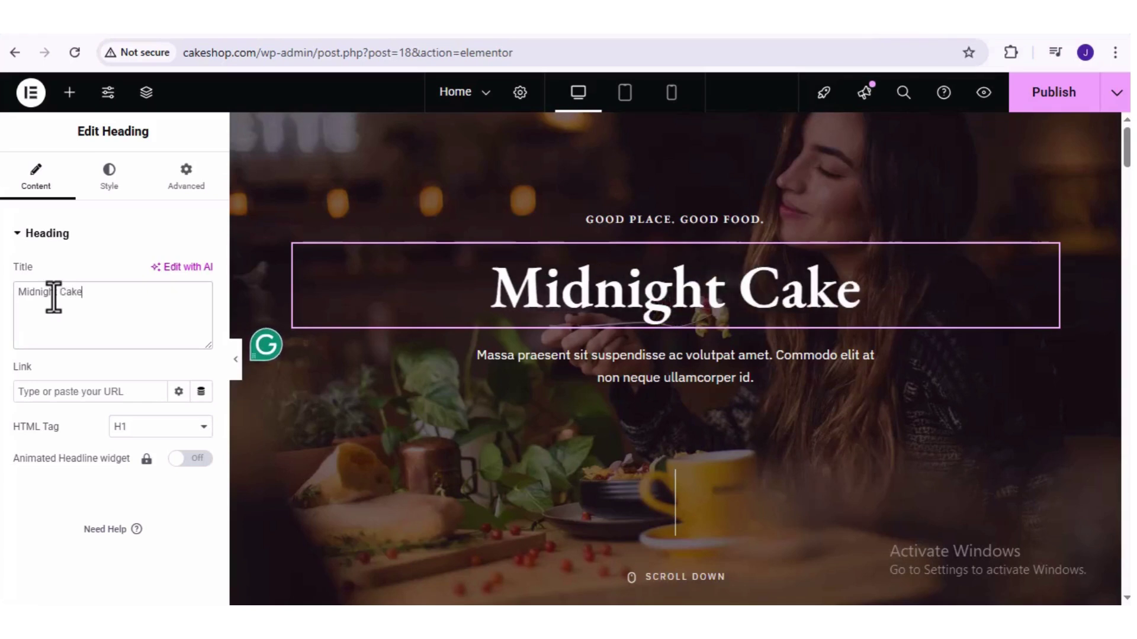
type(" magic")
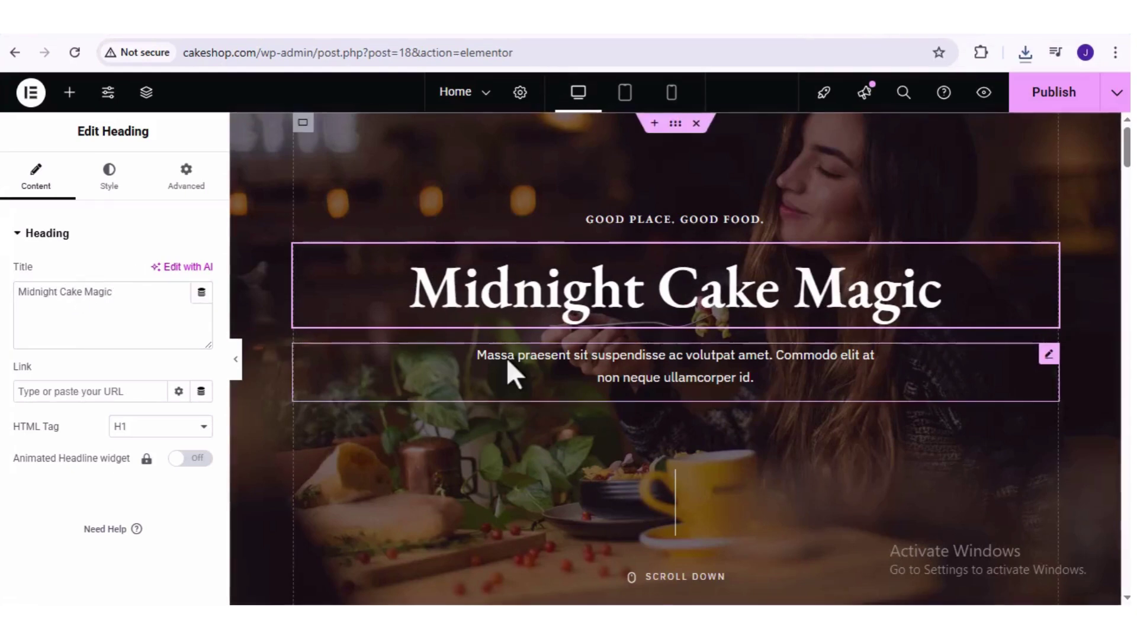
Replace the pancake and coffee image below Good Vibes with download.jpg, the chocolate cake picture, and move it further right.
scroll(486, 368, "down", 5)
scroll(486, 367, "down", 15)
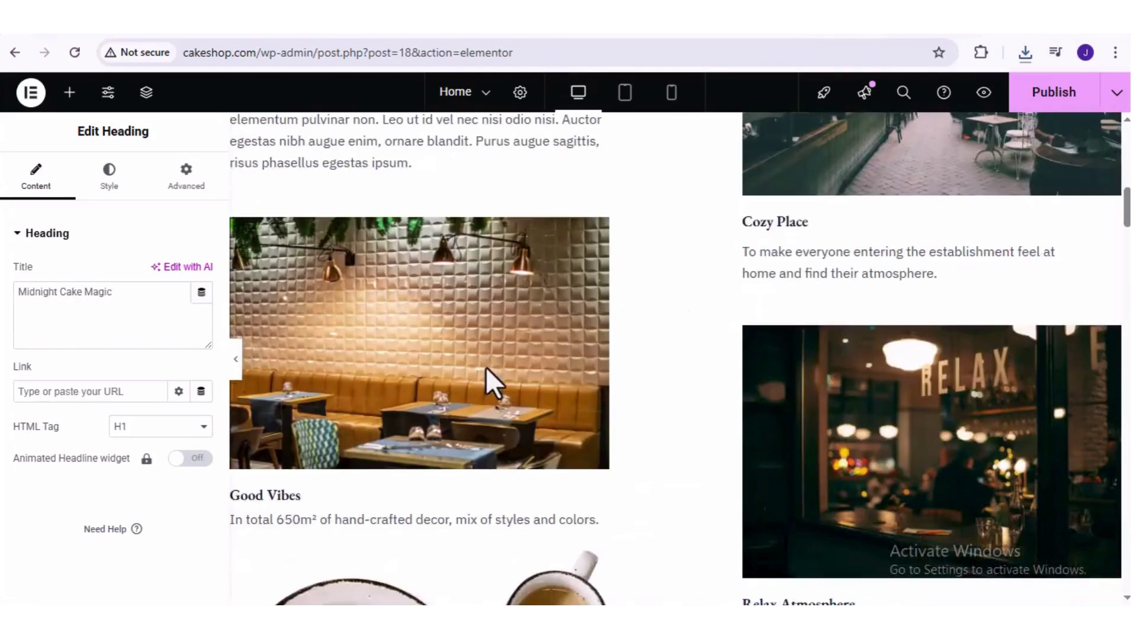
scroll(485, 367, "up", 3)
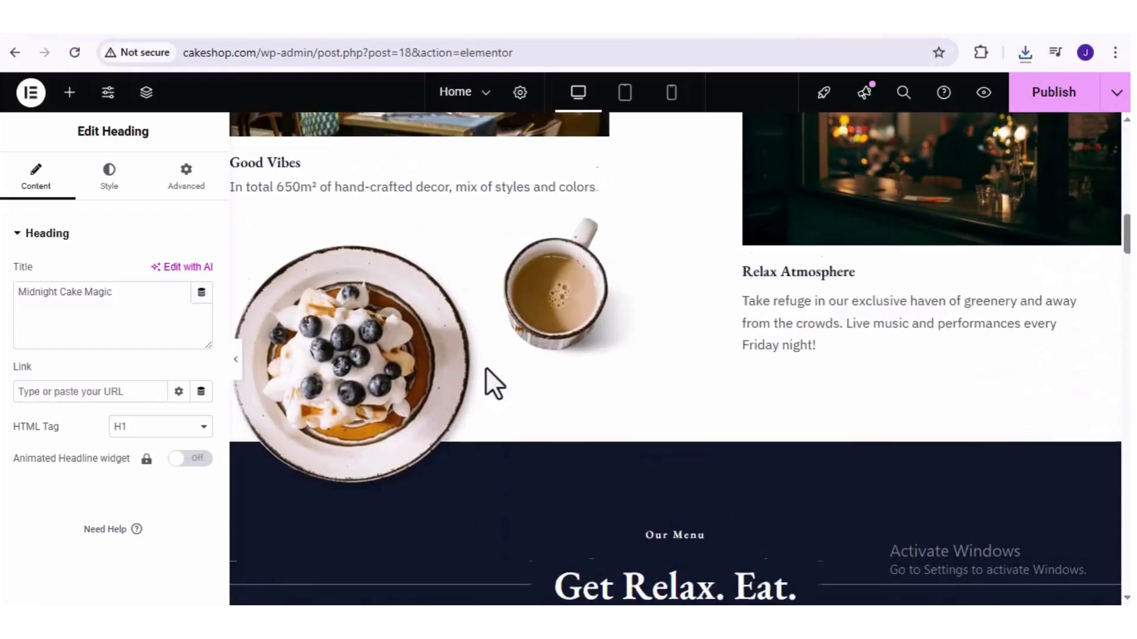
left_click(454, 273)
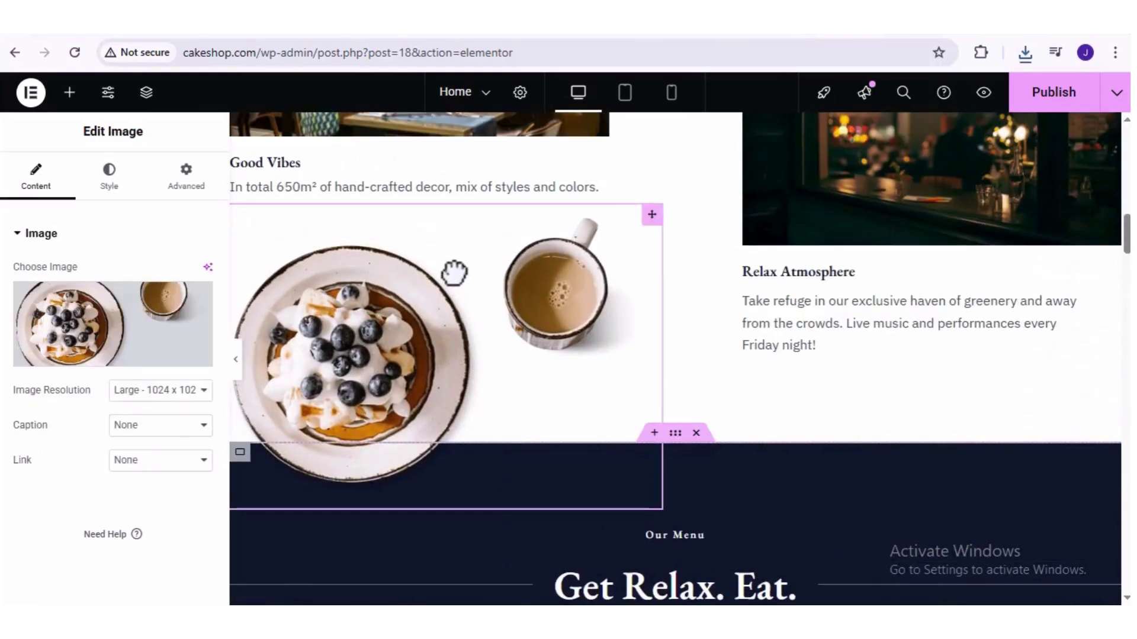
mouse_move(104, 362)
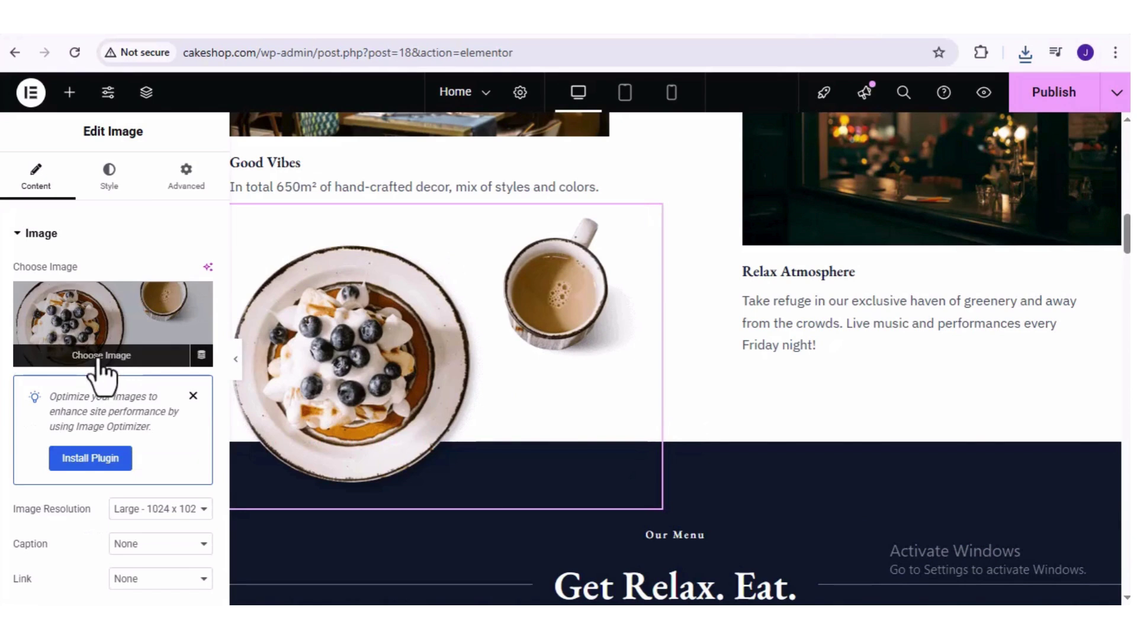
left_click(100, 357)
left_click(652, 364)
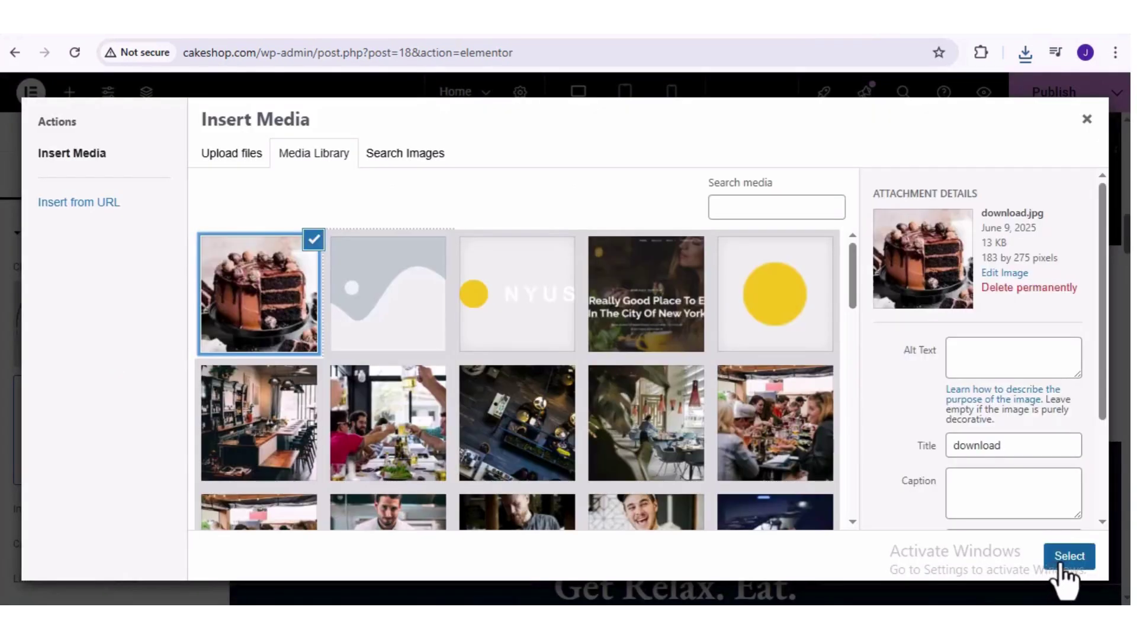
left_click(1062, 567)
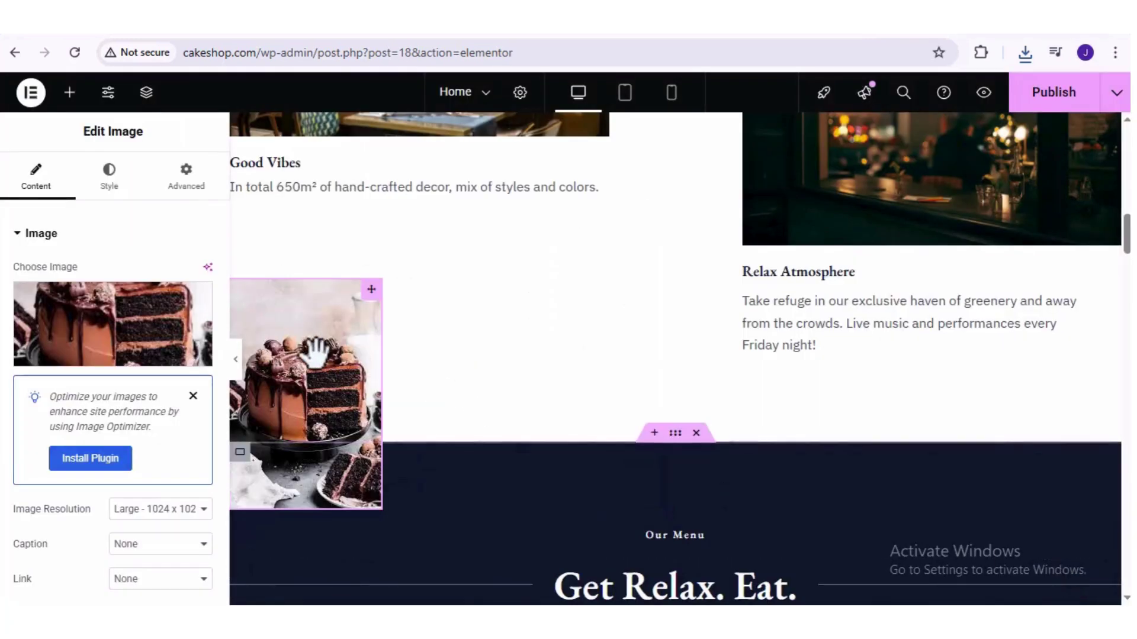
left_click_drag(308, 329, 353, 261)
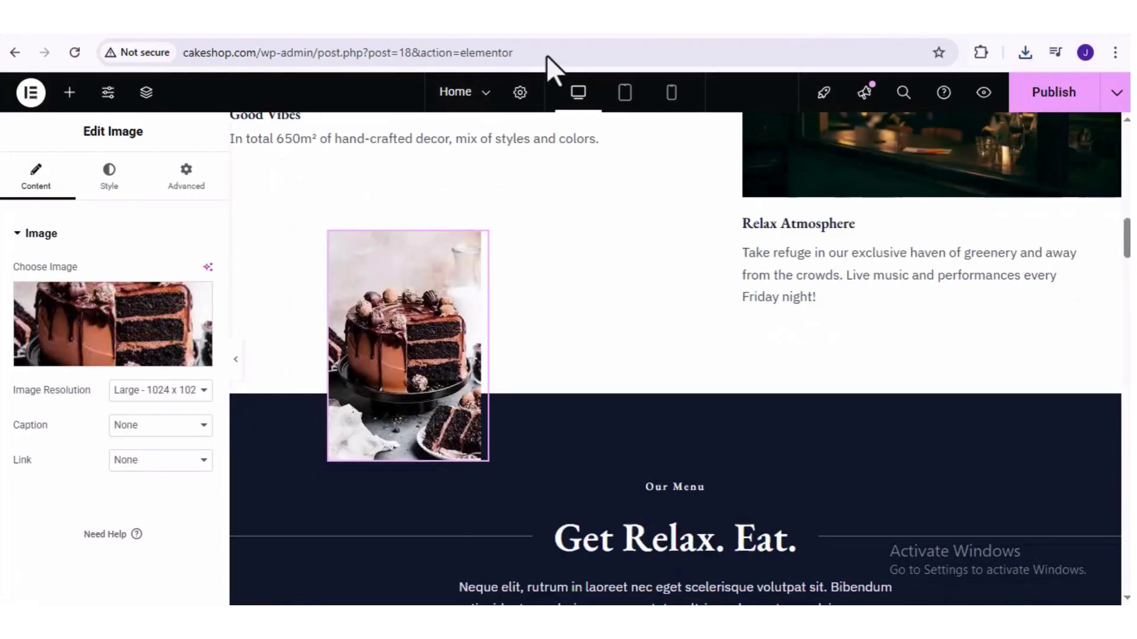
Add a Text Editor widget to the hero section directly below the existing paragraph.
mouse_move(77, 348)
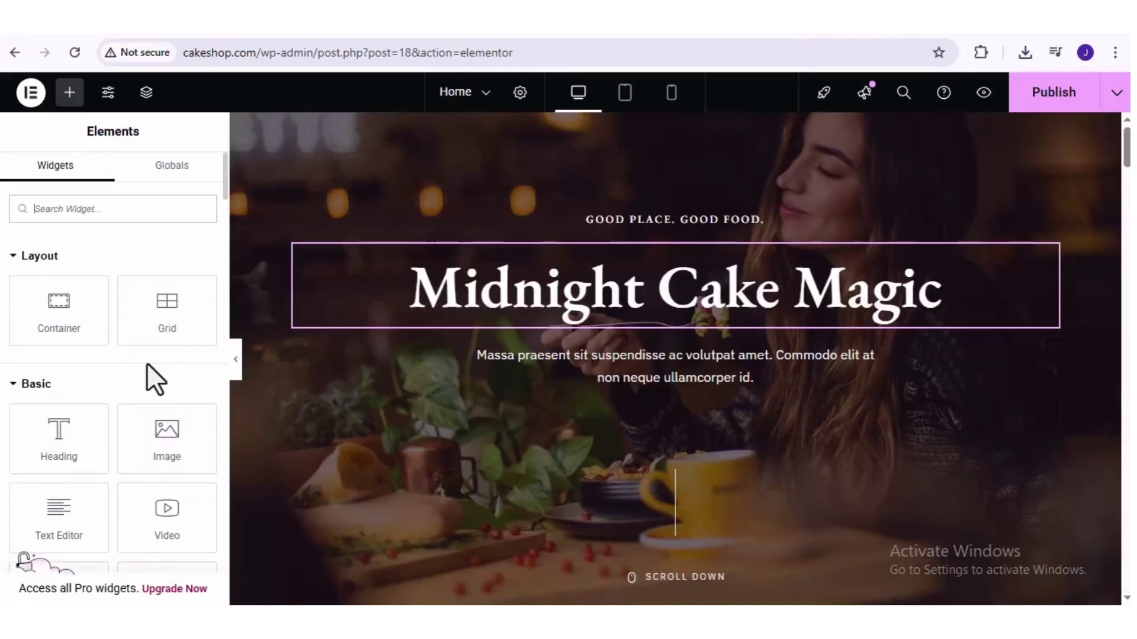
scroll(147, 364, "down", 6)
scroll(147, 362, "up", 5)
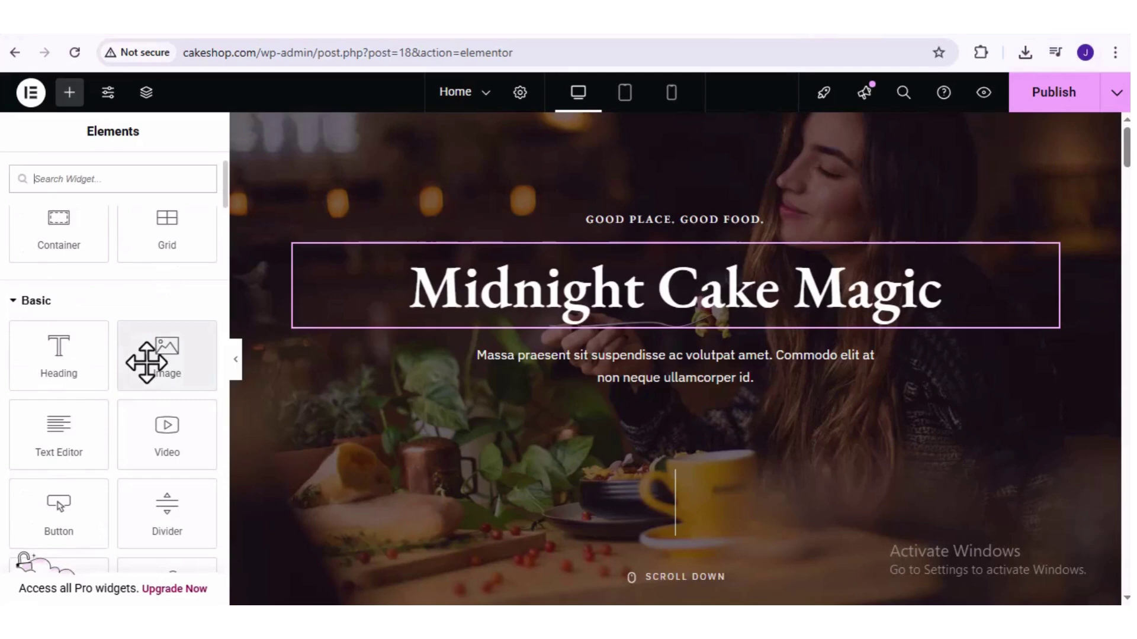
left_click_drag(55, 444, 684, 369)
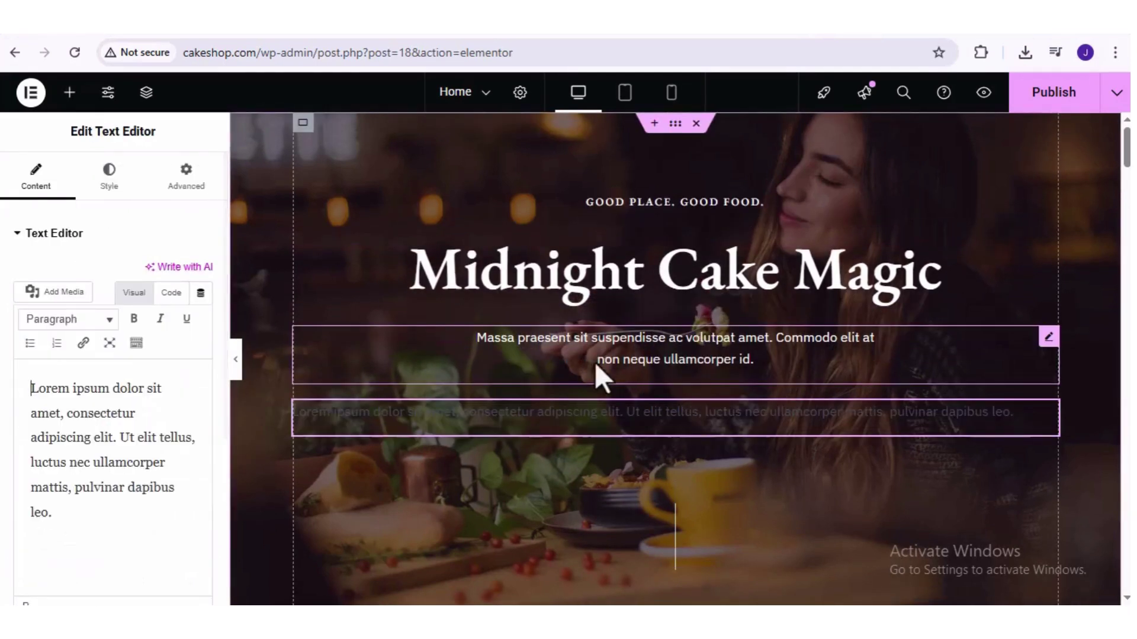
Replace the hero paragraph below the main heading with "Each cake is freshly baked, beautifully decorated, and delivered with love.".
left_click(553, 335)
triple_click(65, 408)
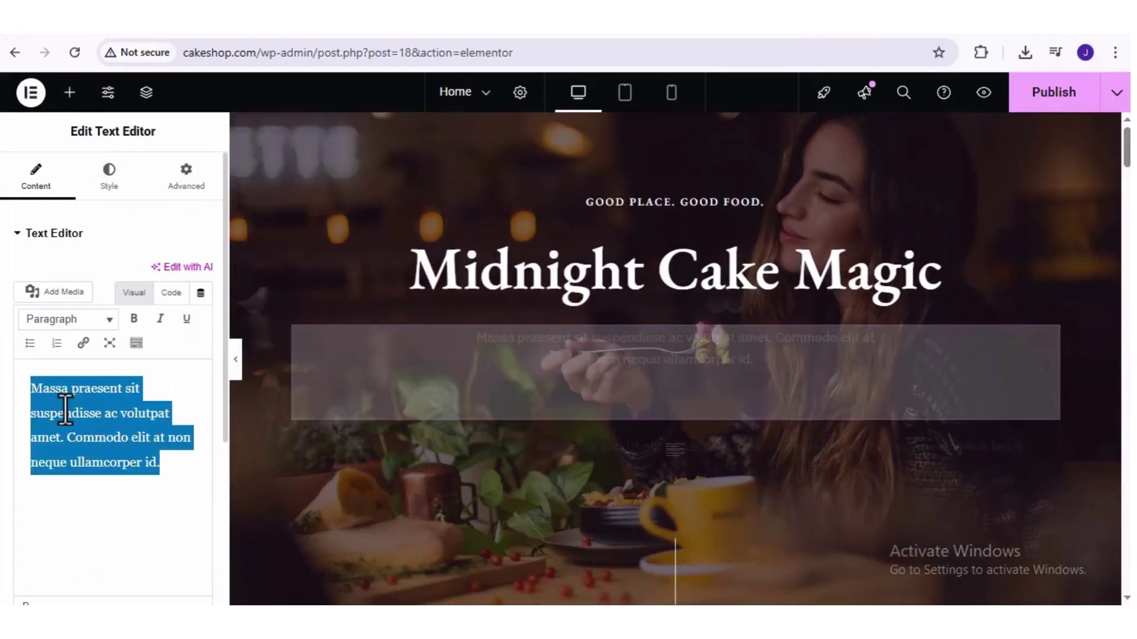
key("BackSpace")
type("Each cake is freshly baked, beautifully decorated, and delivered with love.")
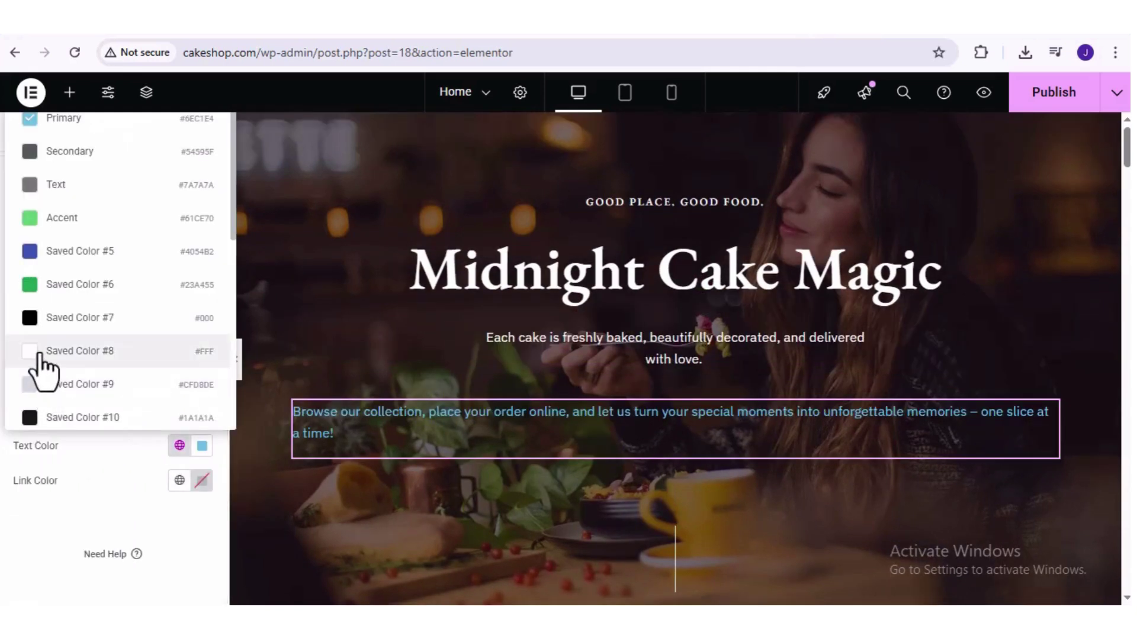
Set the text color of the hero's "Browse our collection" text to Saved Color #8 (#FFF).
left_click(39, 354)
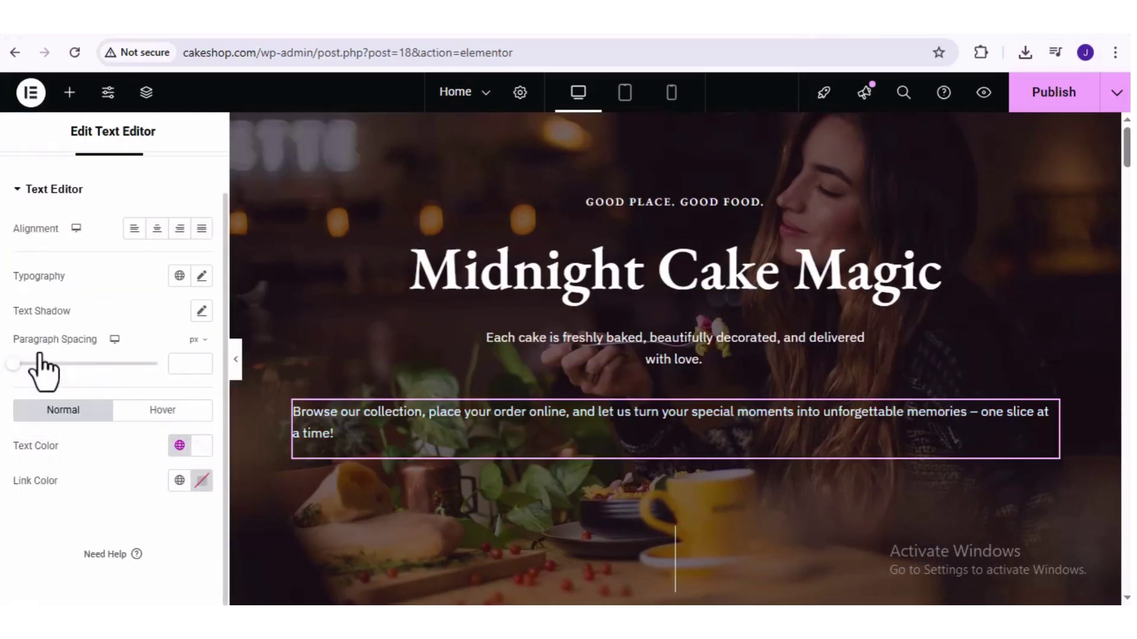
scroll(72, 346, "up", 1)
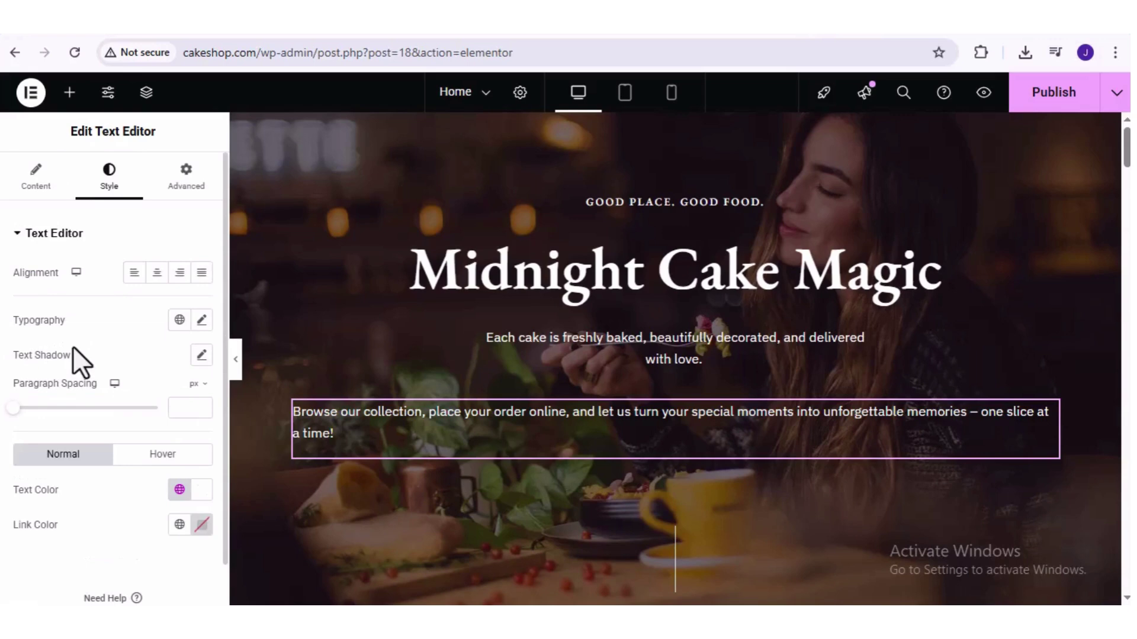
scroll(72, 346, "down", 1)
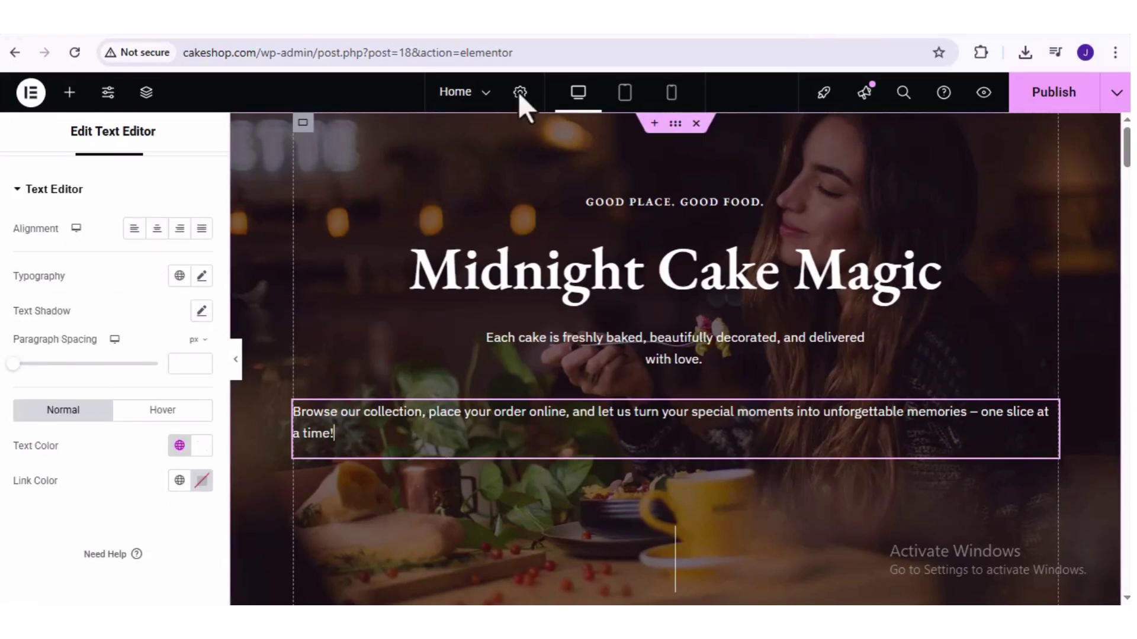
Delete the Signature Menu section below the View All Menu area of the home page.
scroll(541, 258, "down", 20)
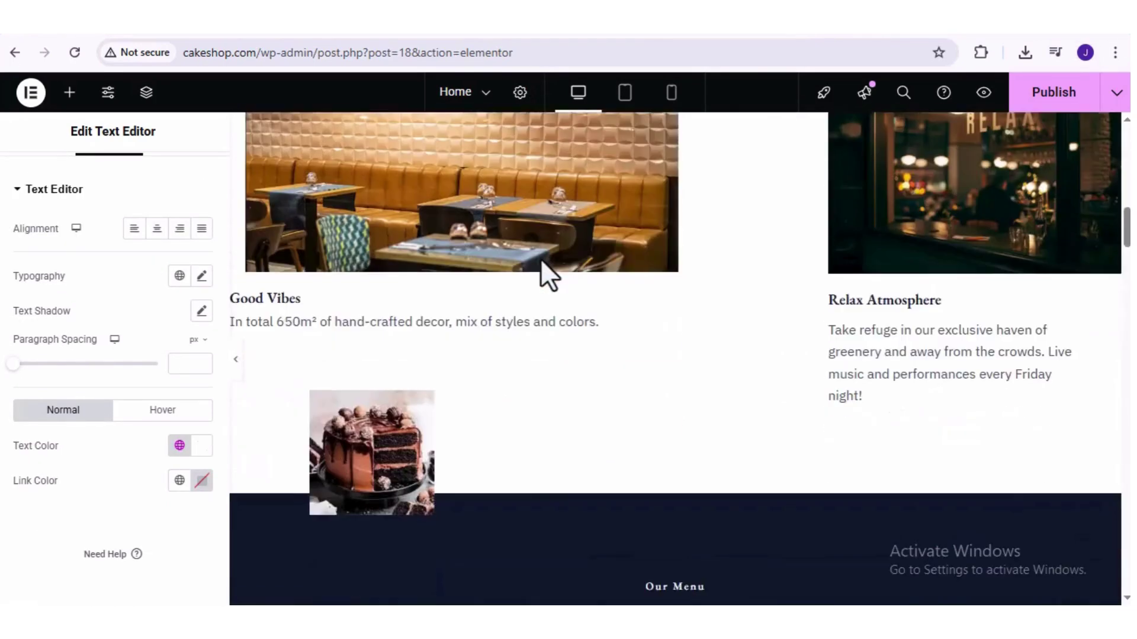
scroll(541, 258, "down", 4)
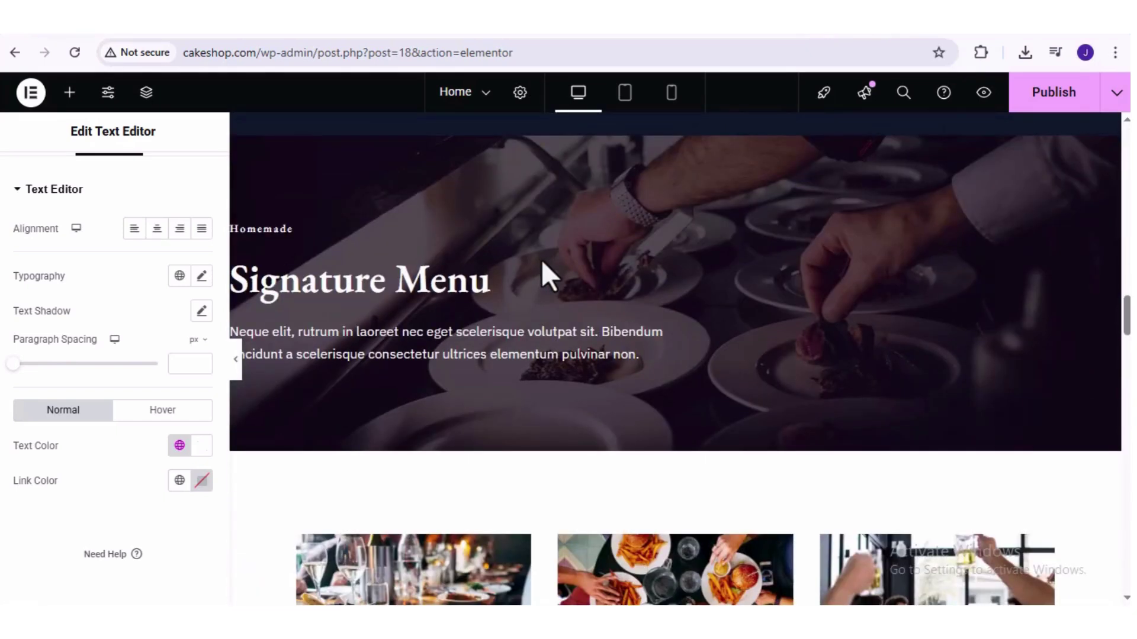
scroll(563, 315, "up", 3)
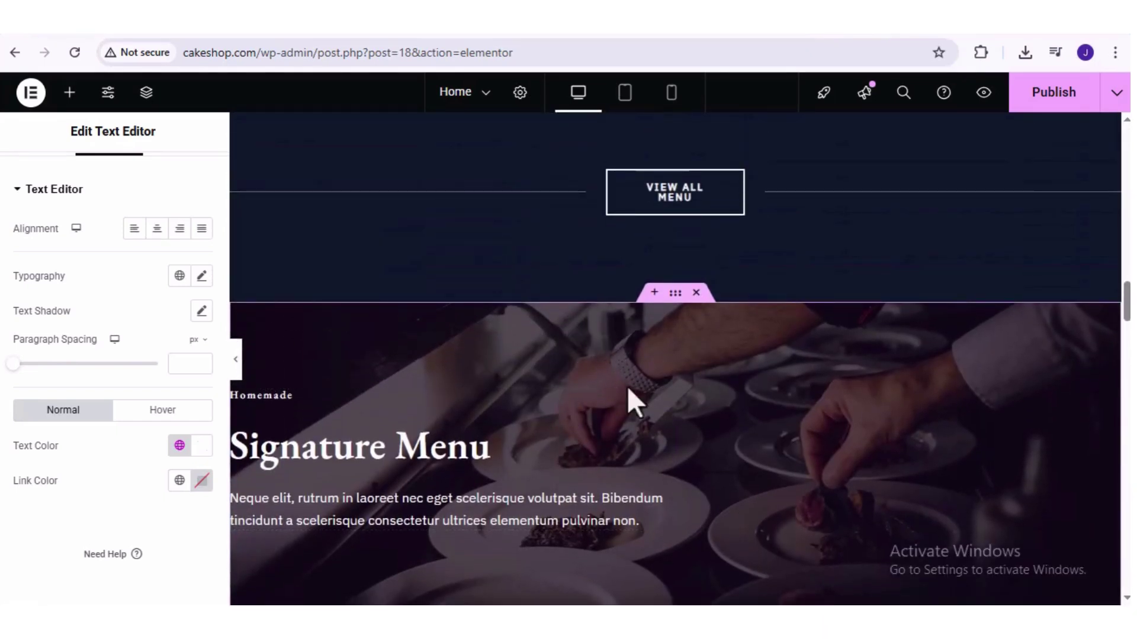
left_click(696, 294)
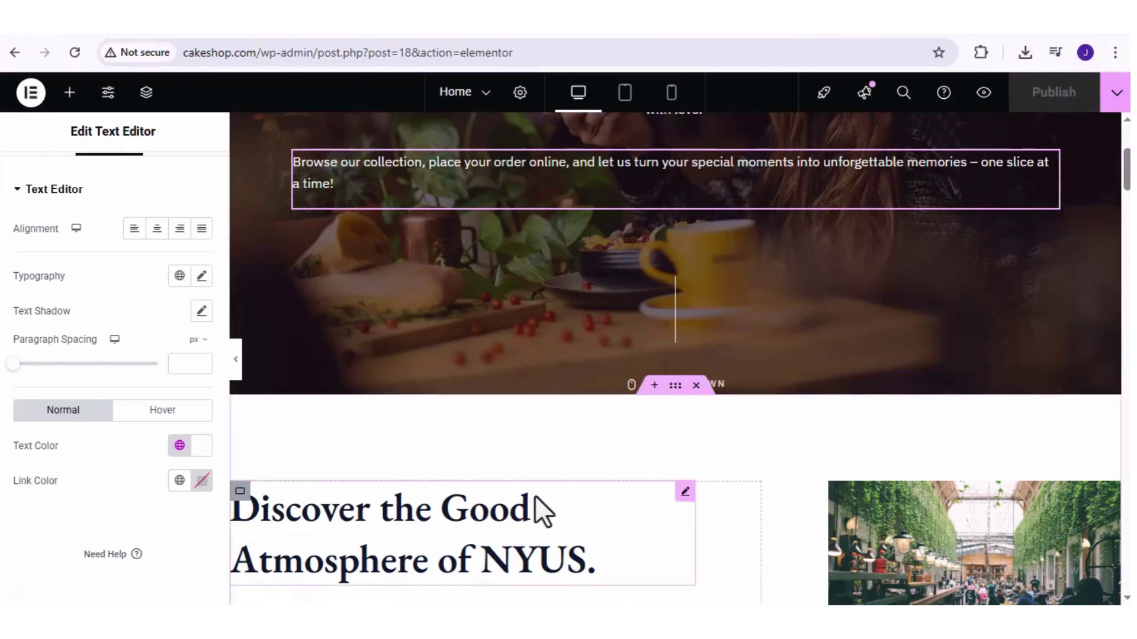
Switch the editor to the About Us page and look over its story and specialties sections.
left_click(466, 104)
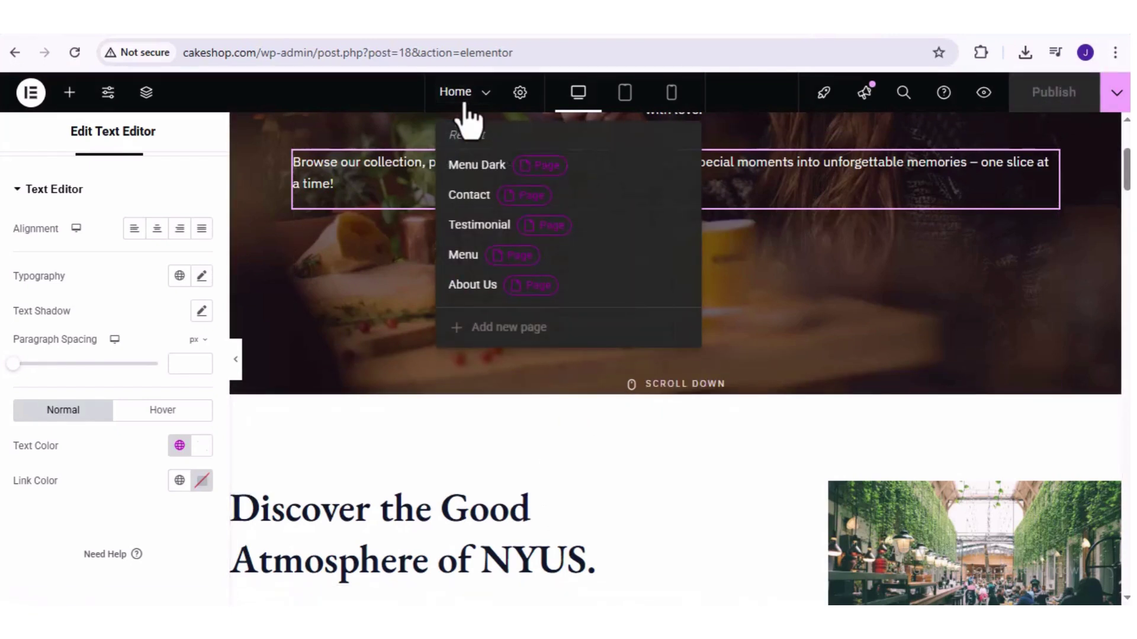
left_click(473, 285)
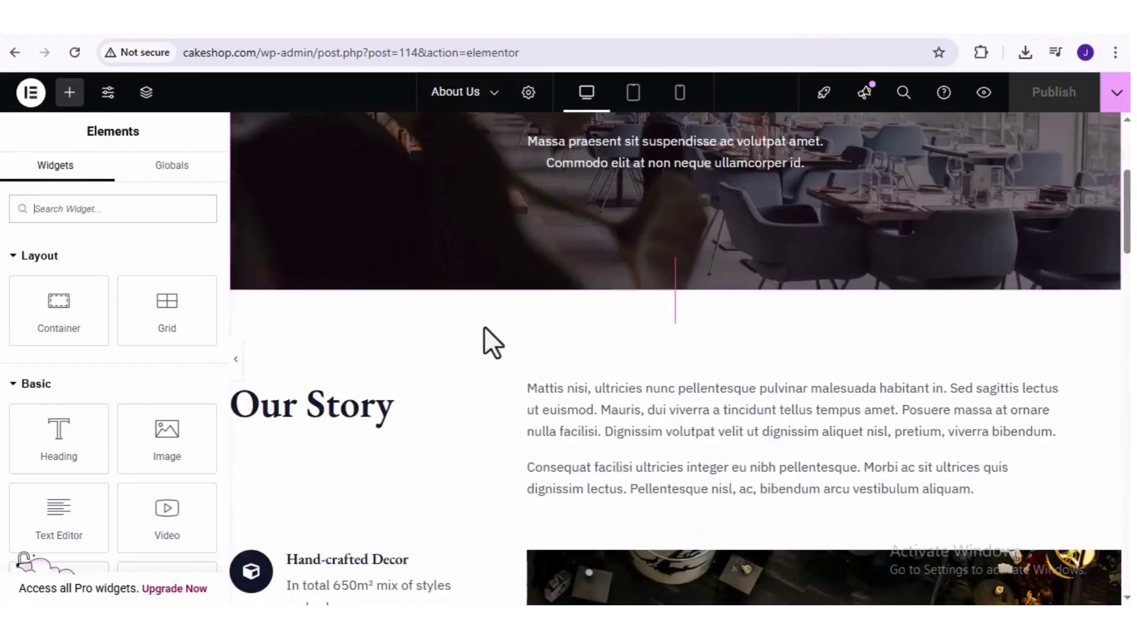
scroll(485, 329, "down", 4)
scroll(485, 329, "down", 4)
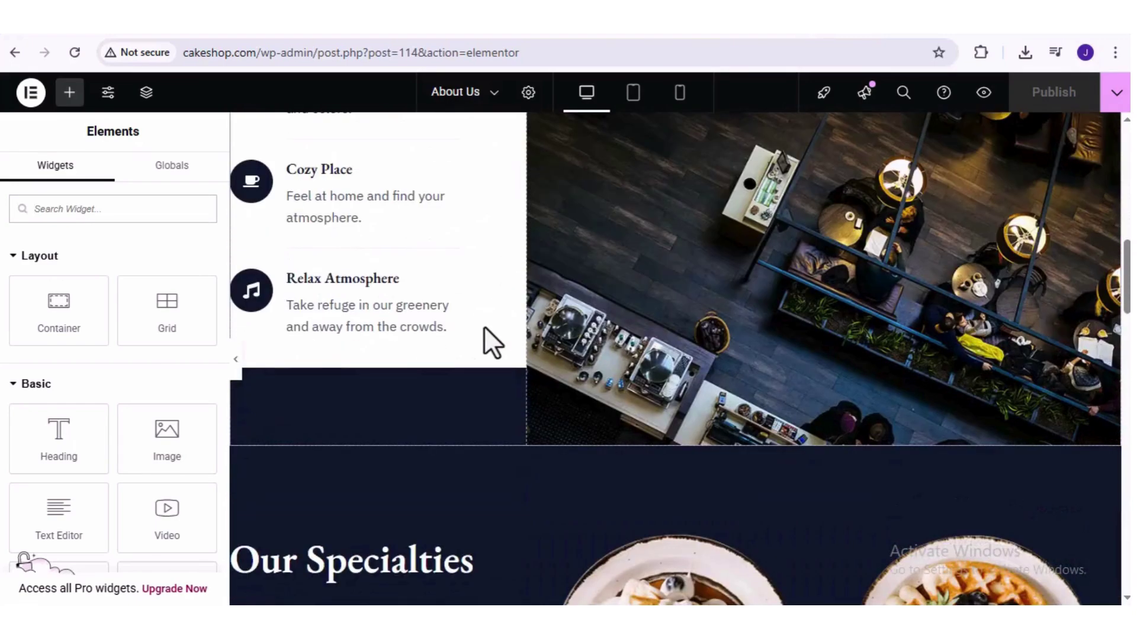
scroll(485, 343, "down", 5)
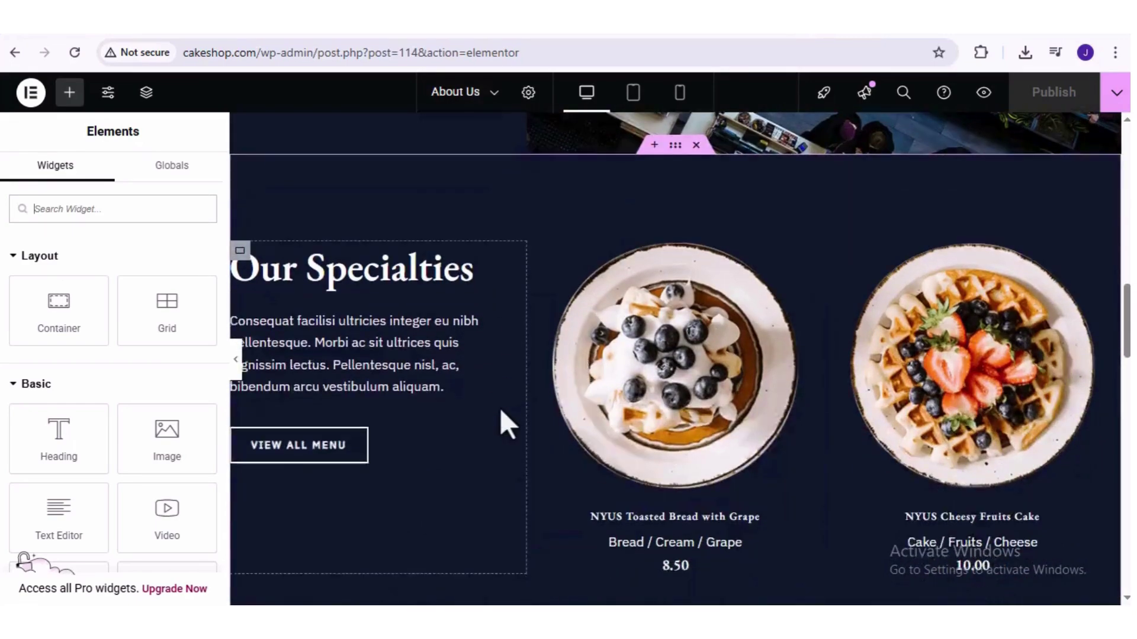
scroll(501, 413, "down", 5)
scroll(500, 419, "up", 15)
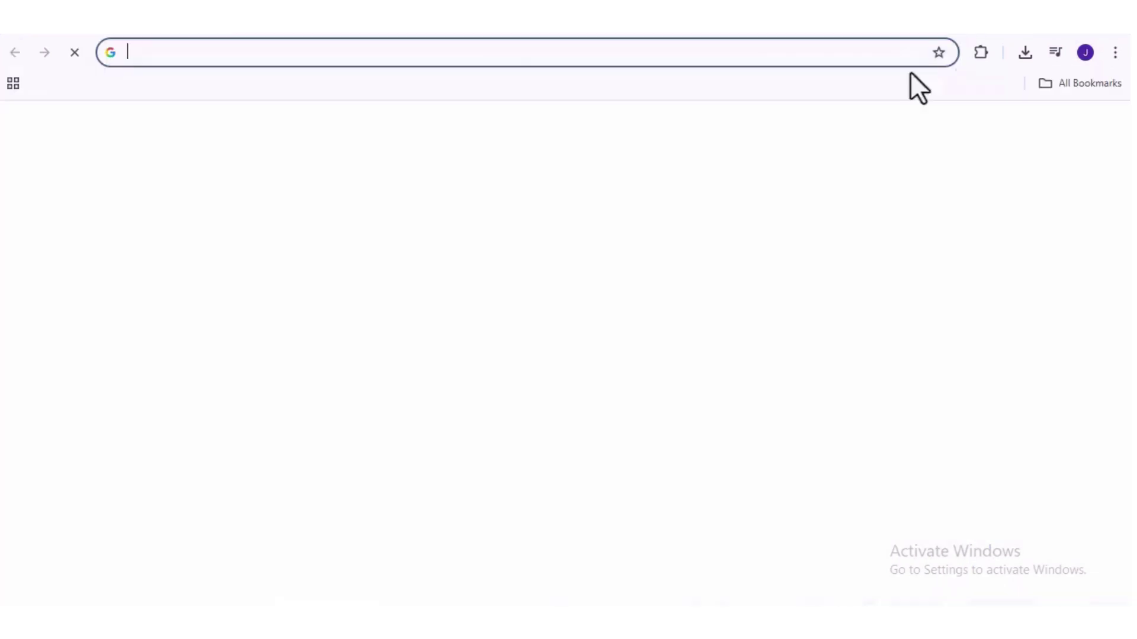
Load the live site cakeshop.com in a new browser tab.
key("ctrl+t")
left_click(363, 349)
type("cakes")
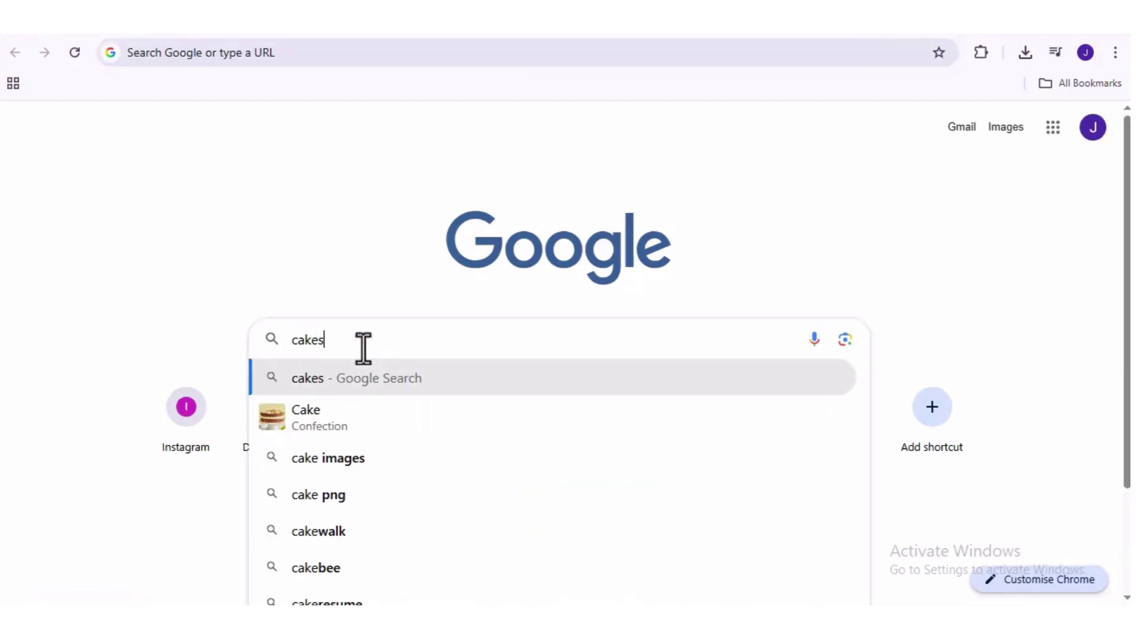
type("hop.com")
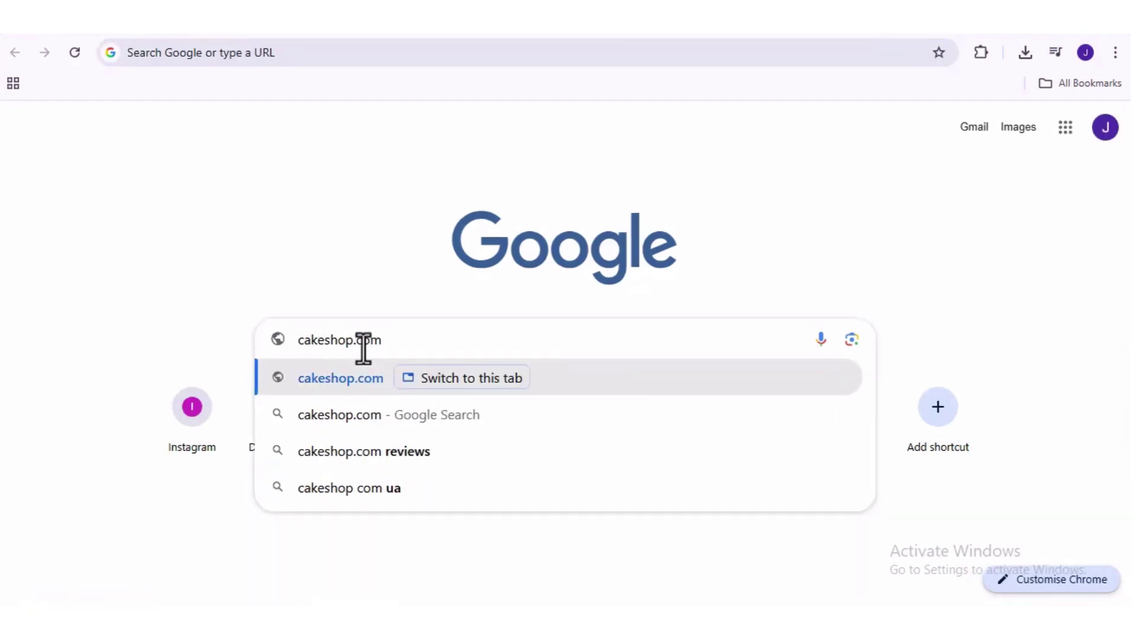
key("Return")
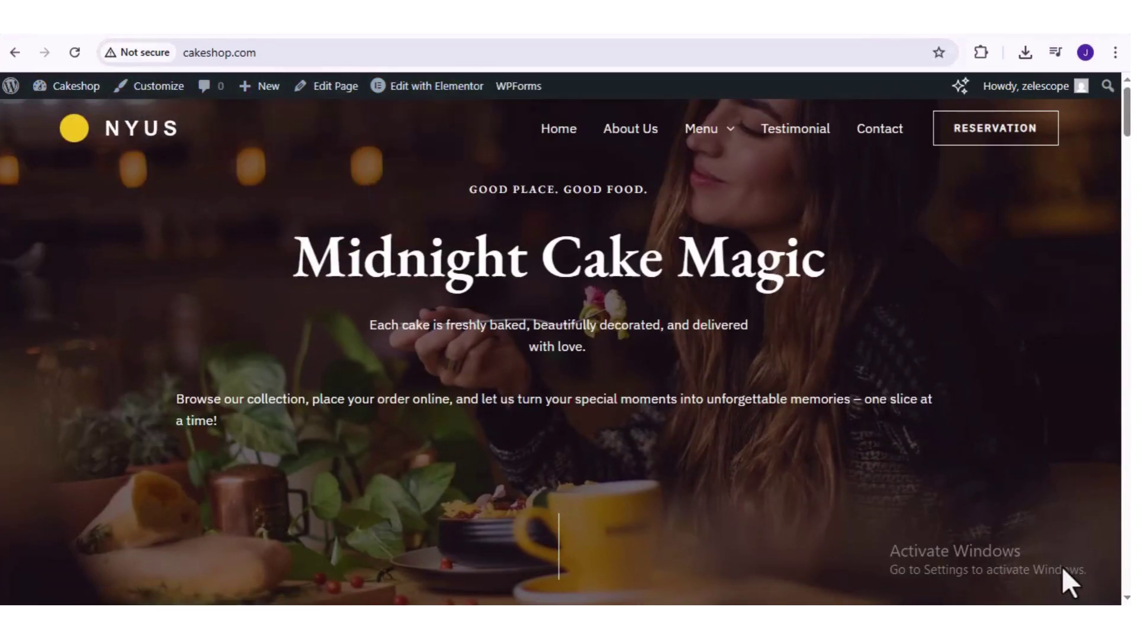
Create a new page titled "Our Team", dismiss the editor's welcome guide, and open the page in Elementor.
mouse_move(268, 90)
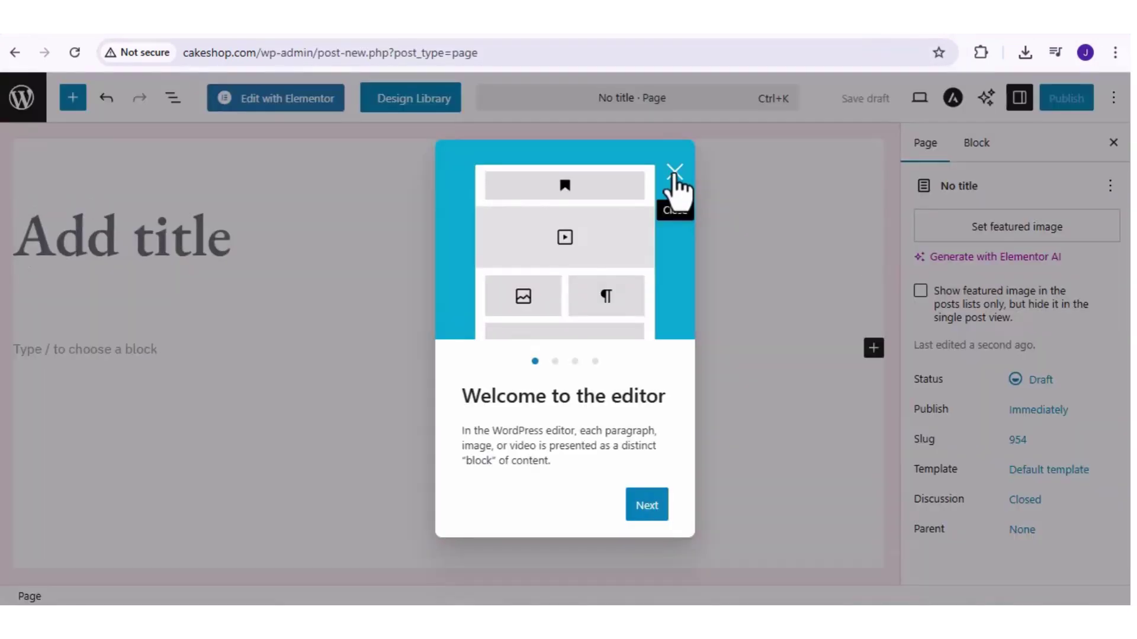
left_click(674, 173)
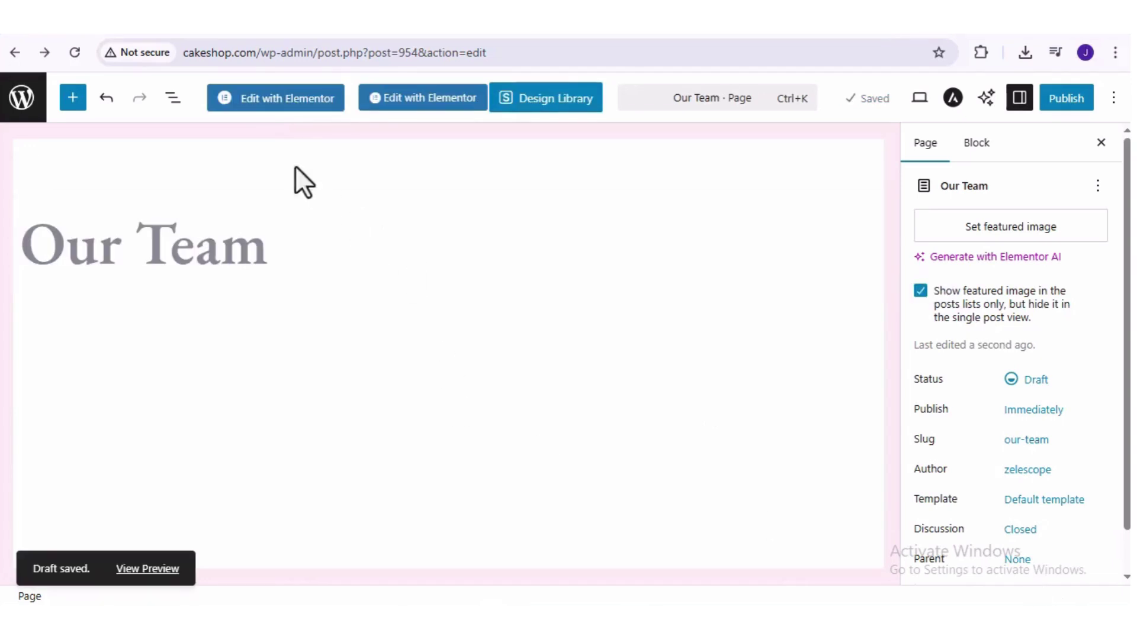
left_click(267, 99)
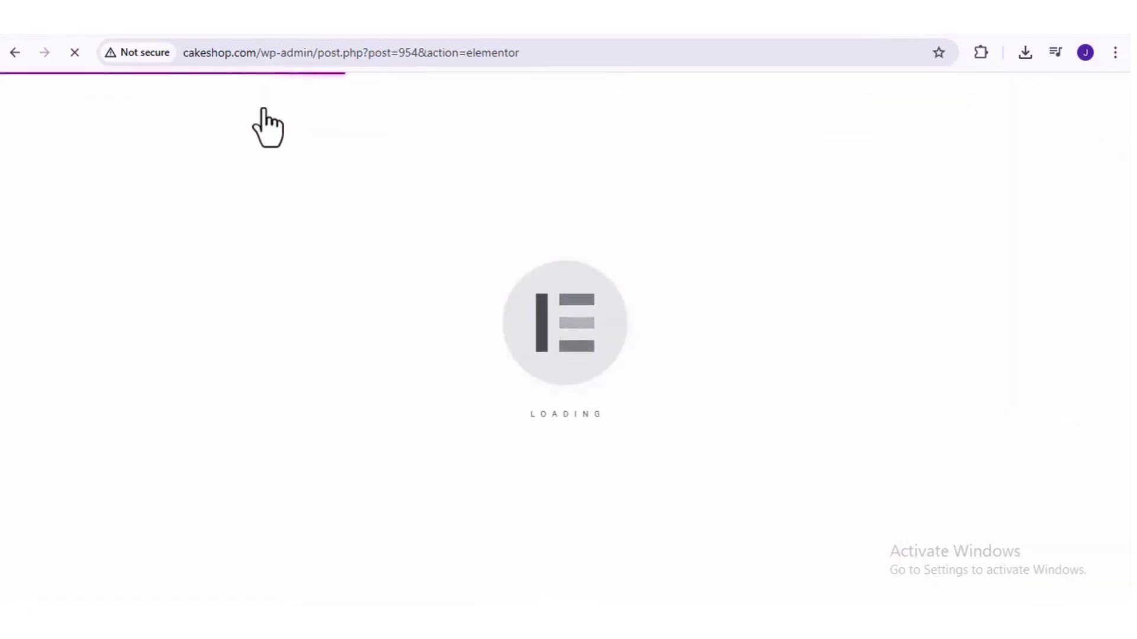
Add a Text Editor widget to the empty page and replace its placeholder text with "Our Team".
scroll(98, 412, "down", 3)
scroll(89, 403, "up", 2)
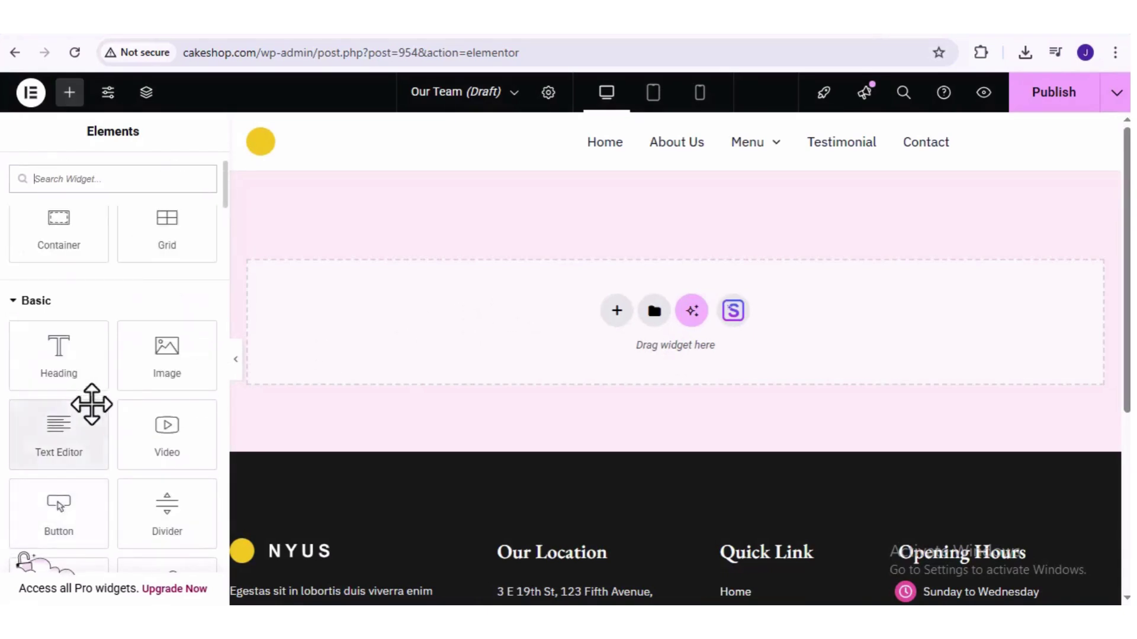
left_click_drag(51, 434, 609, 310)
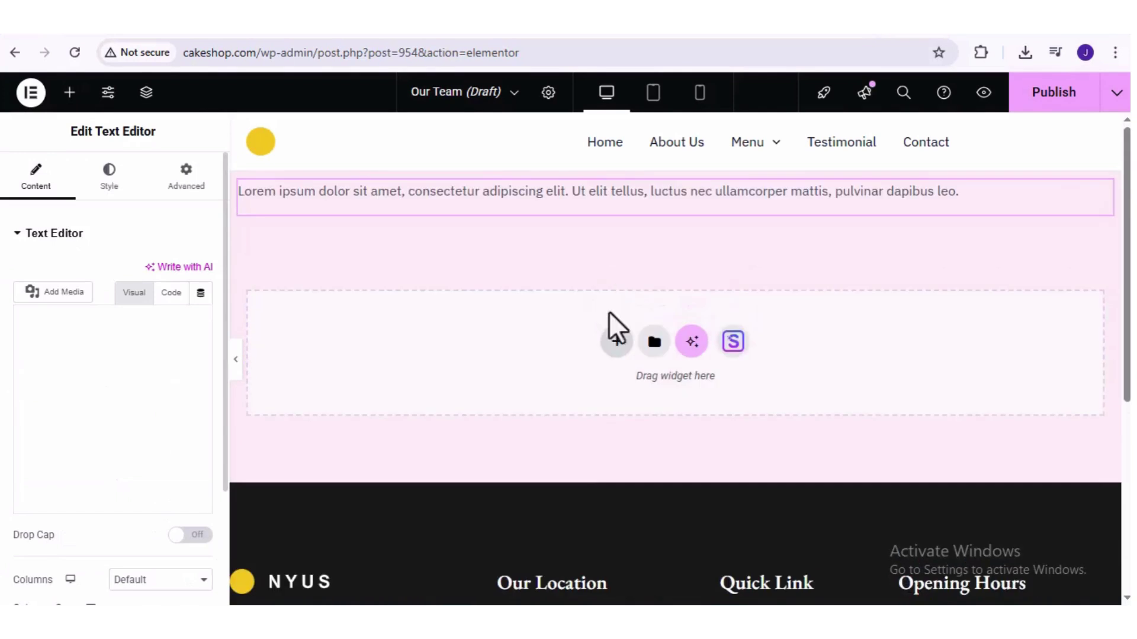
triple_click(320, 191)
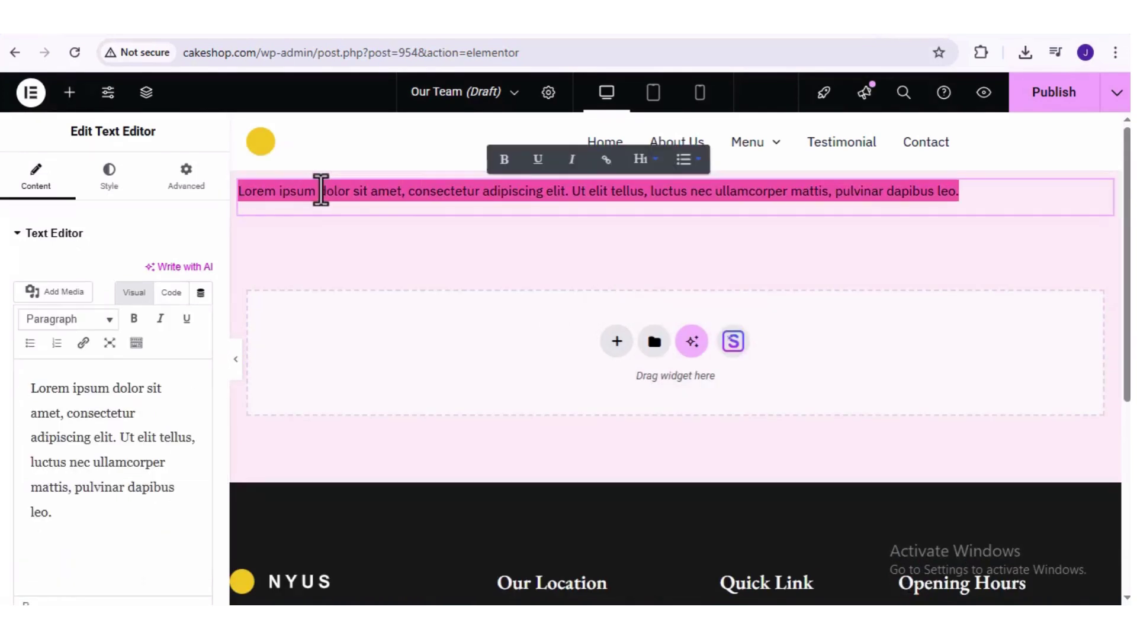
type("Our Team")
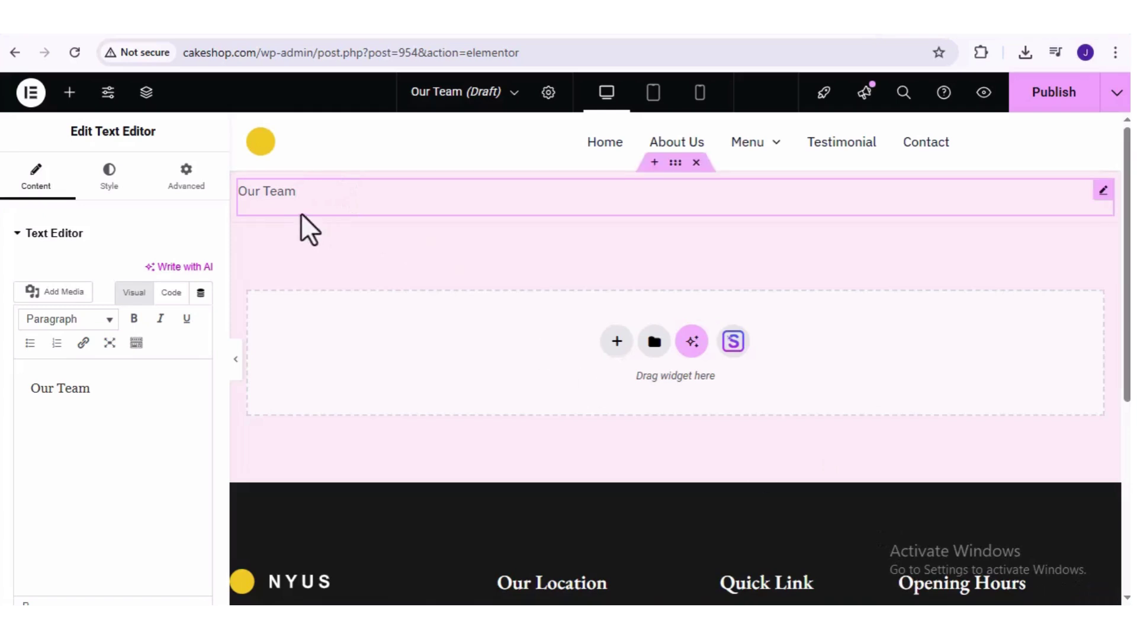
Import the block with a Secondary Heading and four team member portrait cards from the template library below the text.
left_click(732, 344)
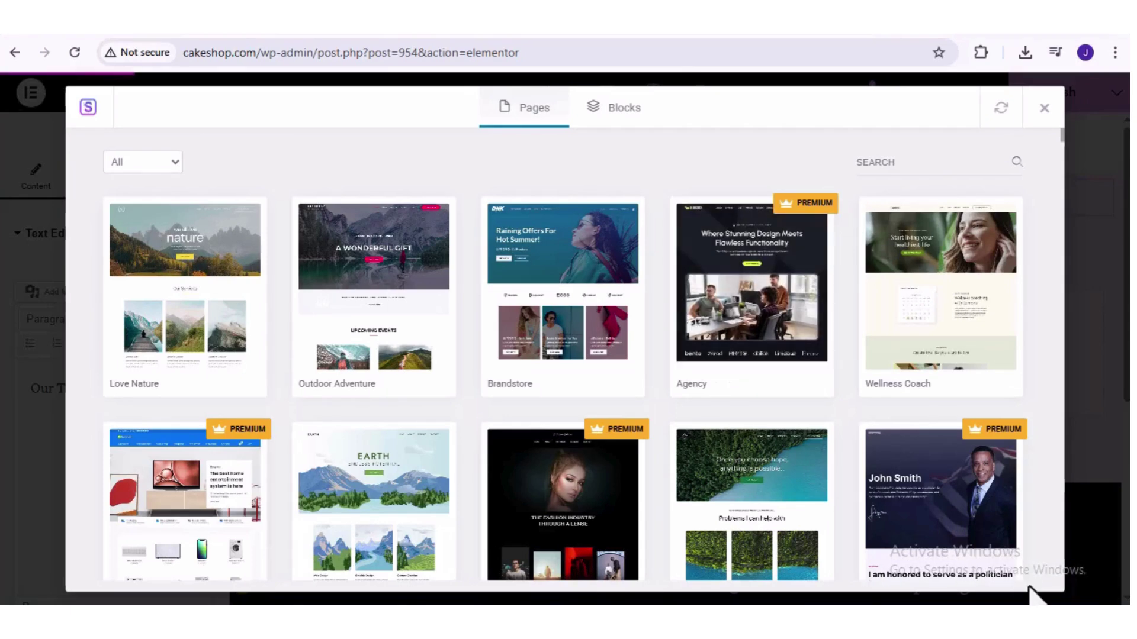
left_click(622, 130)
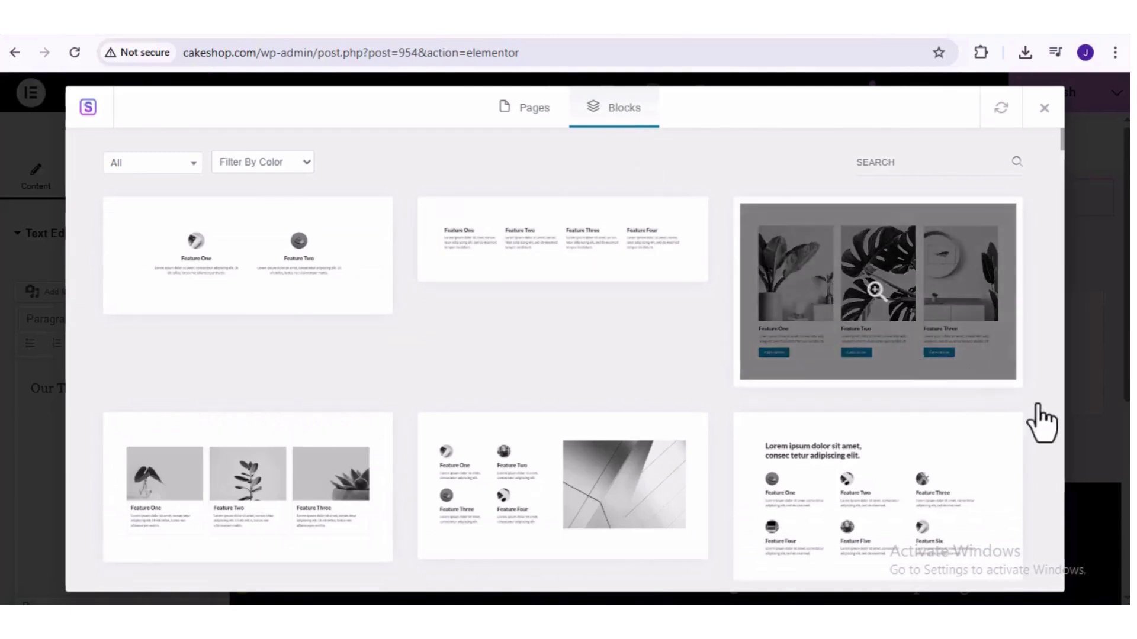
scroll(584, 394, "down", 5)
scroll(584, 399, "down", 5)
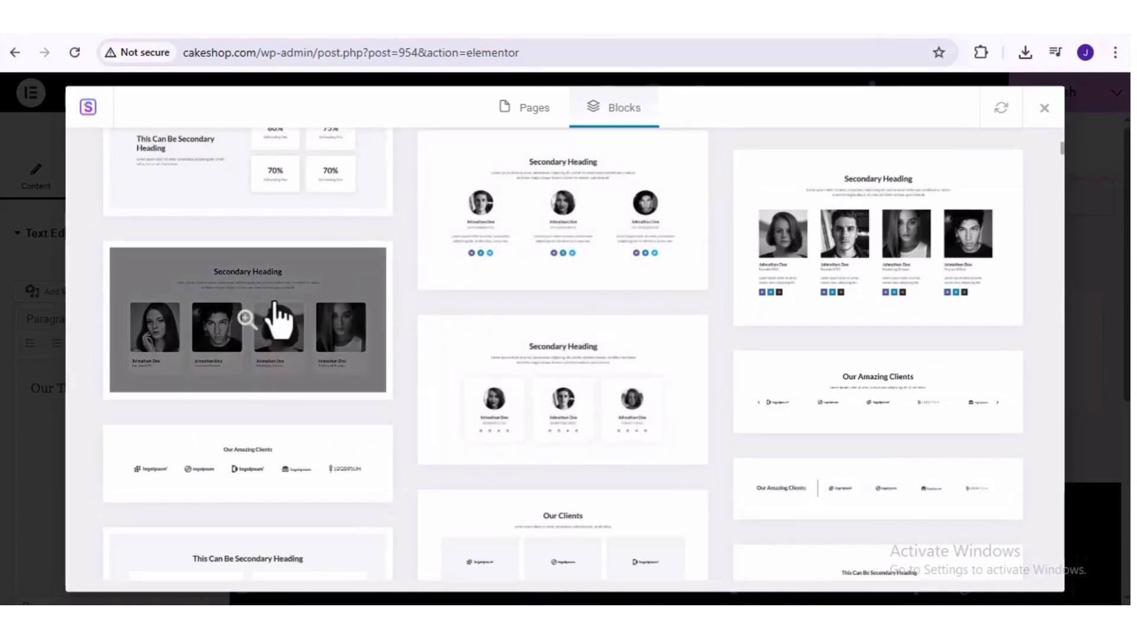
left_click(239, 324)
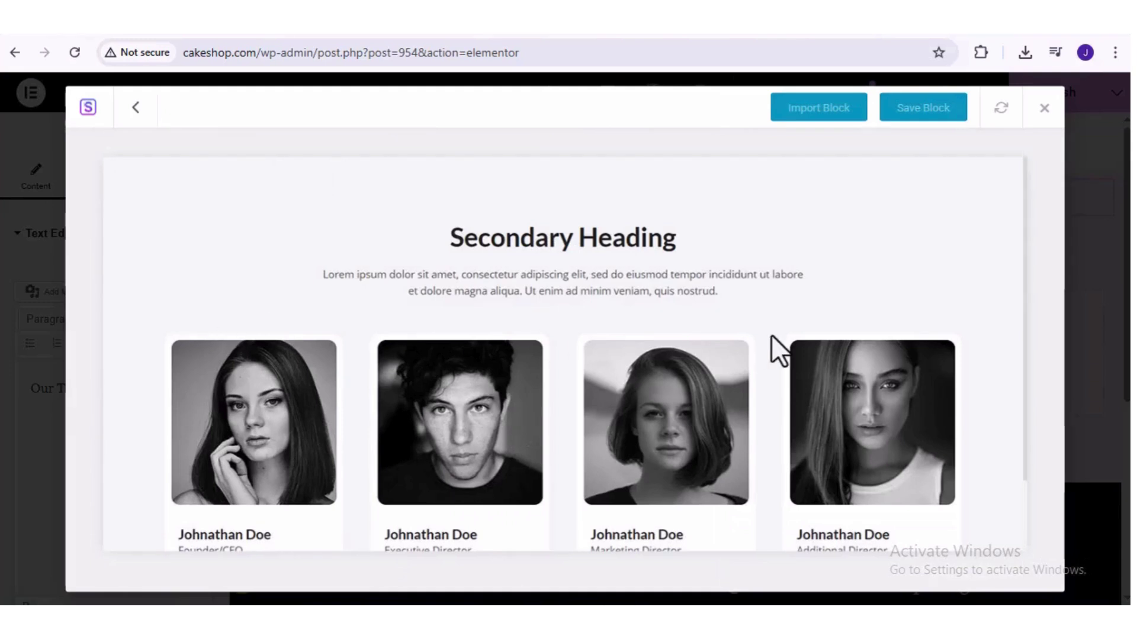
left_click(822, 112)
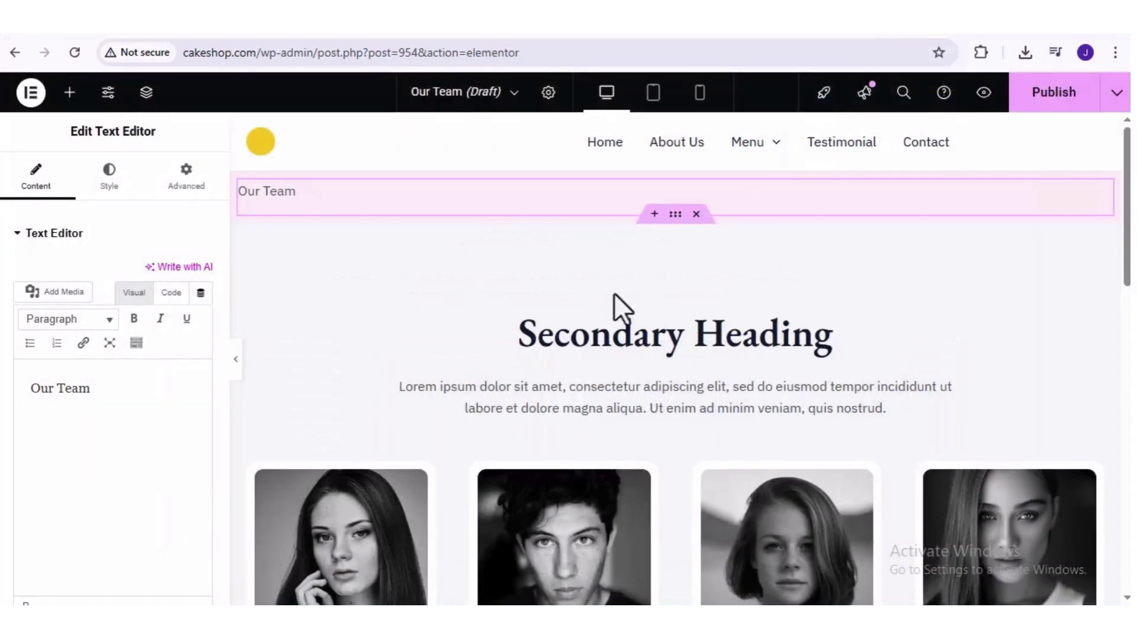
Select the Executive Director's portrait and the Founder/CEO's portrait in the team block to inspect their image settings.
scroll(505, 392, "down", 3)
left_click(541, 379)
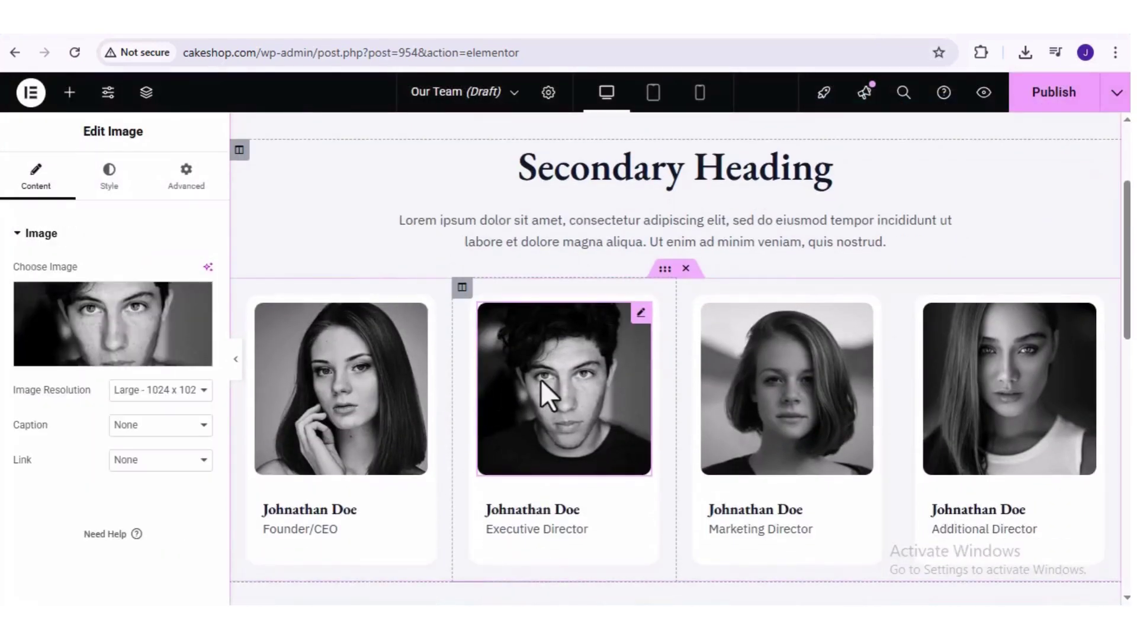
left_click(392, 418)
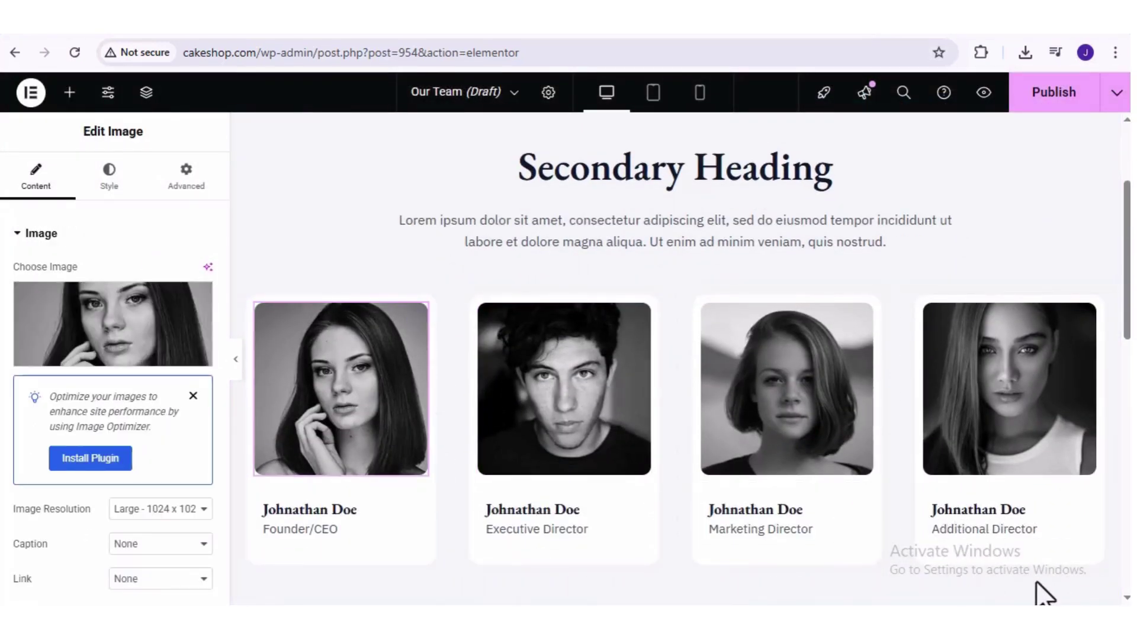
Open the template library in the empty area below the team block, browse the page templates, and preview the pink branding portfolio template.
scroll(566, 404, "down", 10)
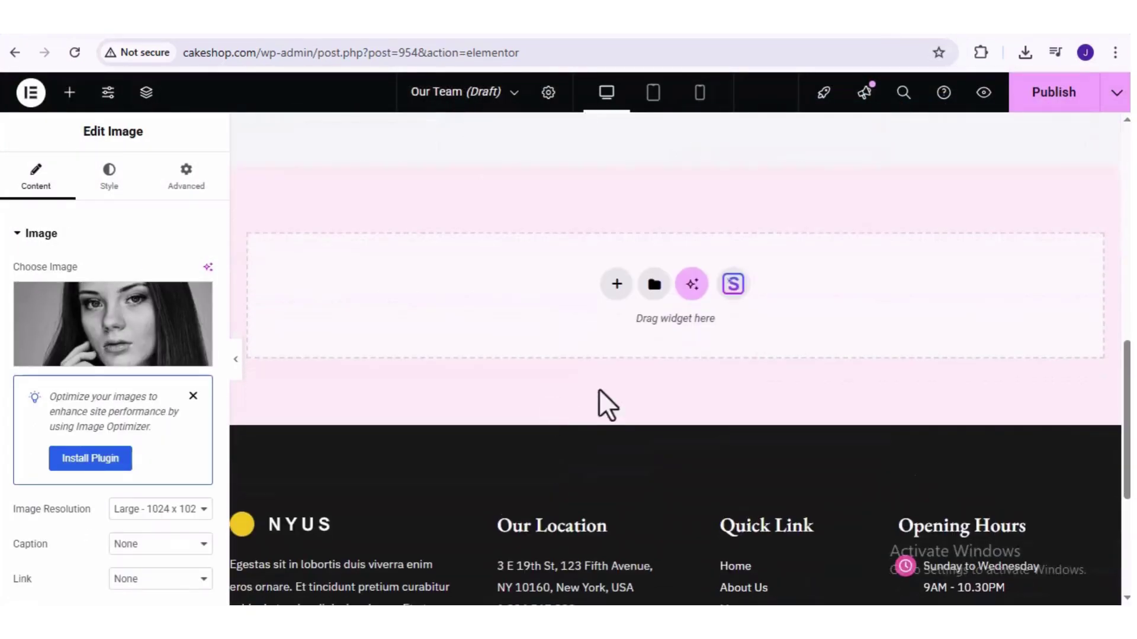
left_click(733, 284)
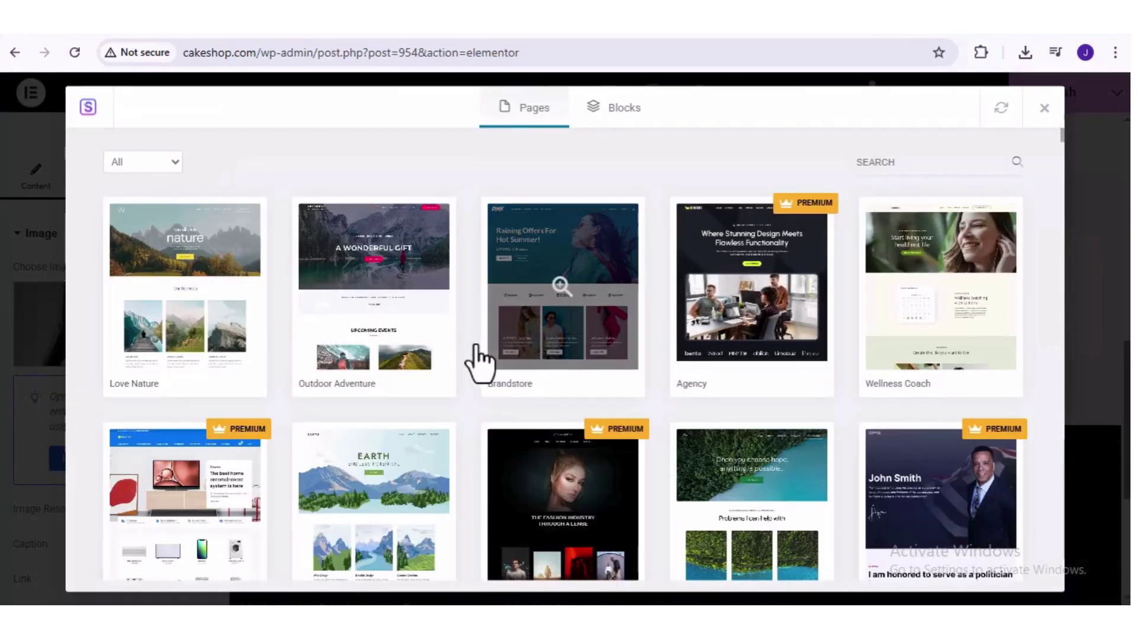
scroll(452, 344, "down", 10)
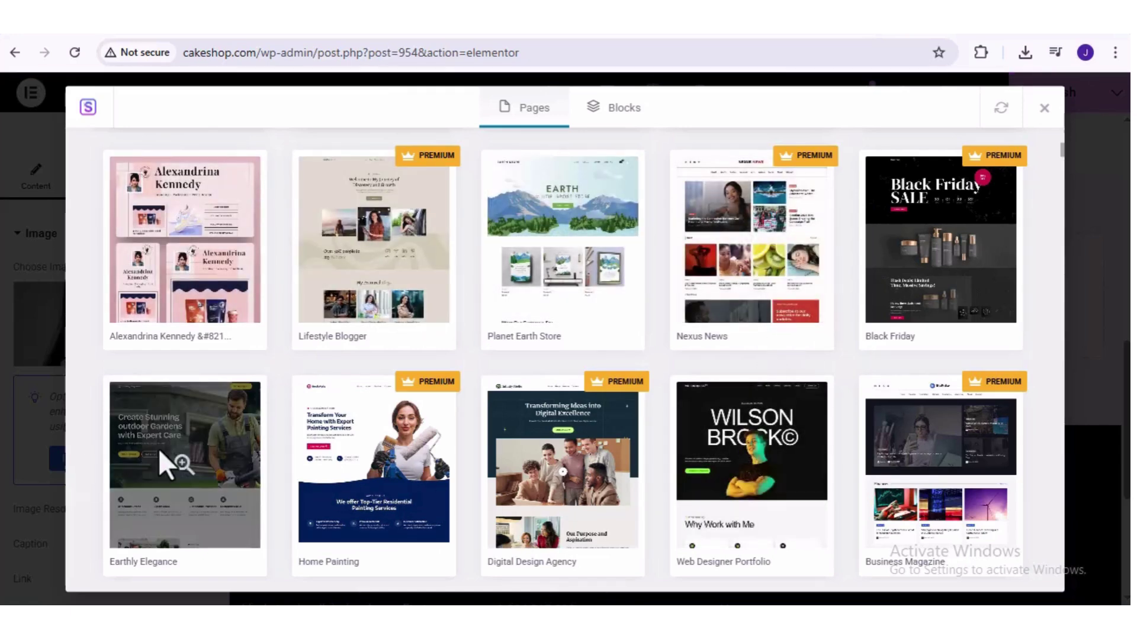
scroll(188, 453, "down", 4)
scroll(269, 451, "down", 3)
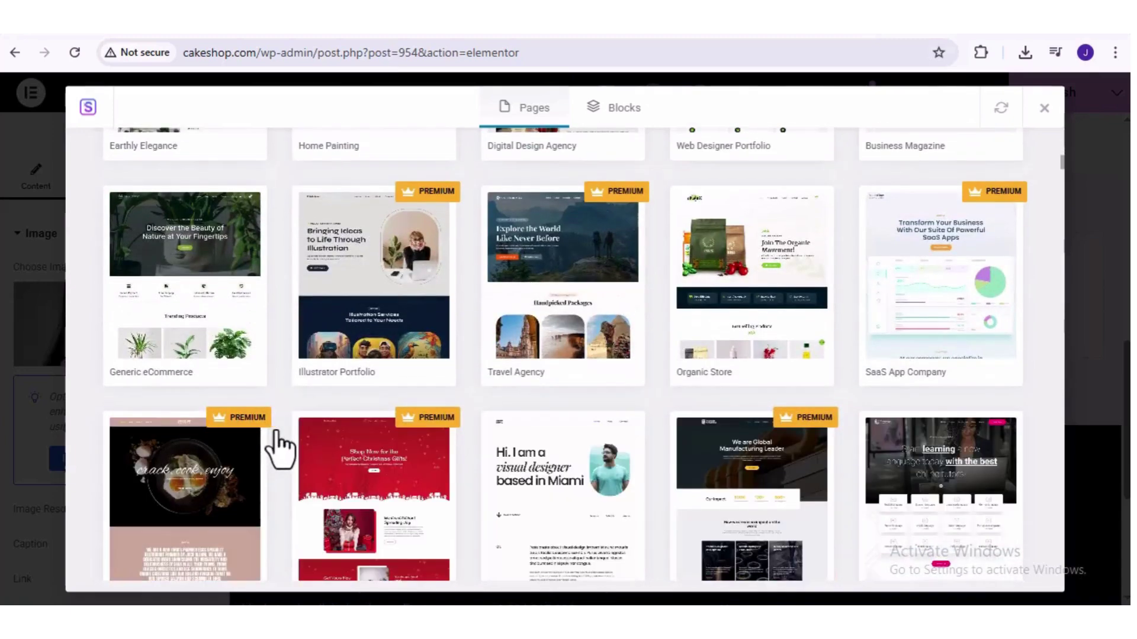
scroll(279, 444, "down", 4)
scroll(276, 444, "down", 3)
left_click(503, 341)
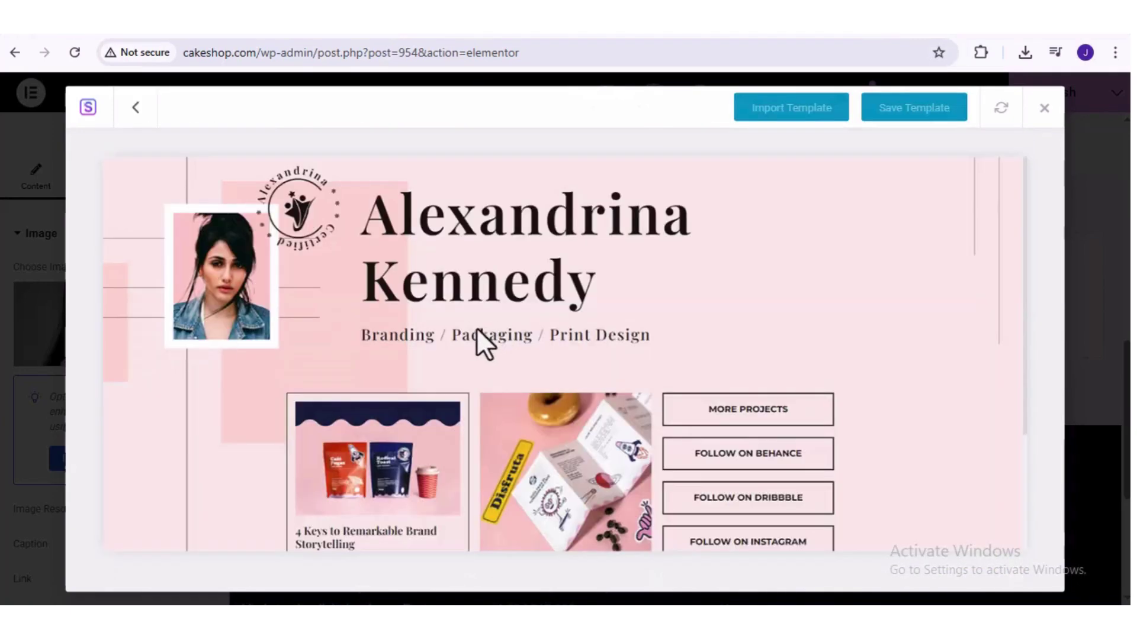
scroll(477, 328, "down", 3)
scroll(477, 328, "up", 3)
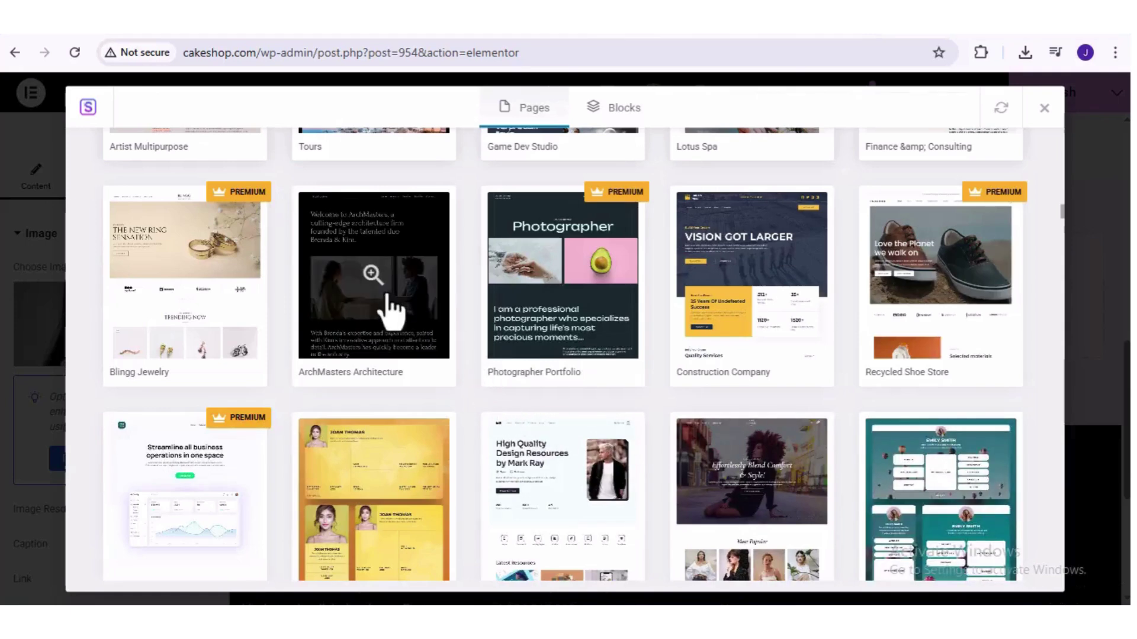
Preview the Home page of the ArchMasters Architecture template and import it below the team block.
left_click(393, 310)
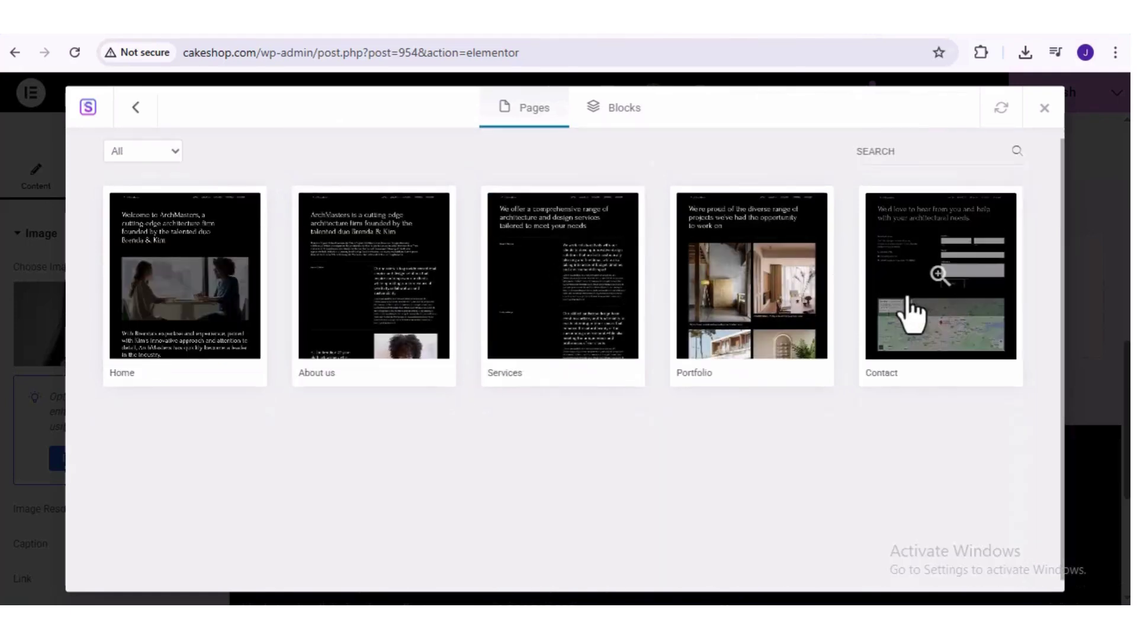
left_click(188, 290)
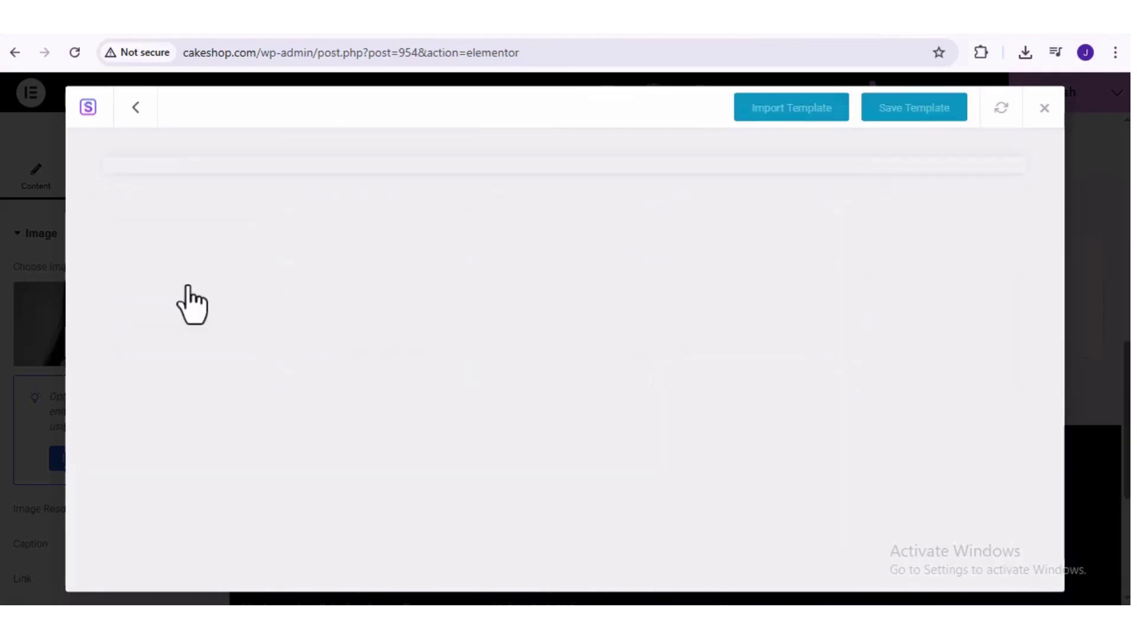
scroll(687, 252, "down", 7)
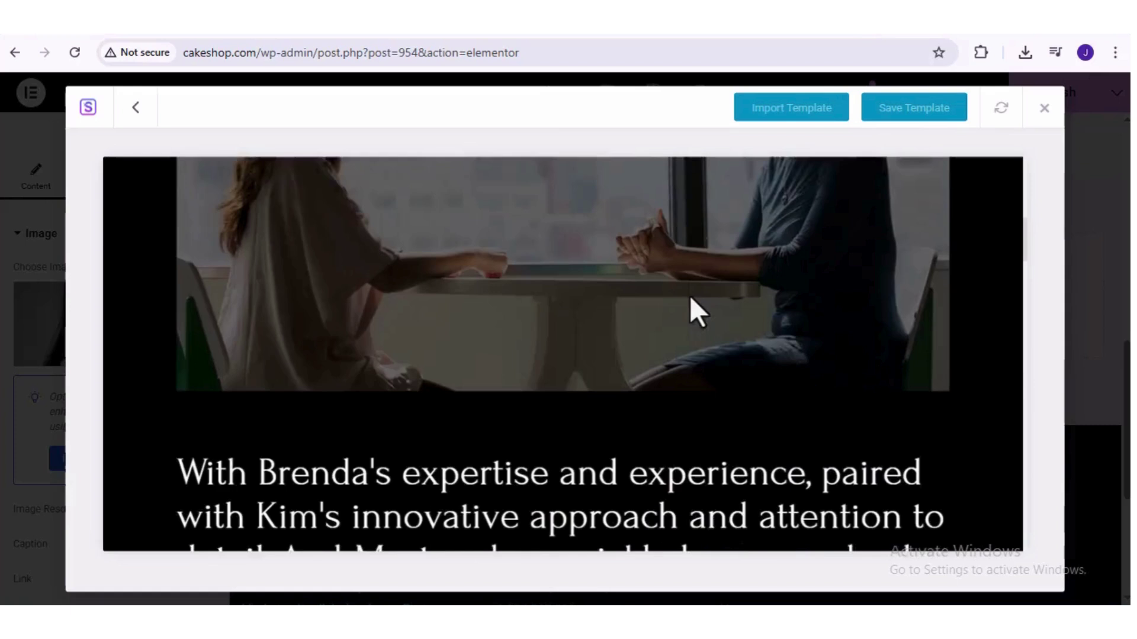
scroll(690, 295, "up", 3)
scroll(716, 305, "down", 3)
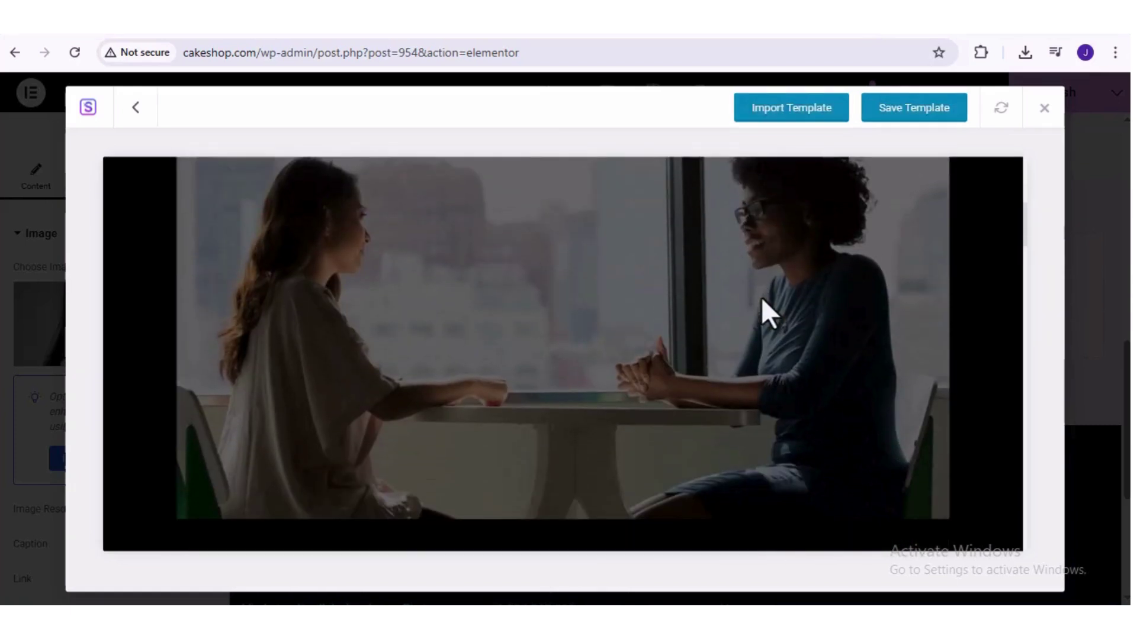
scroll(735, 308, "up", 1)
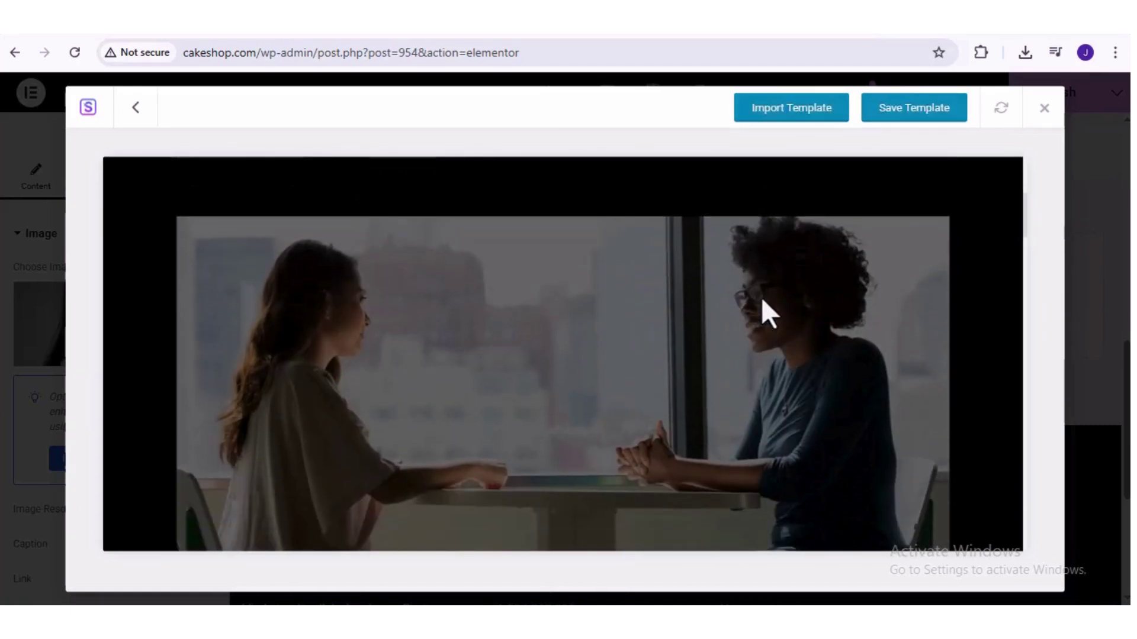
scroll(762, 297, "down", 1)
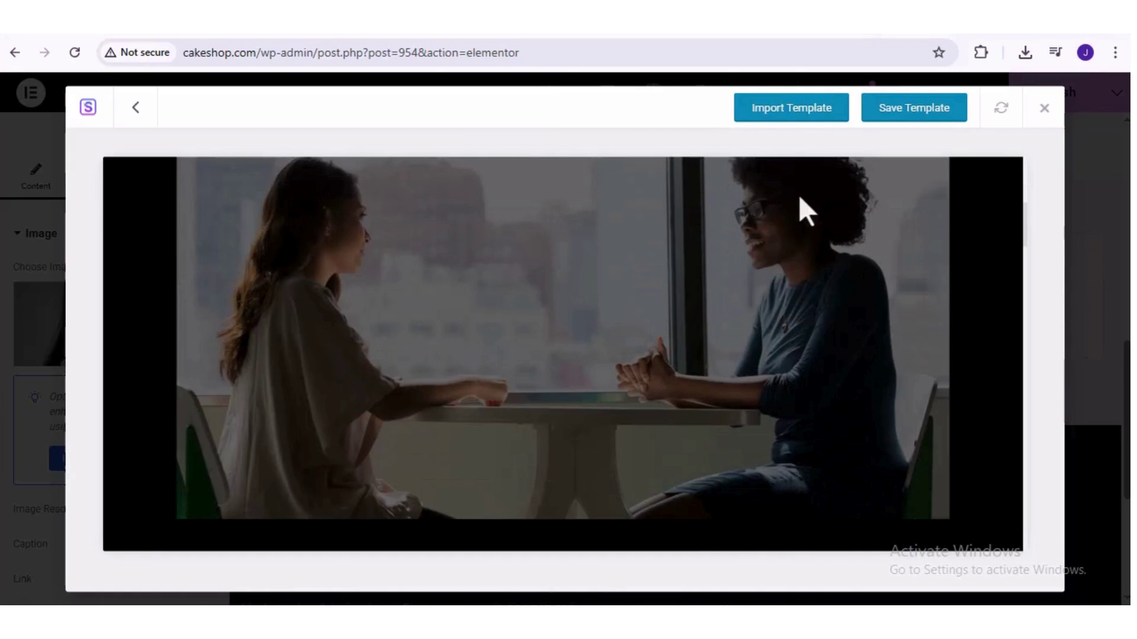
left_click(804, 119)
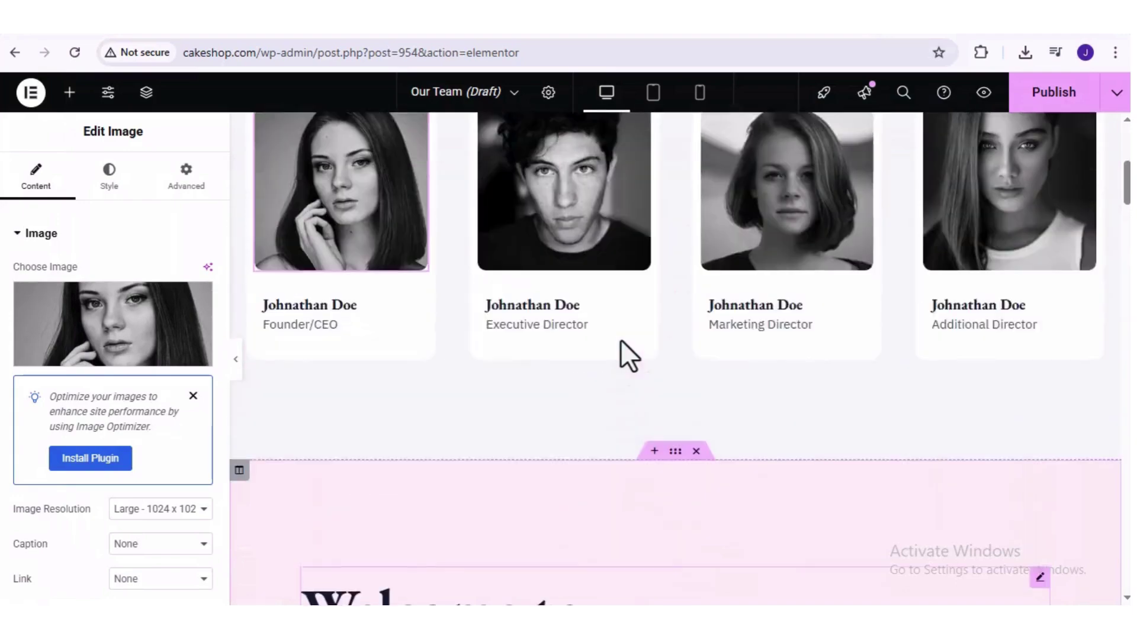
Review the imported ArchMasters content and try deleting its section from the page.
scroll(542, 331, "down", 10)
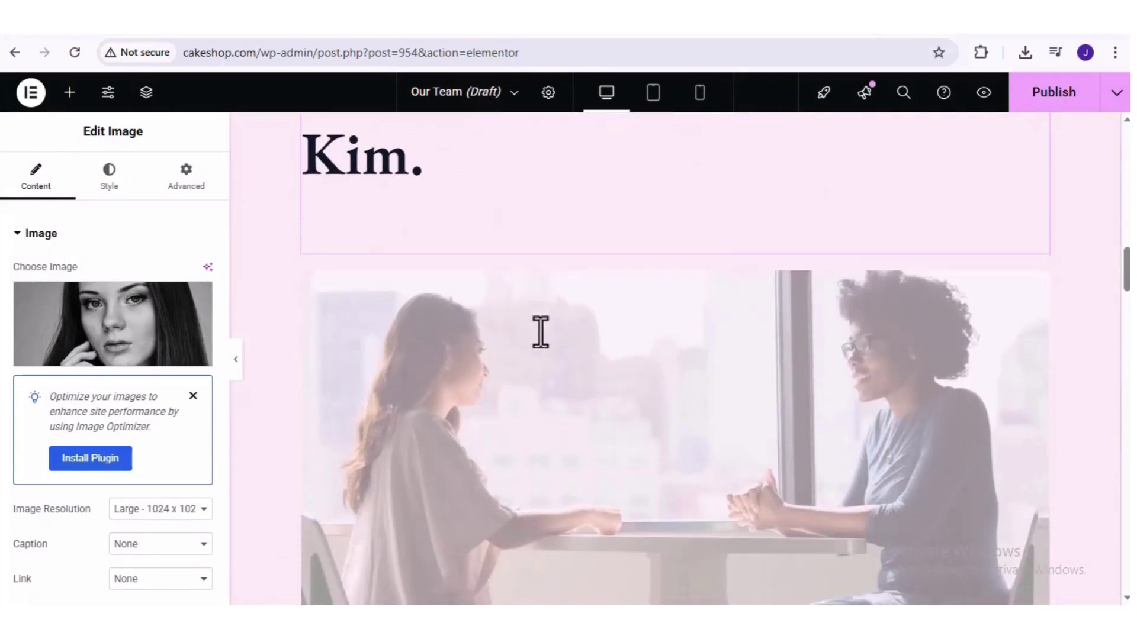
scroll(559, 328, "down", 5)
scroll(583, 325, "down", 4)
scroll(832, 406, "up", 20)
scroll(497, 367, "up", 2)
left_click(697, 407)
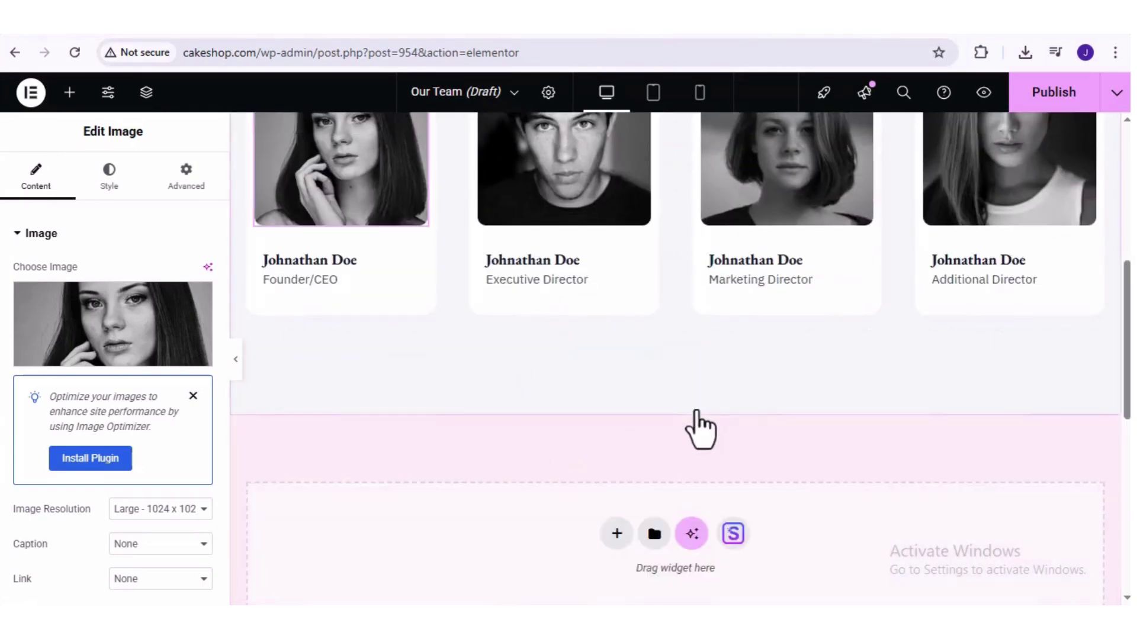
Publish the Our Team page, open its preview, and check the layout from header to footer.
scroll(711, 403, "down", 6)
scroll(611, 356, "up", 15)
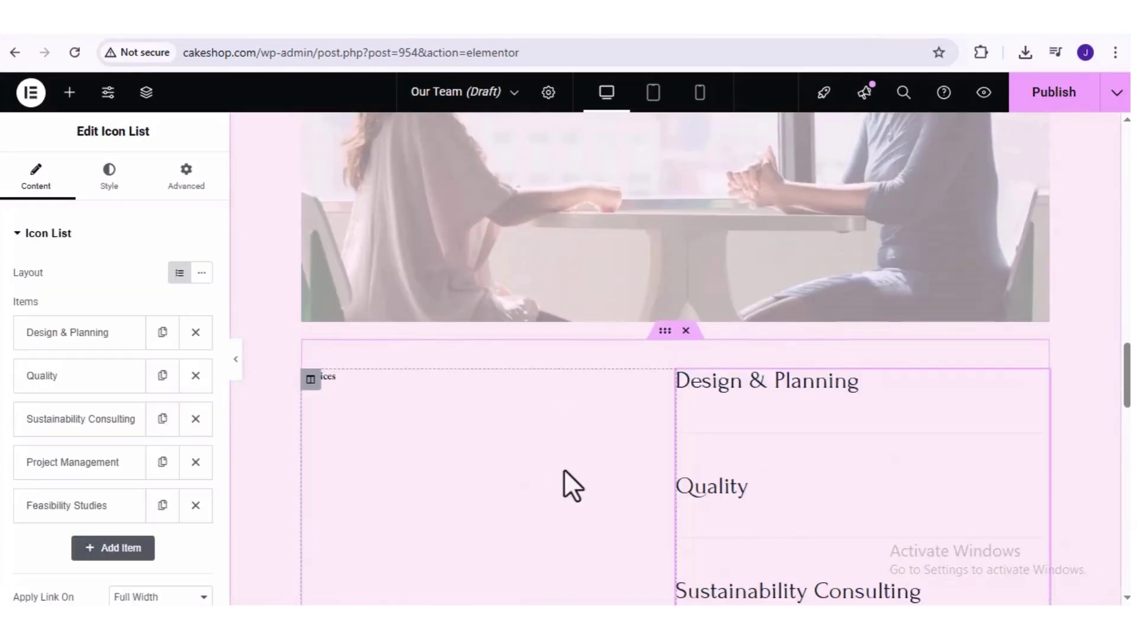
scroll(564, 470, "up", 10)
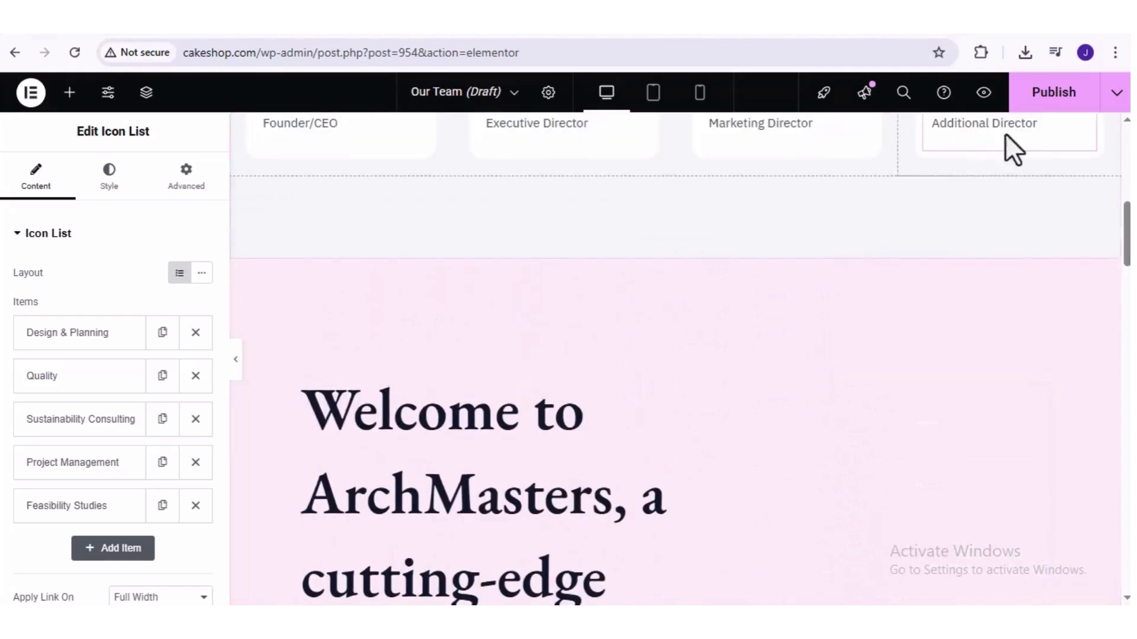
left_click(1037, 93)
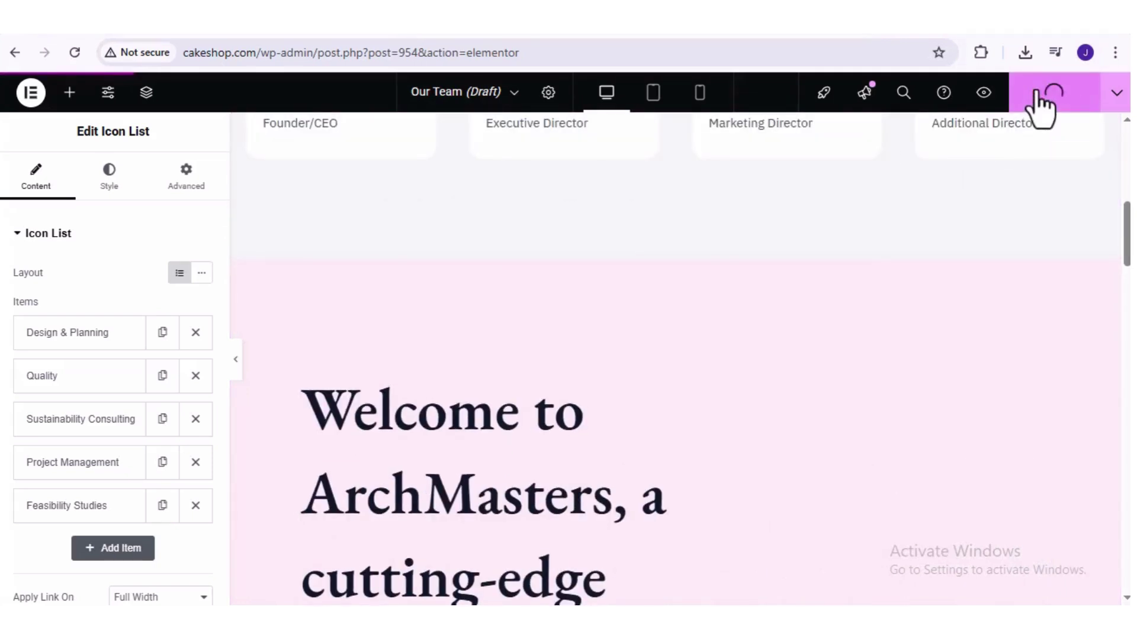
left_click(984, 94)
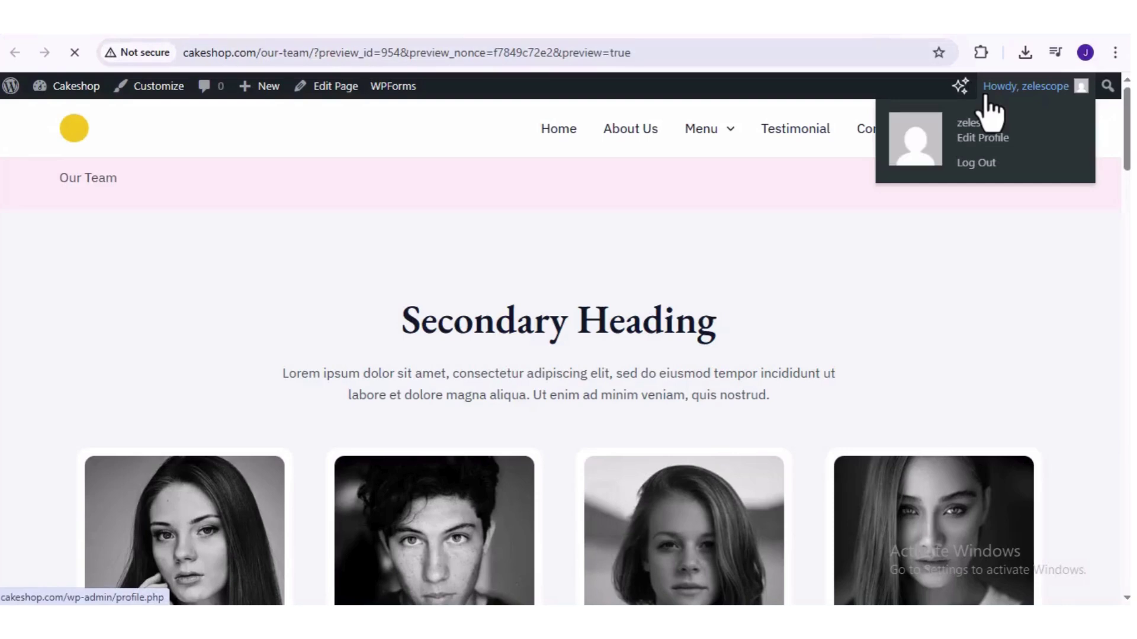
scroll(635, 320, "down", 15)
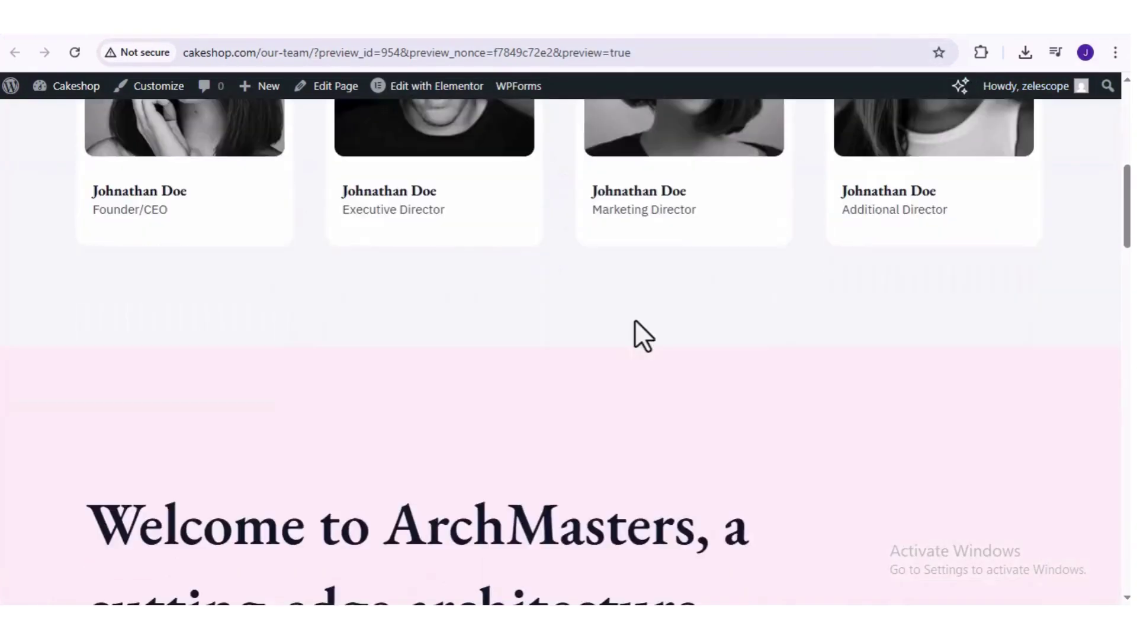
scroll(635, 322, "down", 10)
scroll(635, 323, "up", 20)
scroll(752, 316, "up", 10)
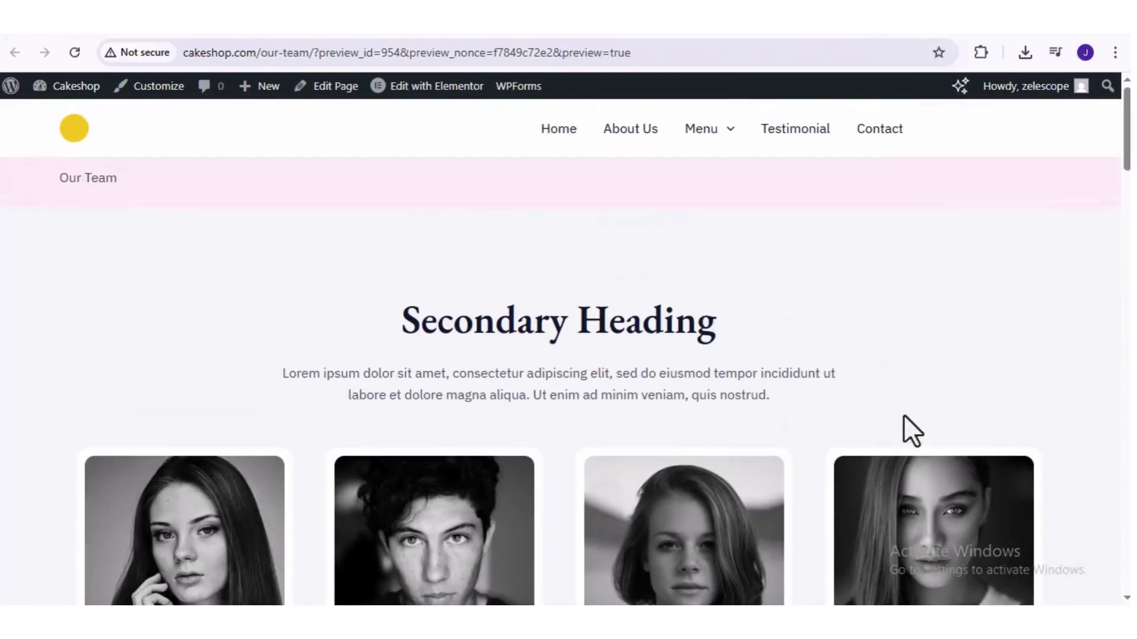
Add the Our Team page to the Main menu in the site customizer and publish the change.
left_click(152, 89)
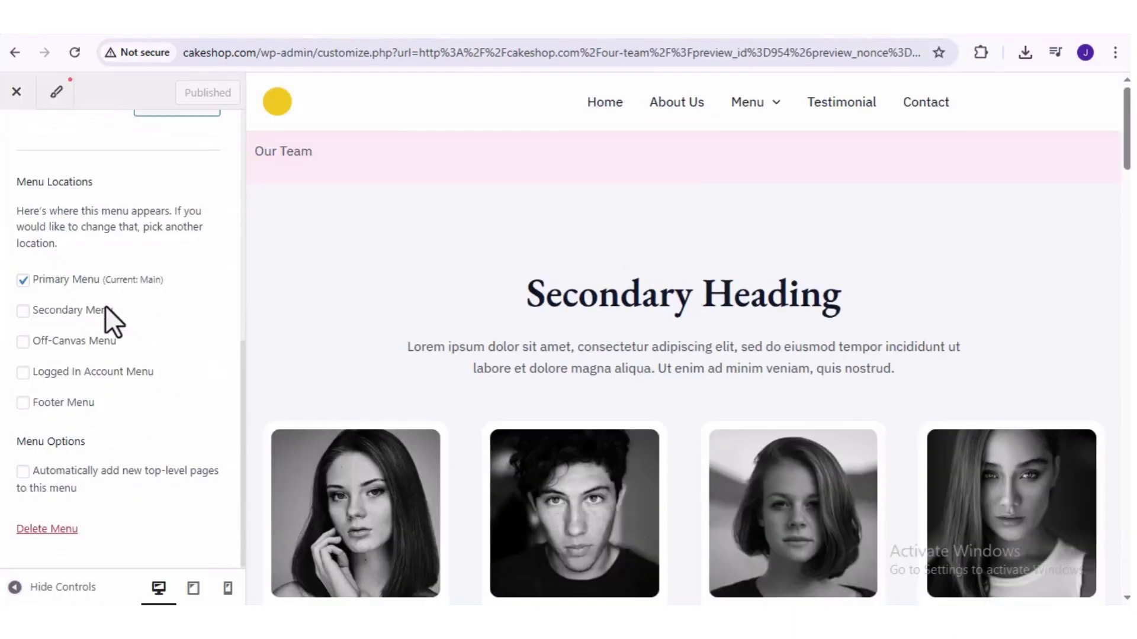
scroll(105, 304, "up", 7)
scroll(105, 305, "up", 1)
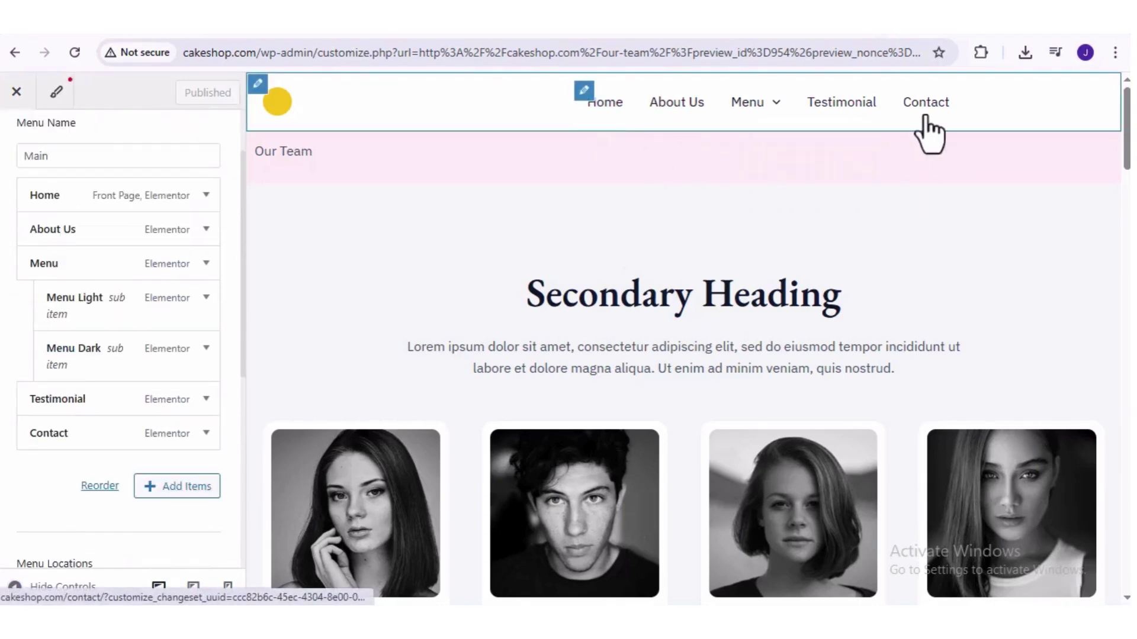
left_click(185, 486)
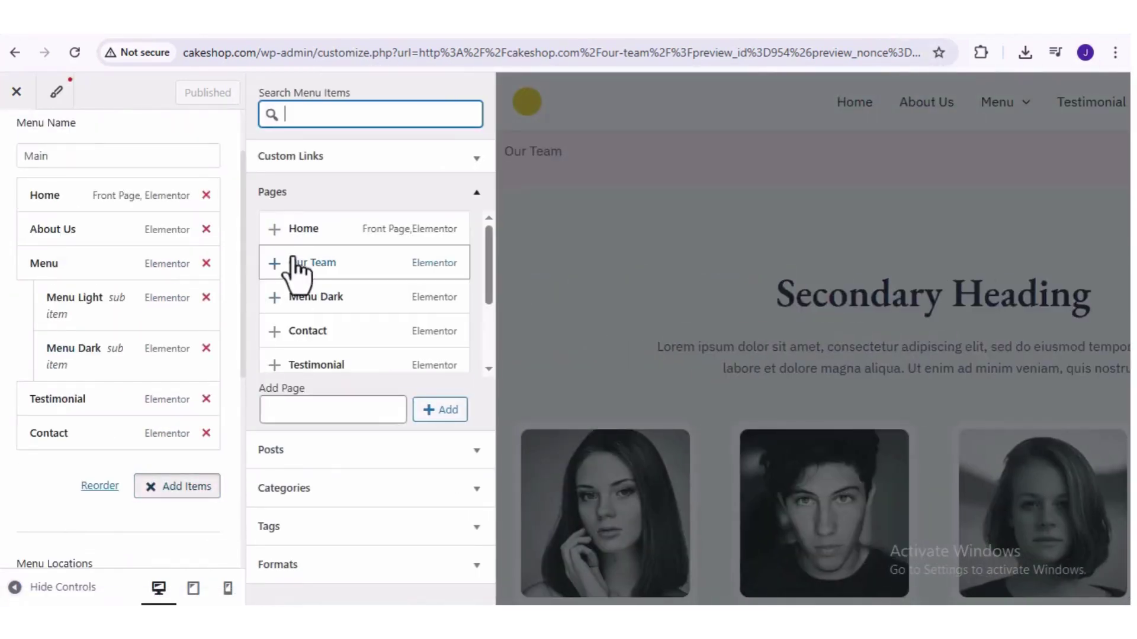
left_click(274, 264)
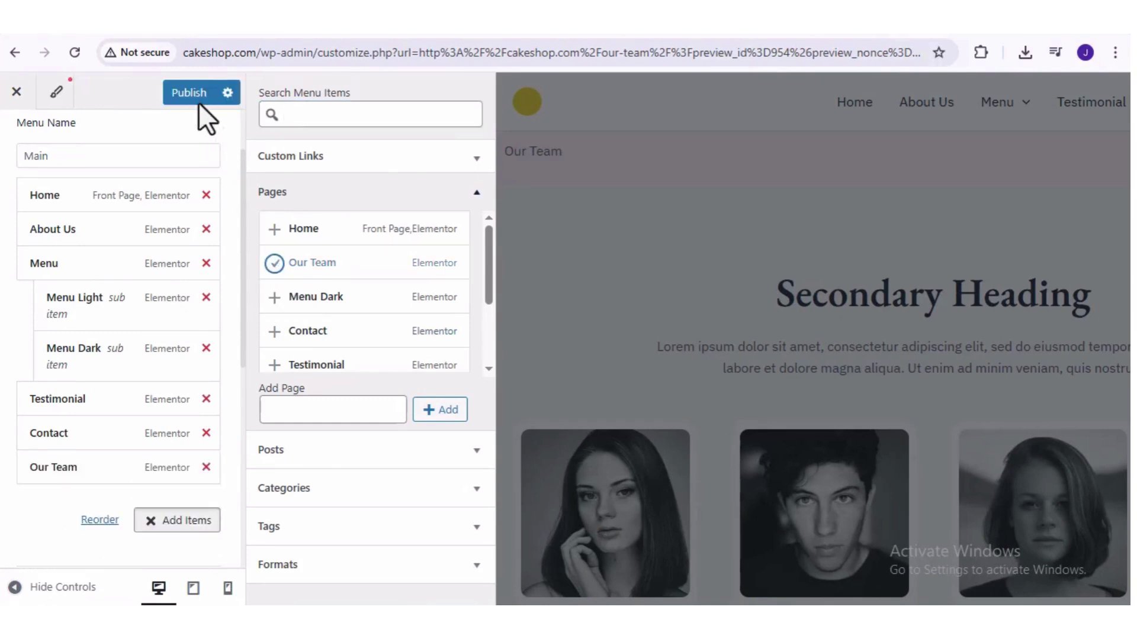
left_click(193, 93)
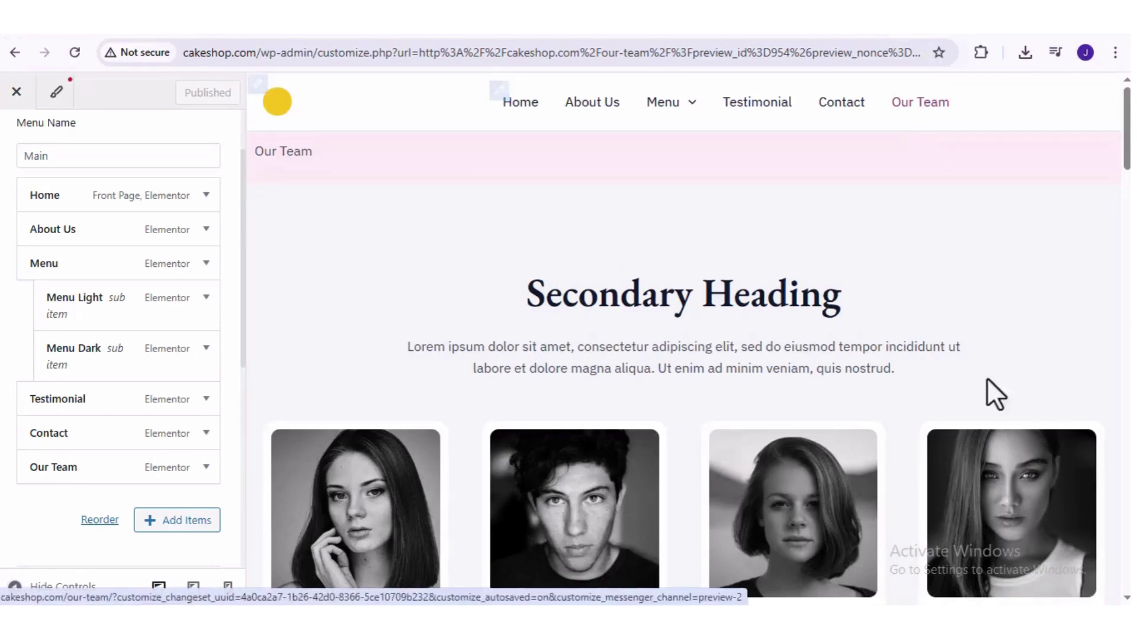
Follow the new Our Team link in the site navigation and check the page it loads.
left_click(927, 104)
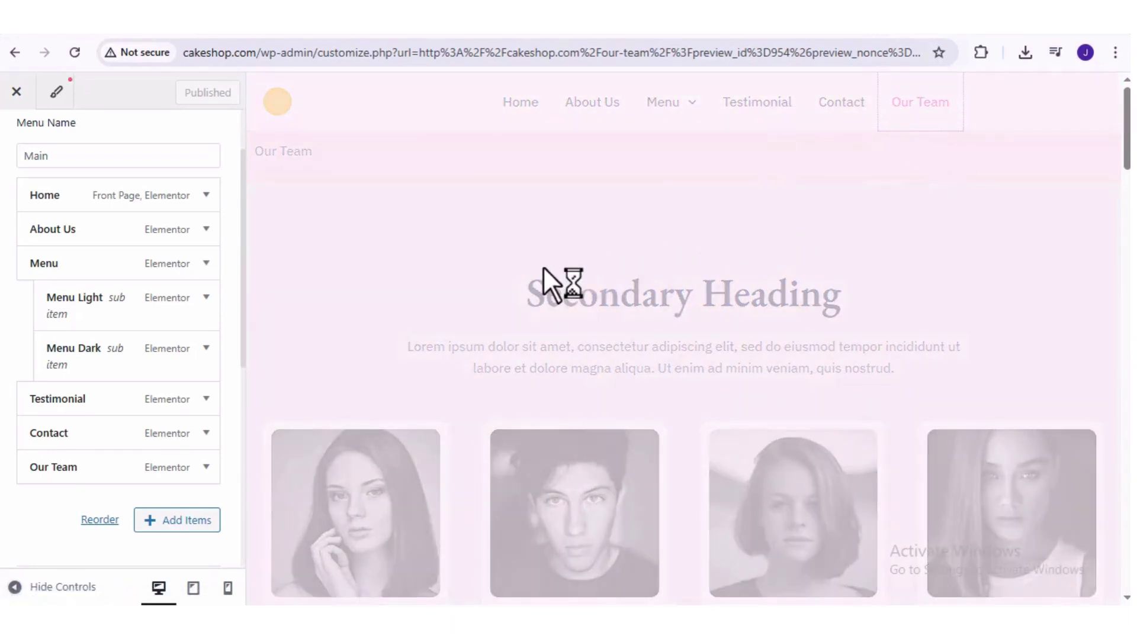
scroll(584, 414, "down", 10)
scroll(584, 414, "up", 10)
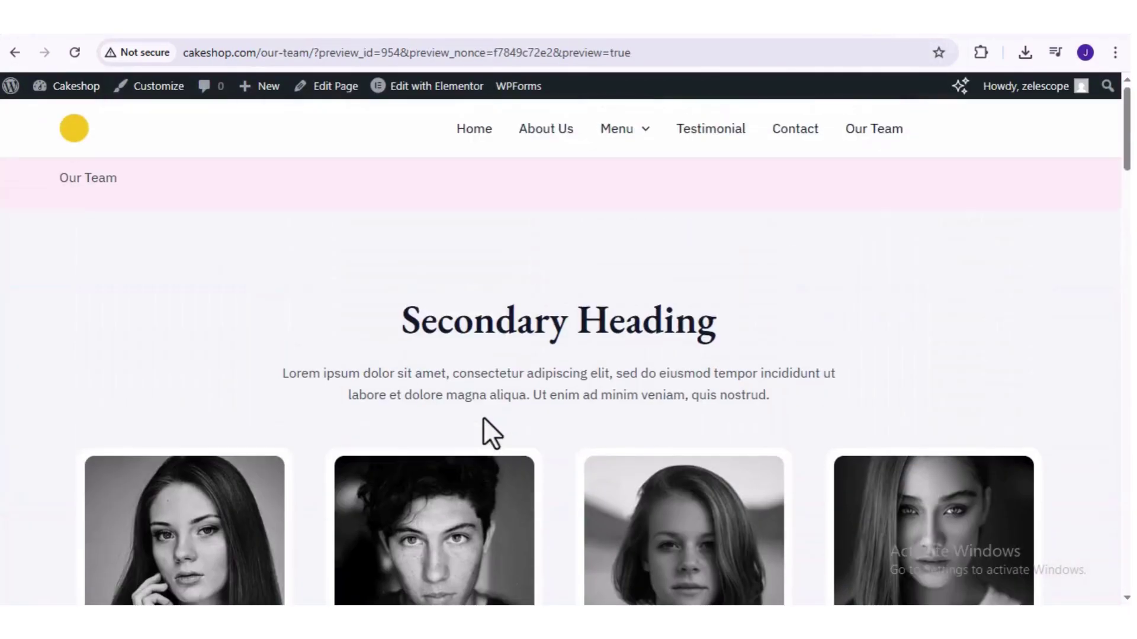
Open the site customizer's Header section and the settings of the logo in the home page header.
left_click(164, 88)
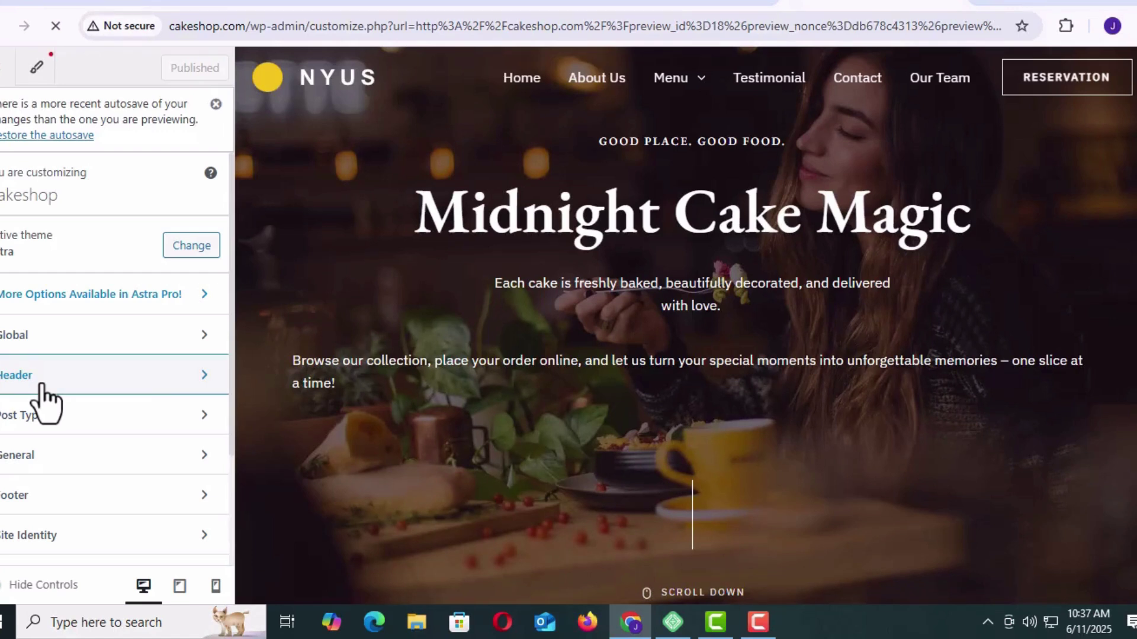
left_click(45, 385)
scroll(44, 403, "down", 1)
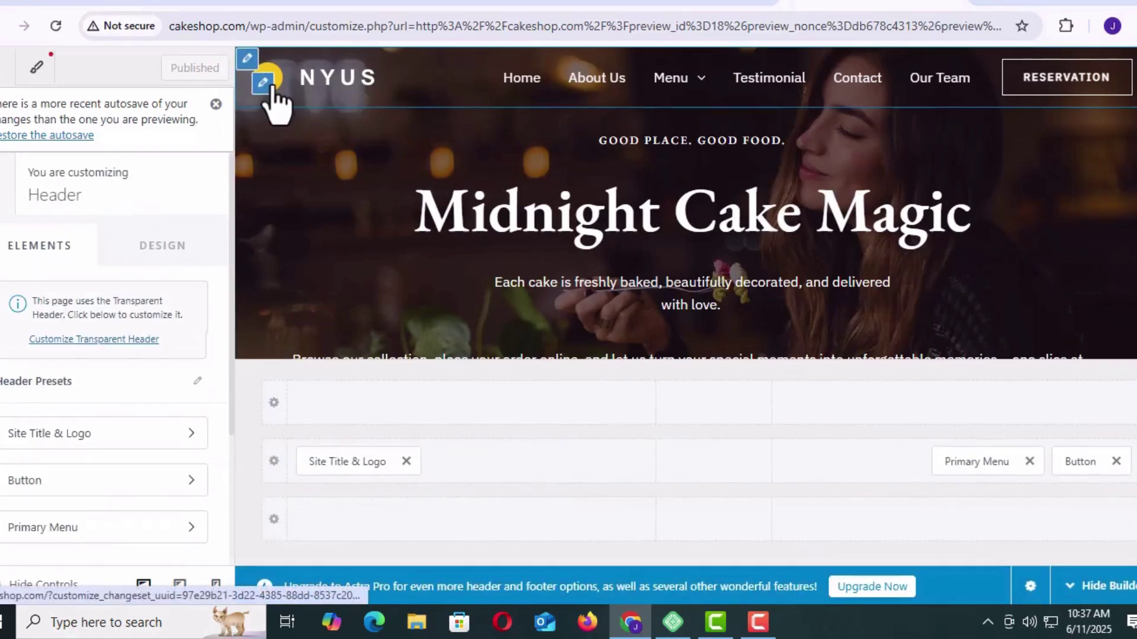
left_click(263, 83)
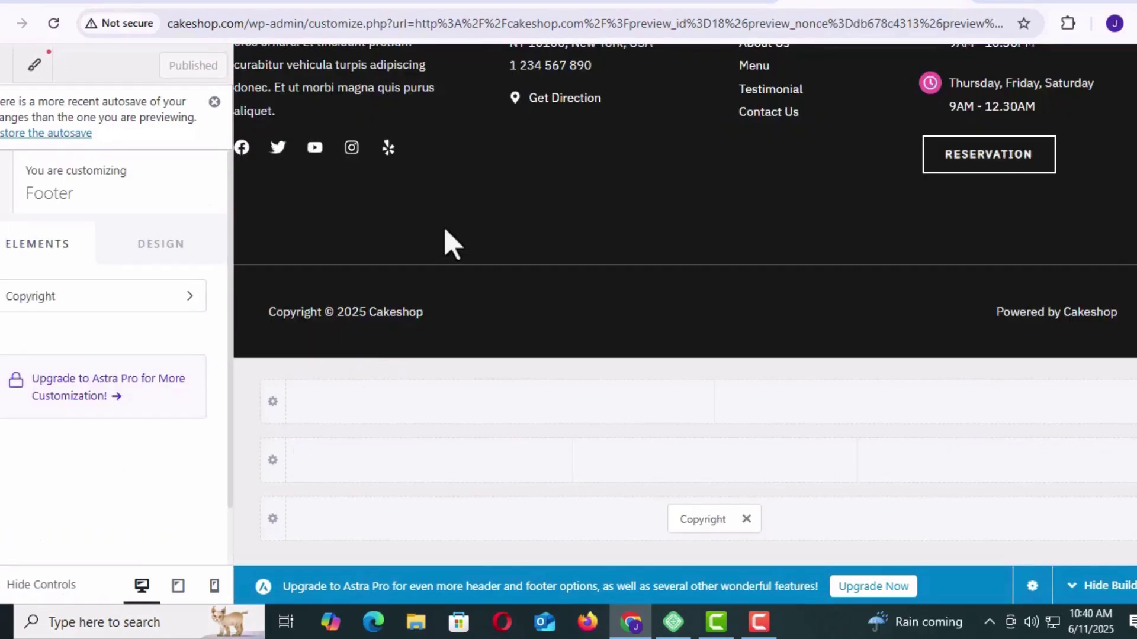
Review the site footer in the customizer preview and follow the footer logo to the home page.
scroll(427, 264, "up", 3)
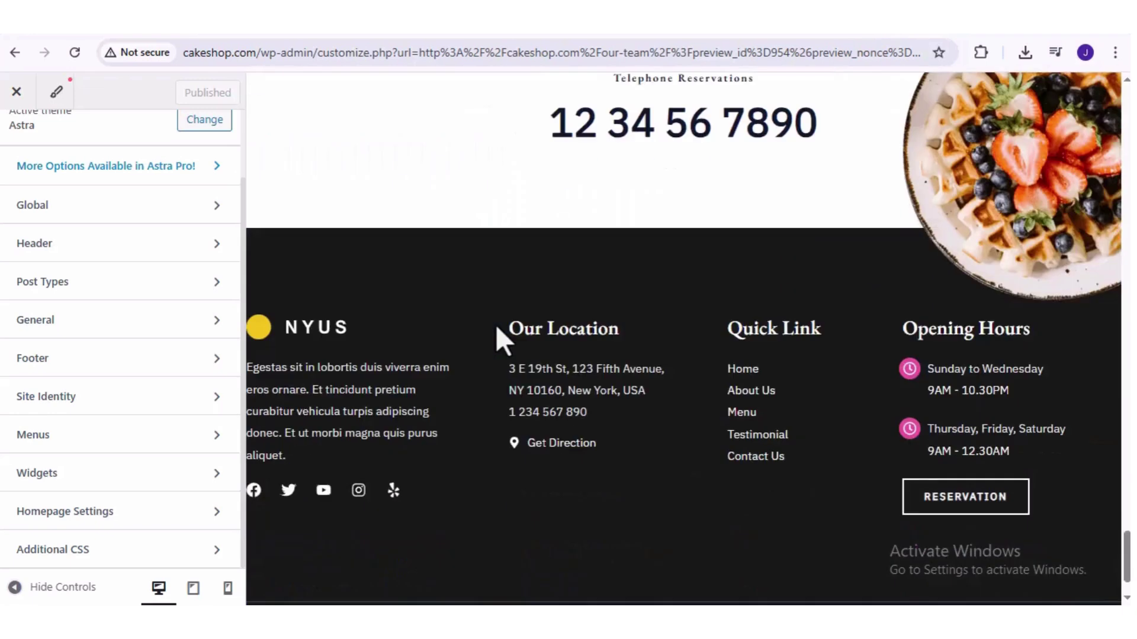
scroll(496, 325, "down", 2)
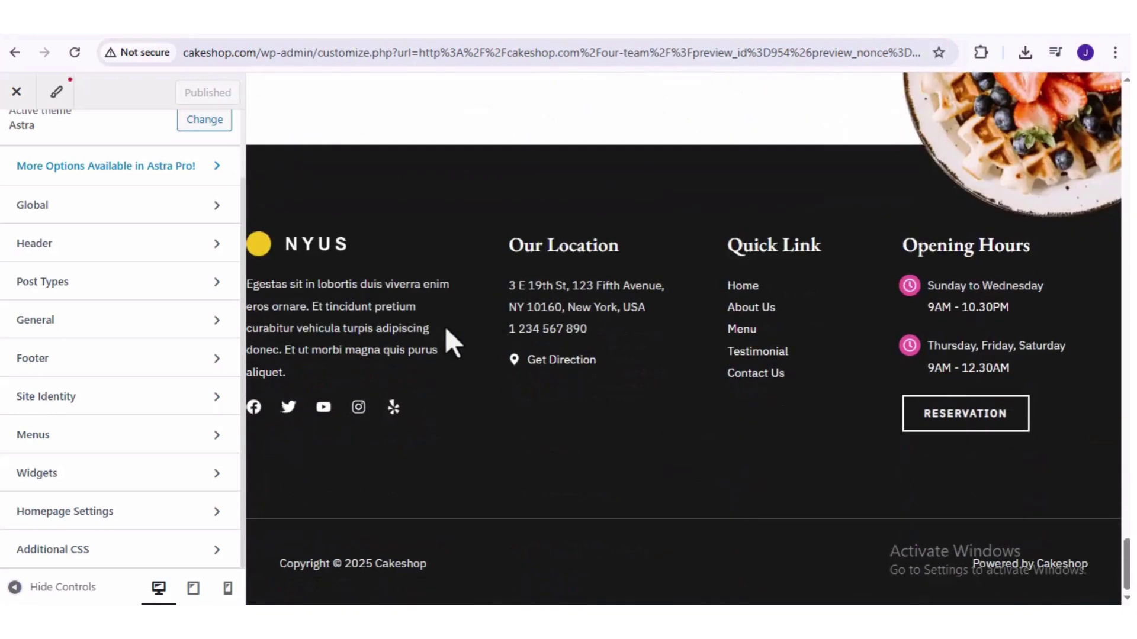
left_click(260, 244)
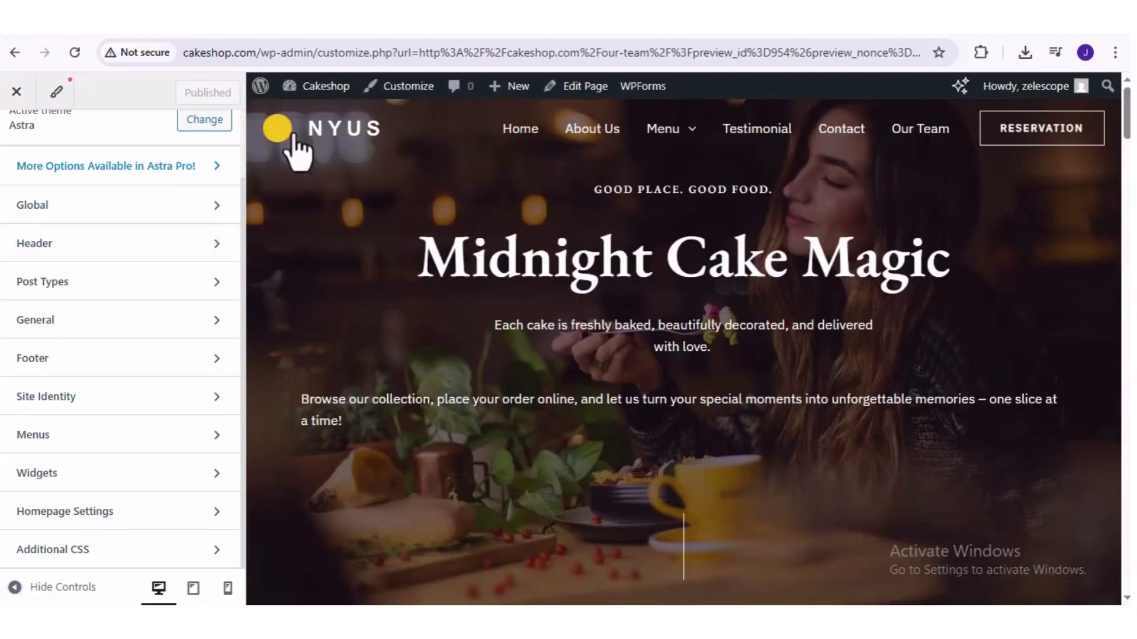
Open the customizer's Header section, hide its builder, and inspect the footer columns in the page preview.
left_click(45, 253)
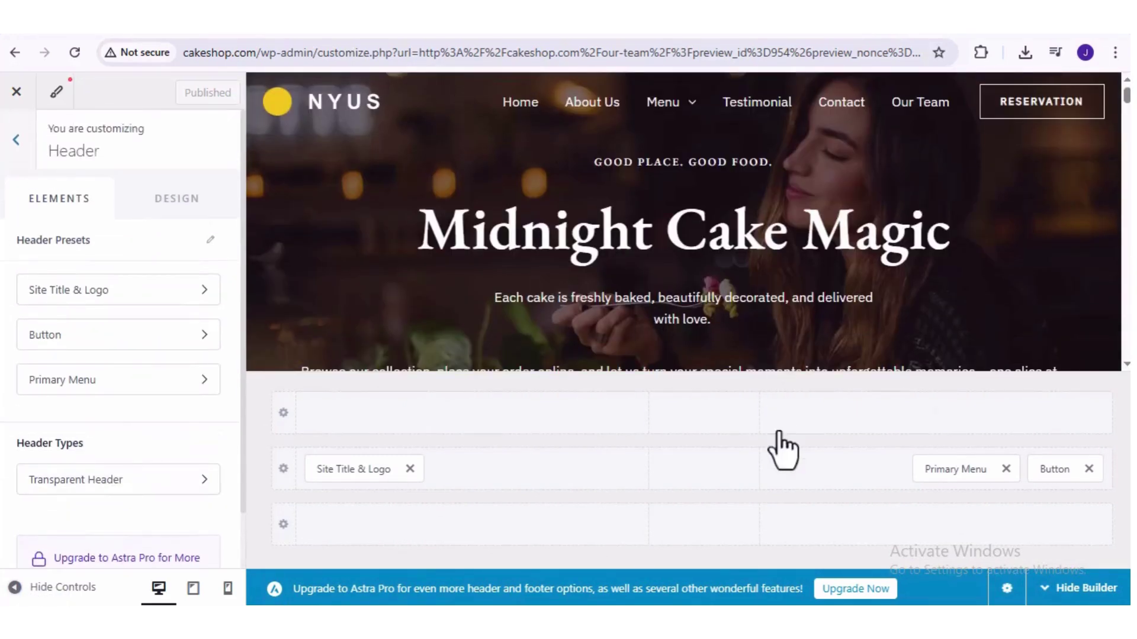
left_click(1033, 588)
scroll(582, 405, "down", 15)
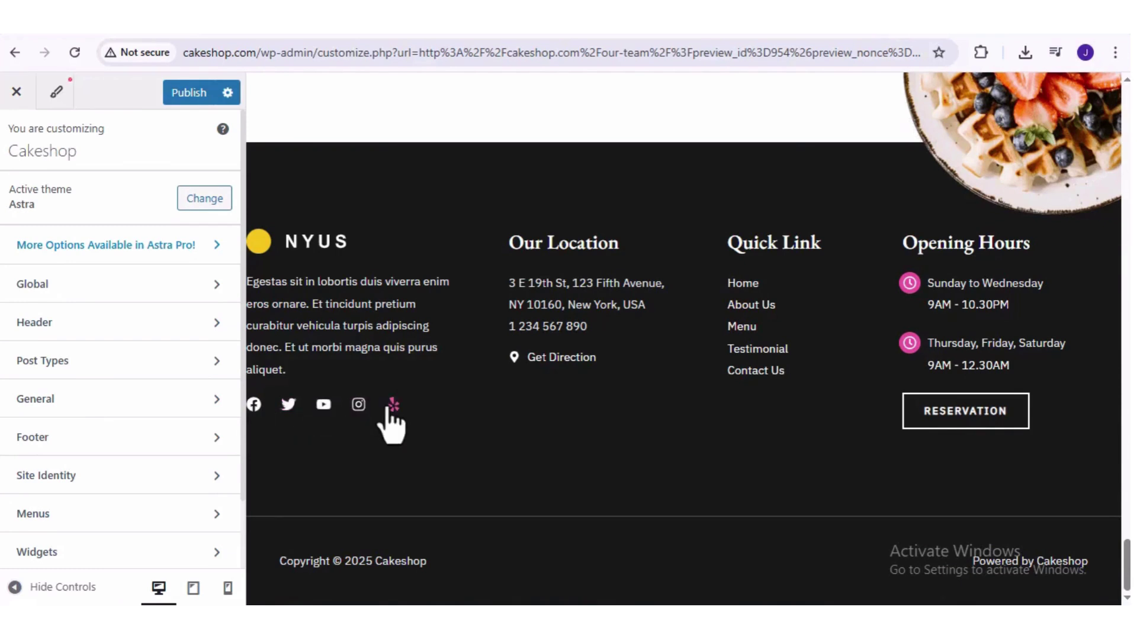
Try to close the customizer, cancel leaving it, and look through the home page preview.
left_click(16, 91)
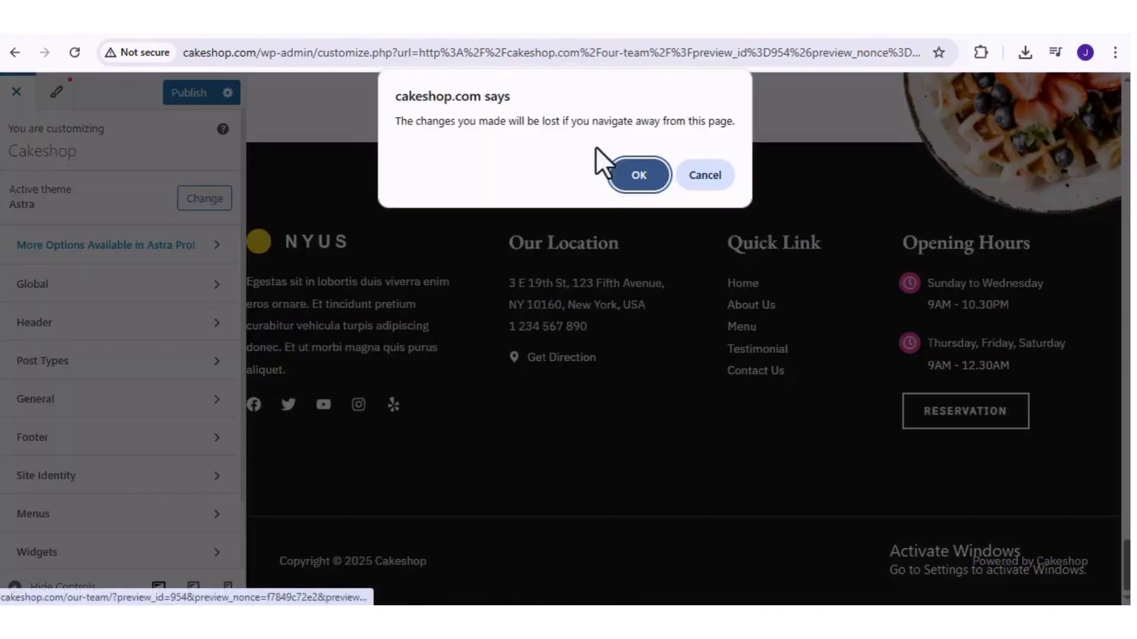
left_click(705, 174)
scroll(735, 416, "up", 15)
scroll(734, 417, "down", 10)
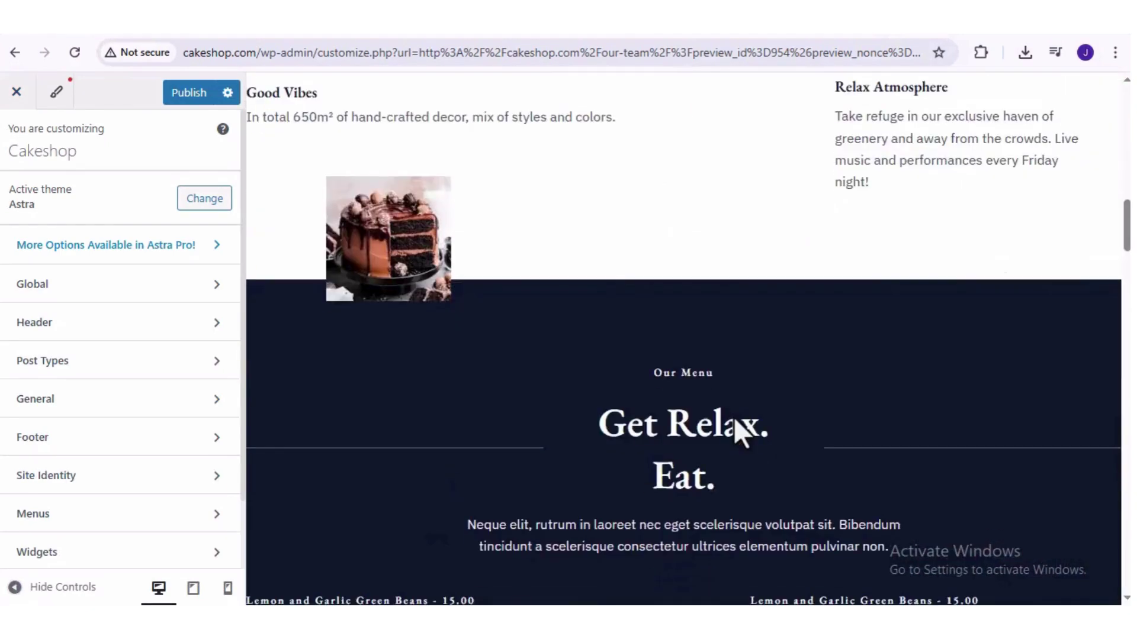
scroll(733, 416, "down", 5)
scroll(734, 417, "up", 15)
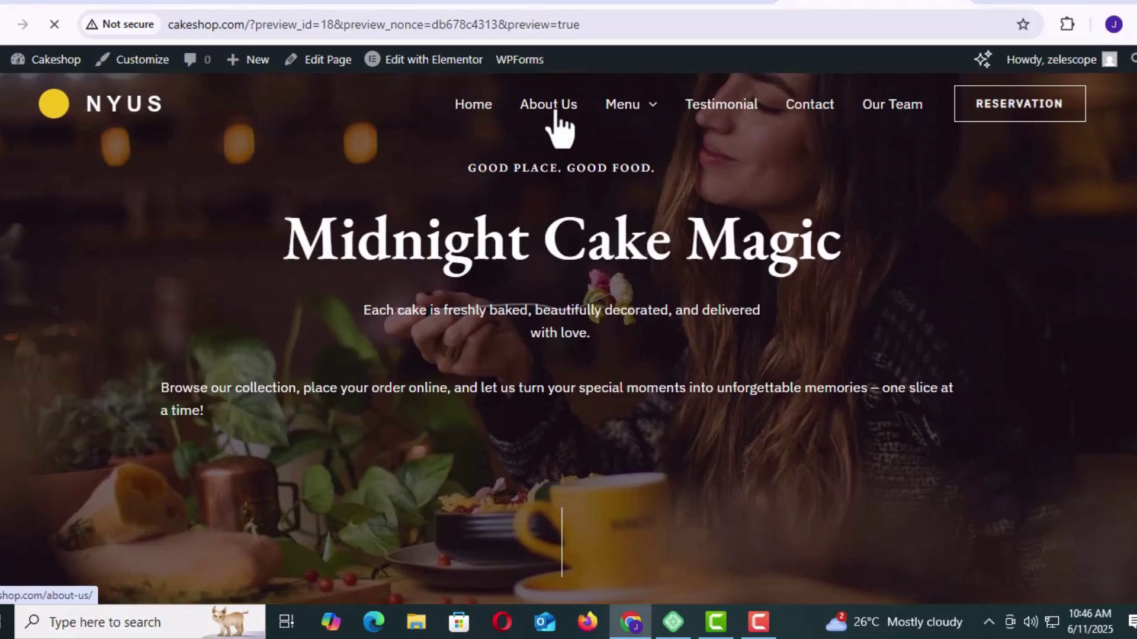
Visit the About Us page from the site navigation and reveal the Menu item's submenu.
left_click(556, 112)
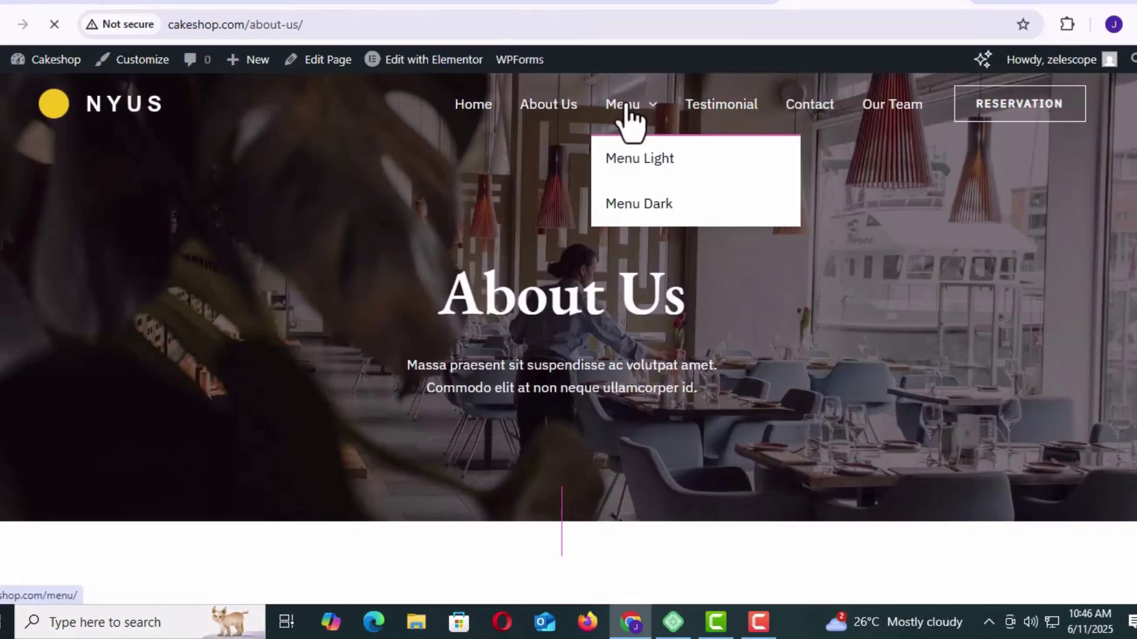
left_click(625, 107)
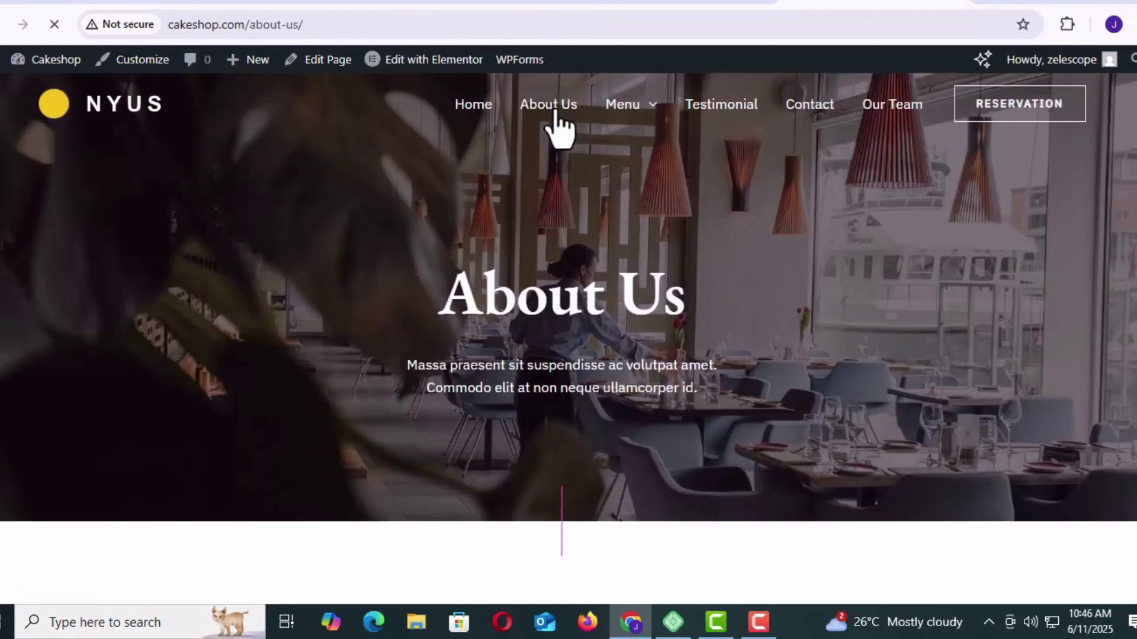
mouse_move(626, 106)
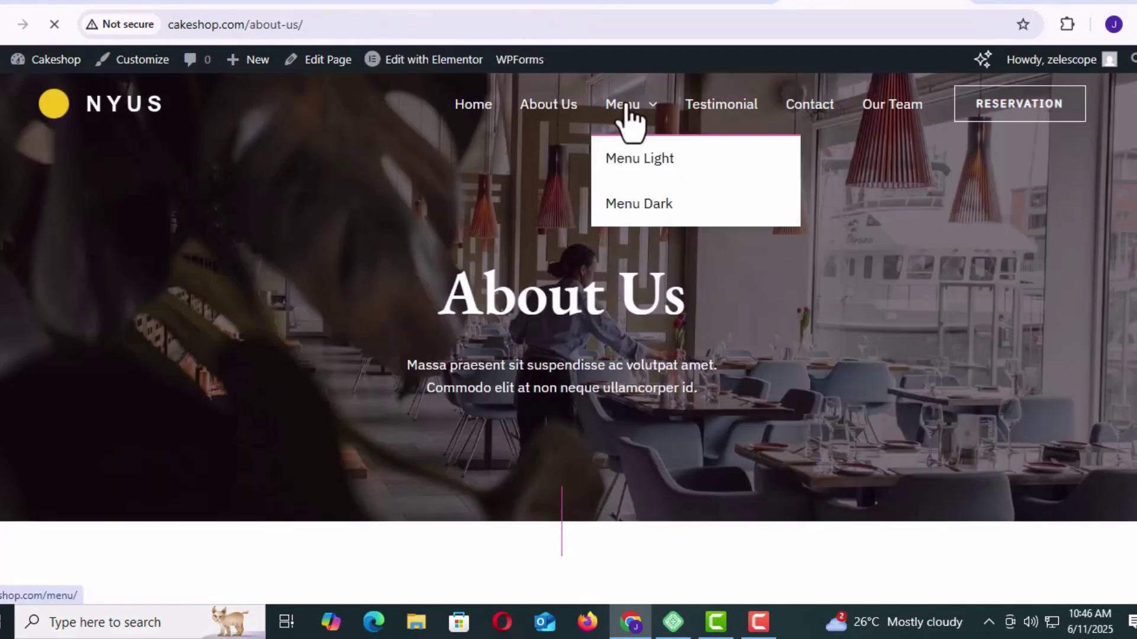